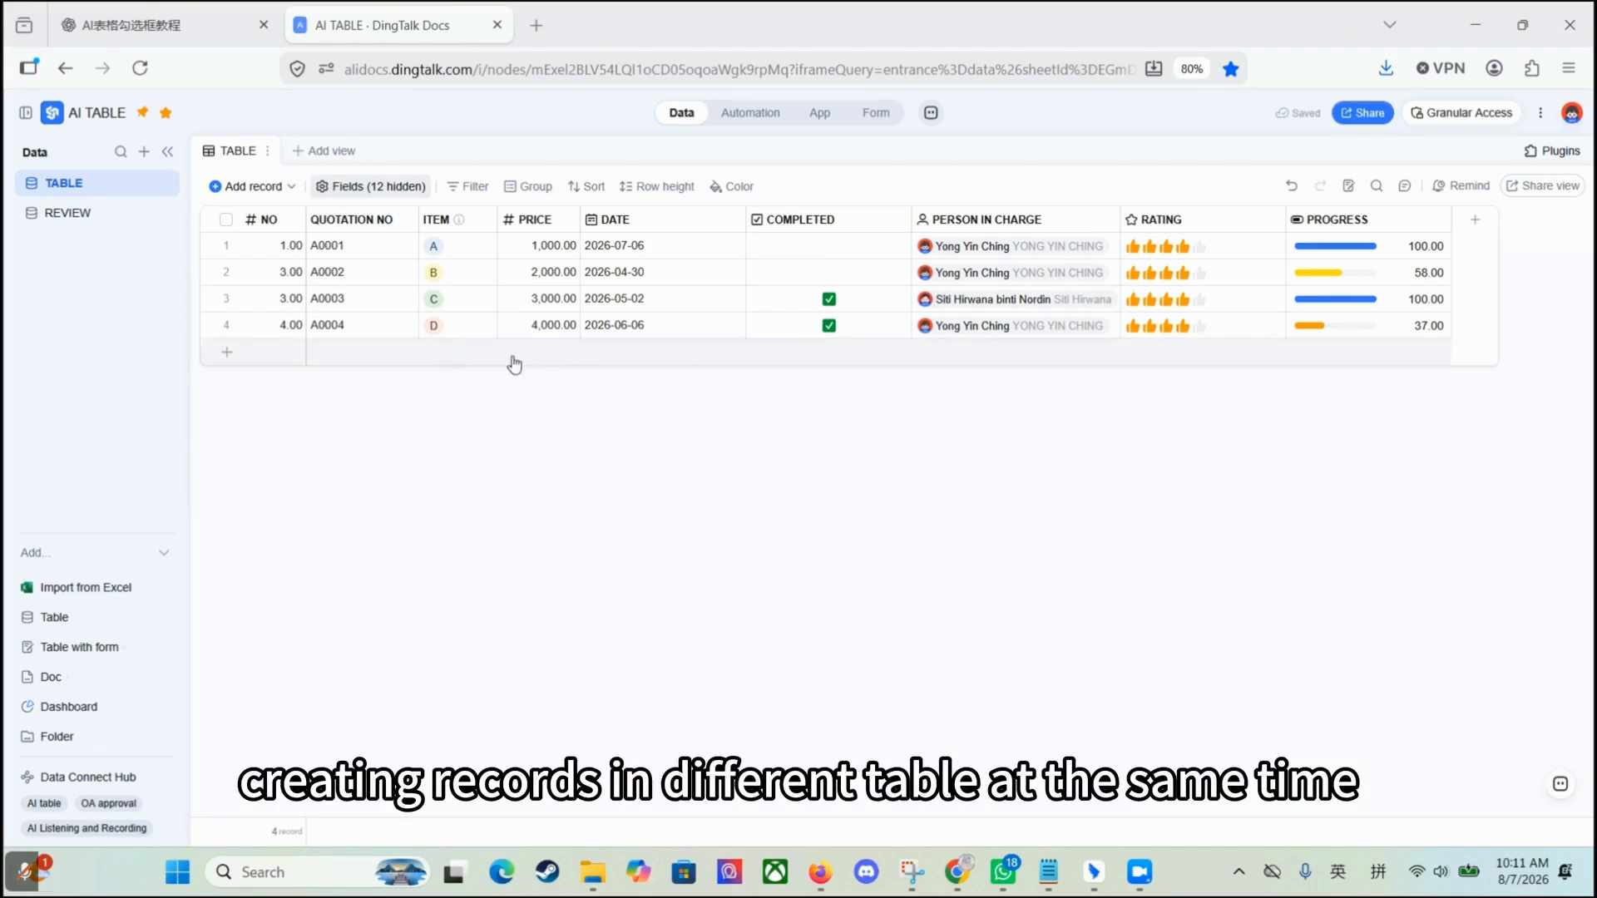
Step: Add a new Button field titled START TASK to TABLE
{"action": "left_click", "coordinate": [98, 217]}
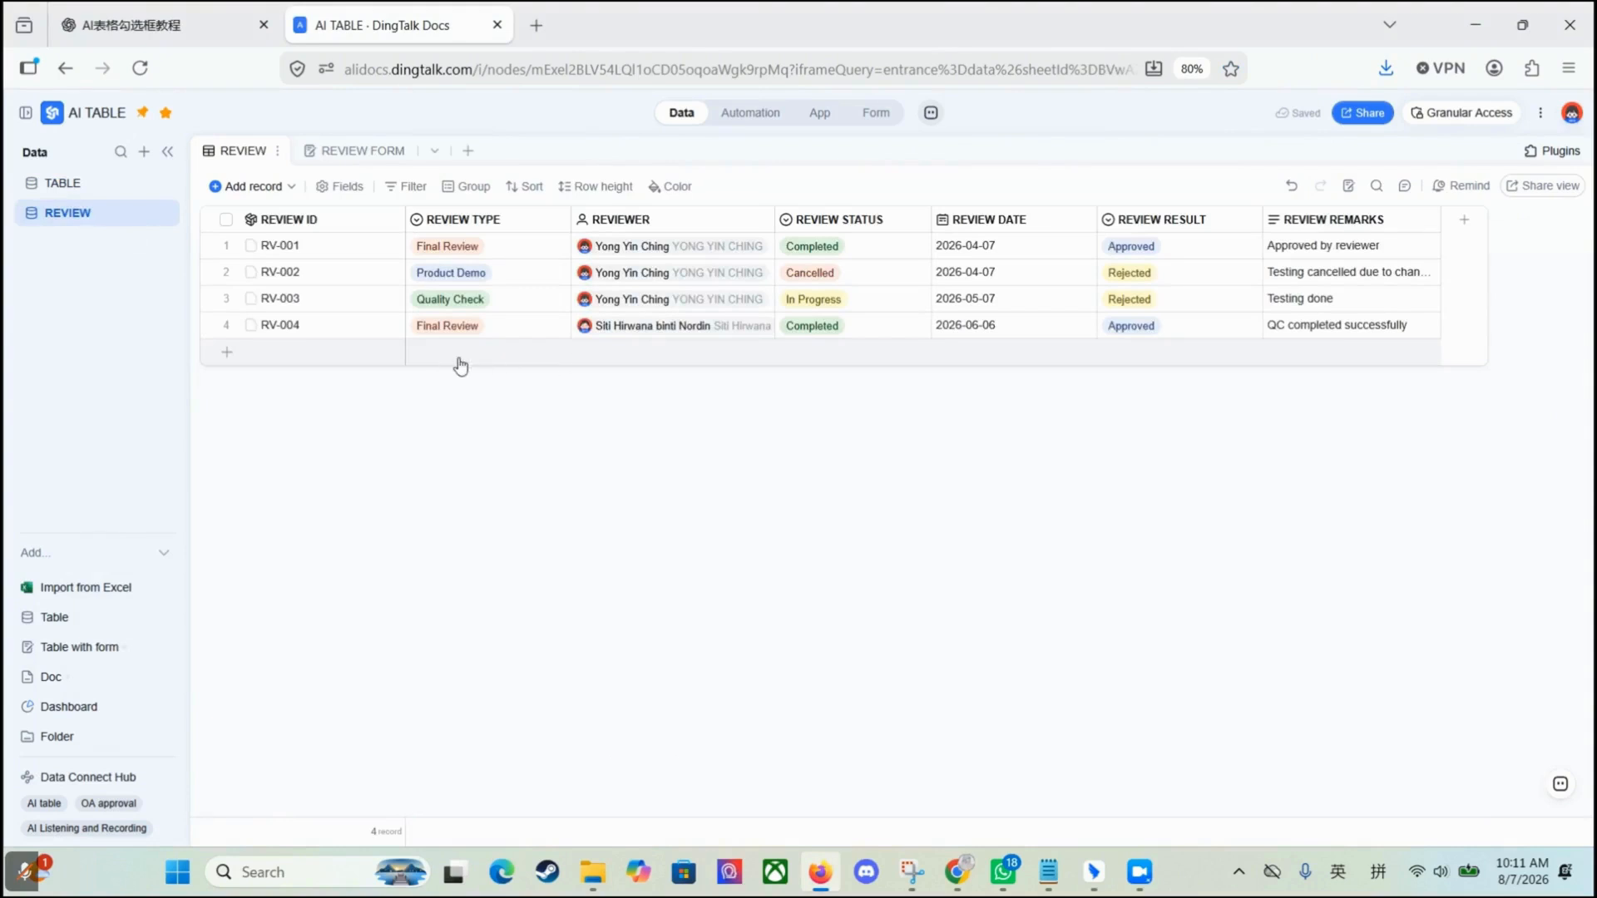
{"action": "left_click", "coordinate": [60, 183]}
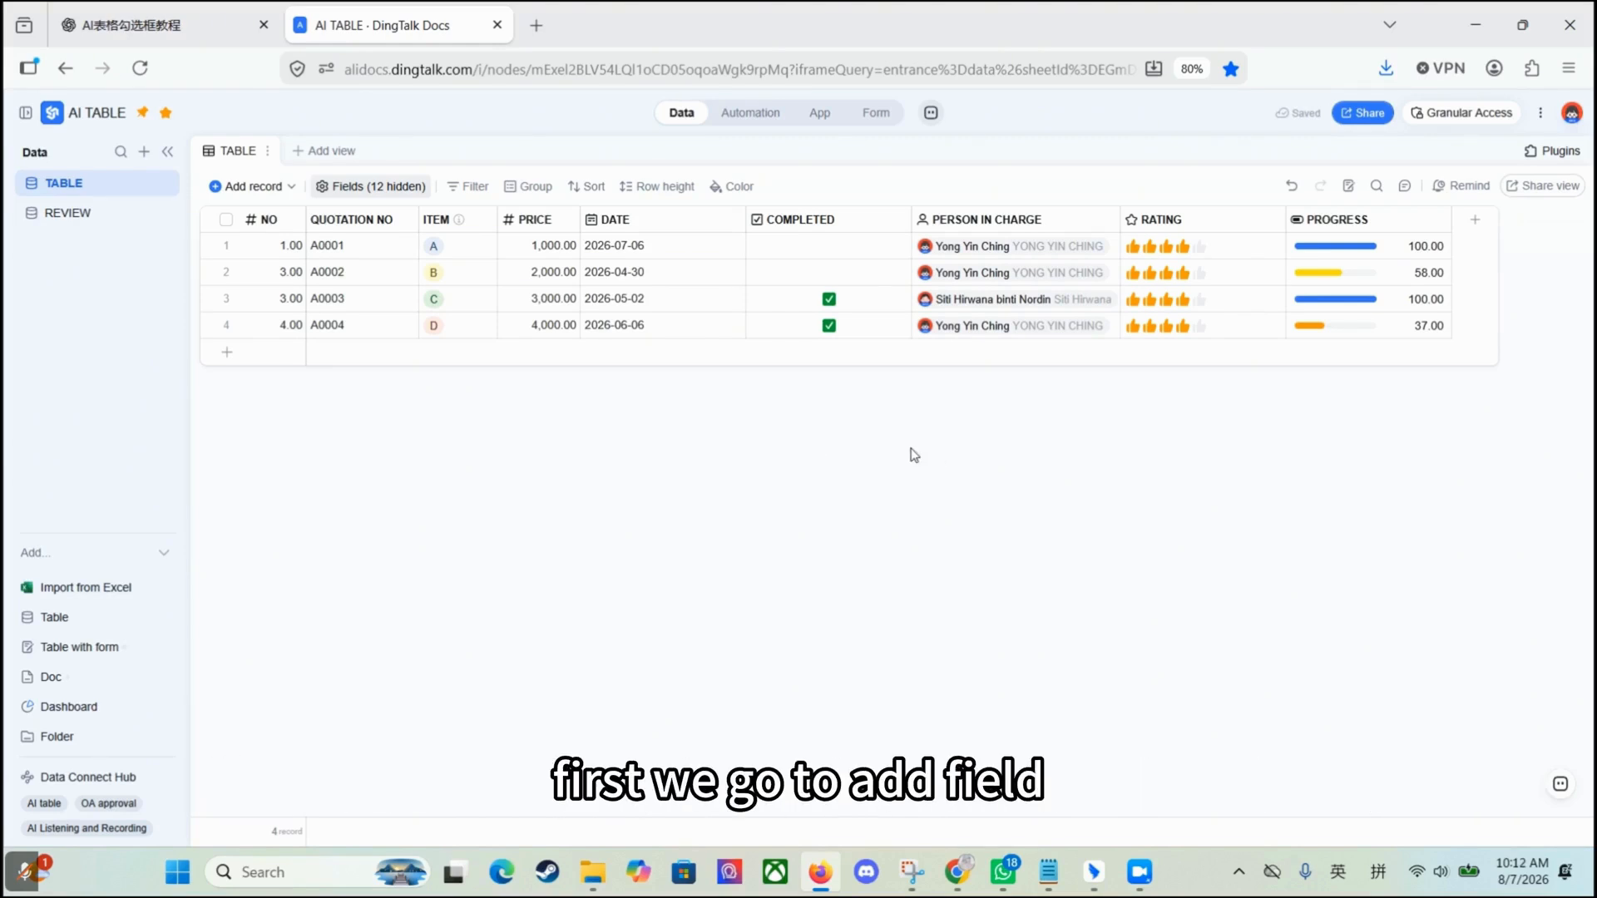
{"action": "left_click", "coordinate": [1475, 220]}
{"action": "scroll", "coordinate": [1430, 466], "scroll_direction": "down", "scroll_amount": 4}
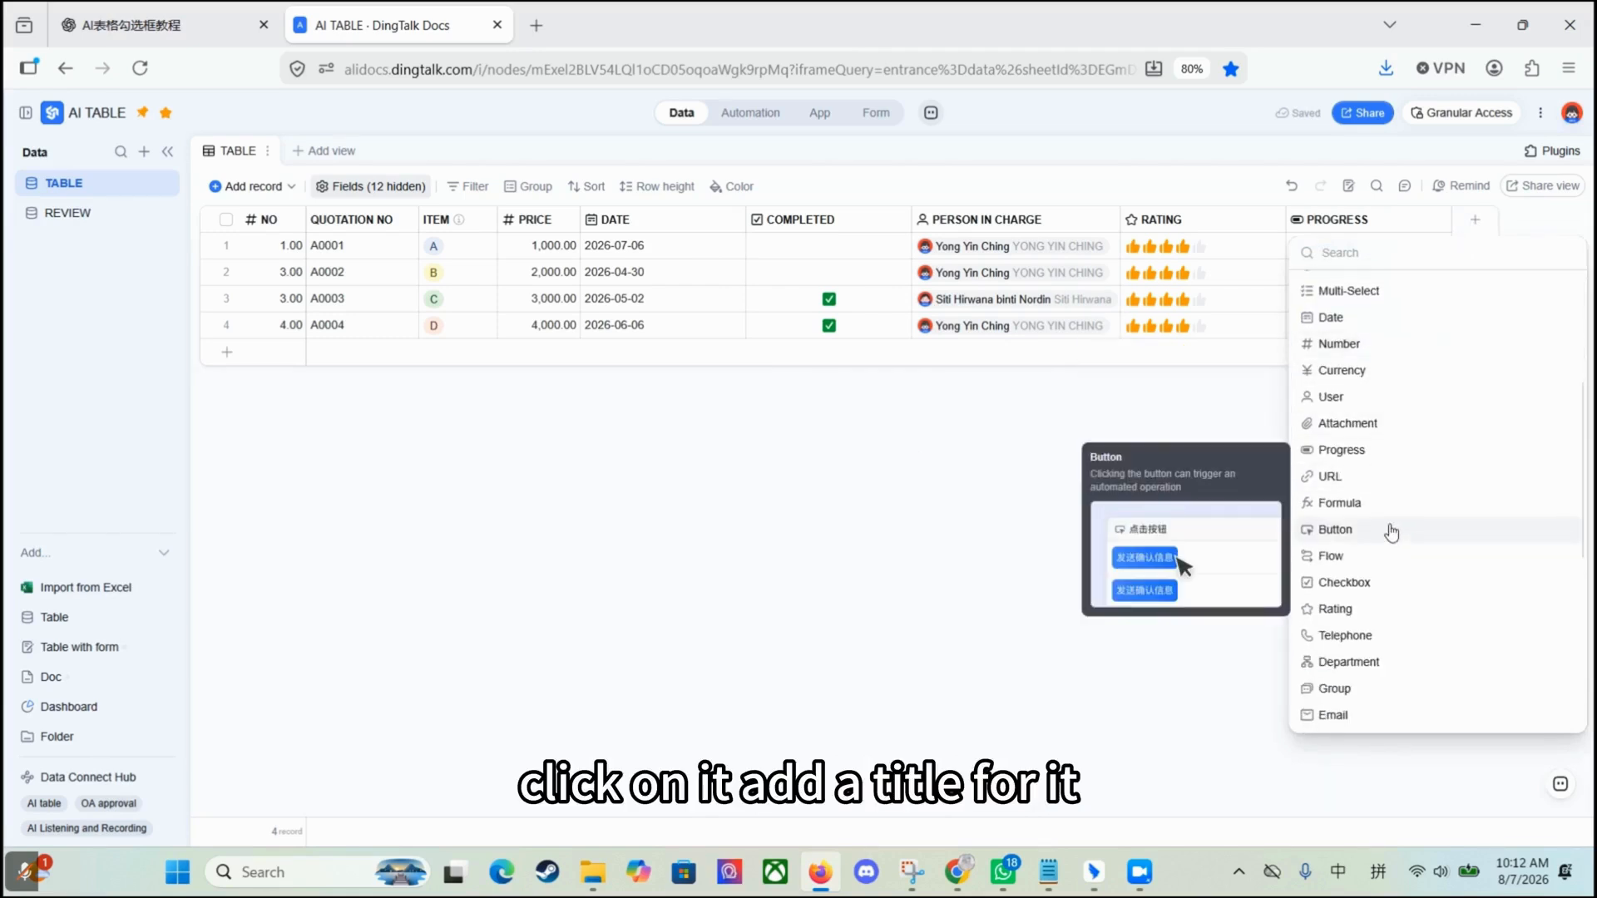
{"action": "left_click", "coordinate": [1335, 530]}
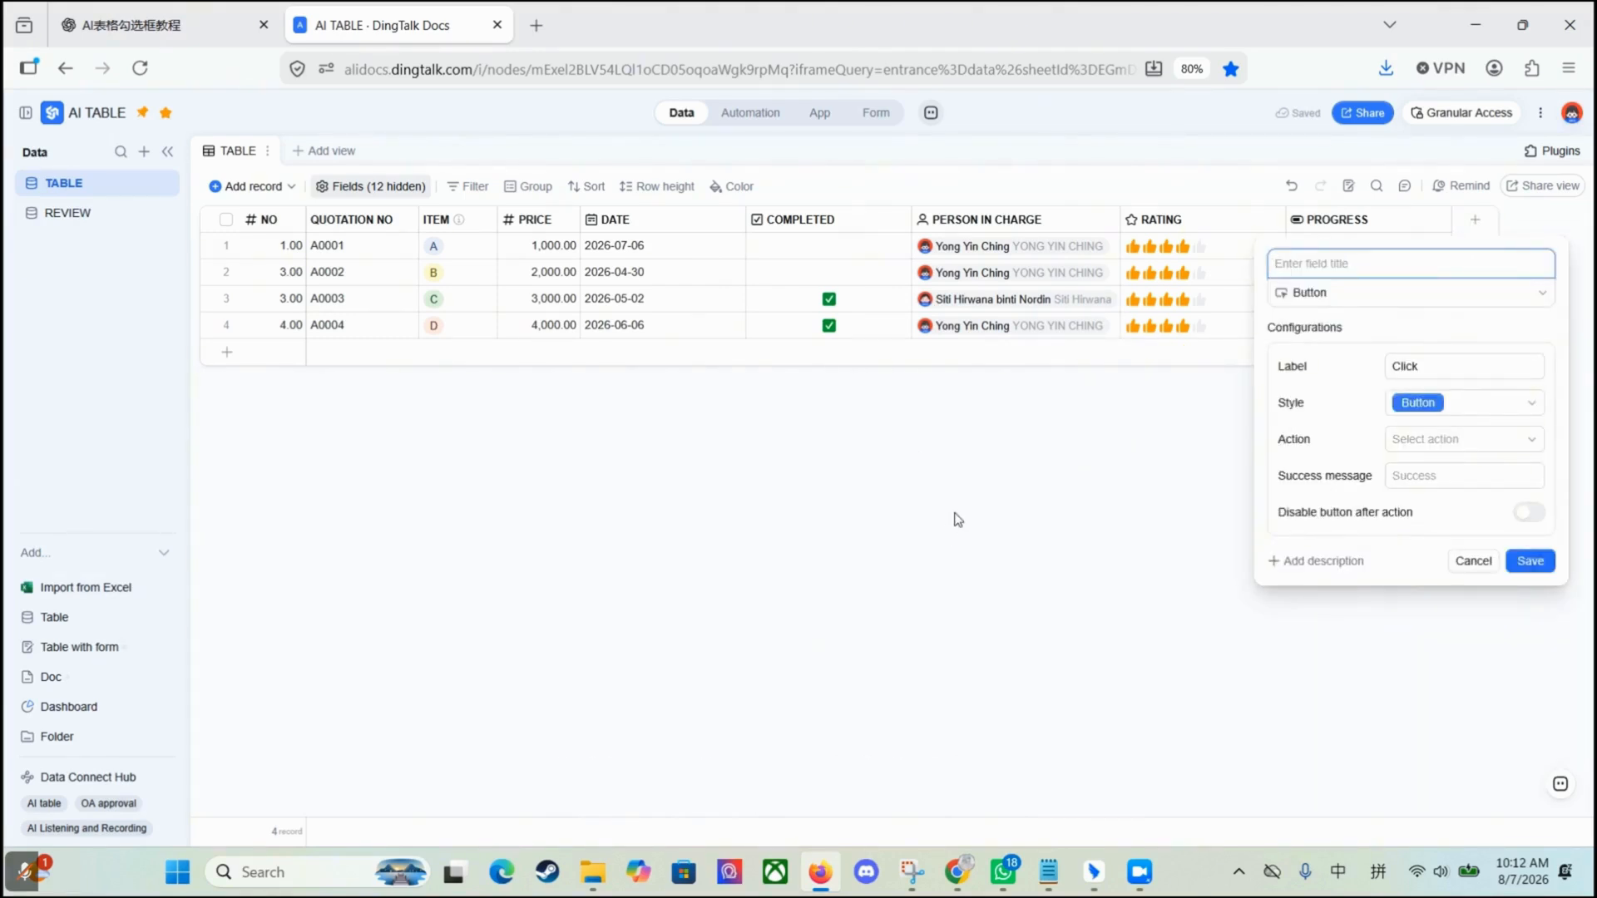
{"action": "type", "text": "START TASK"}
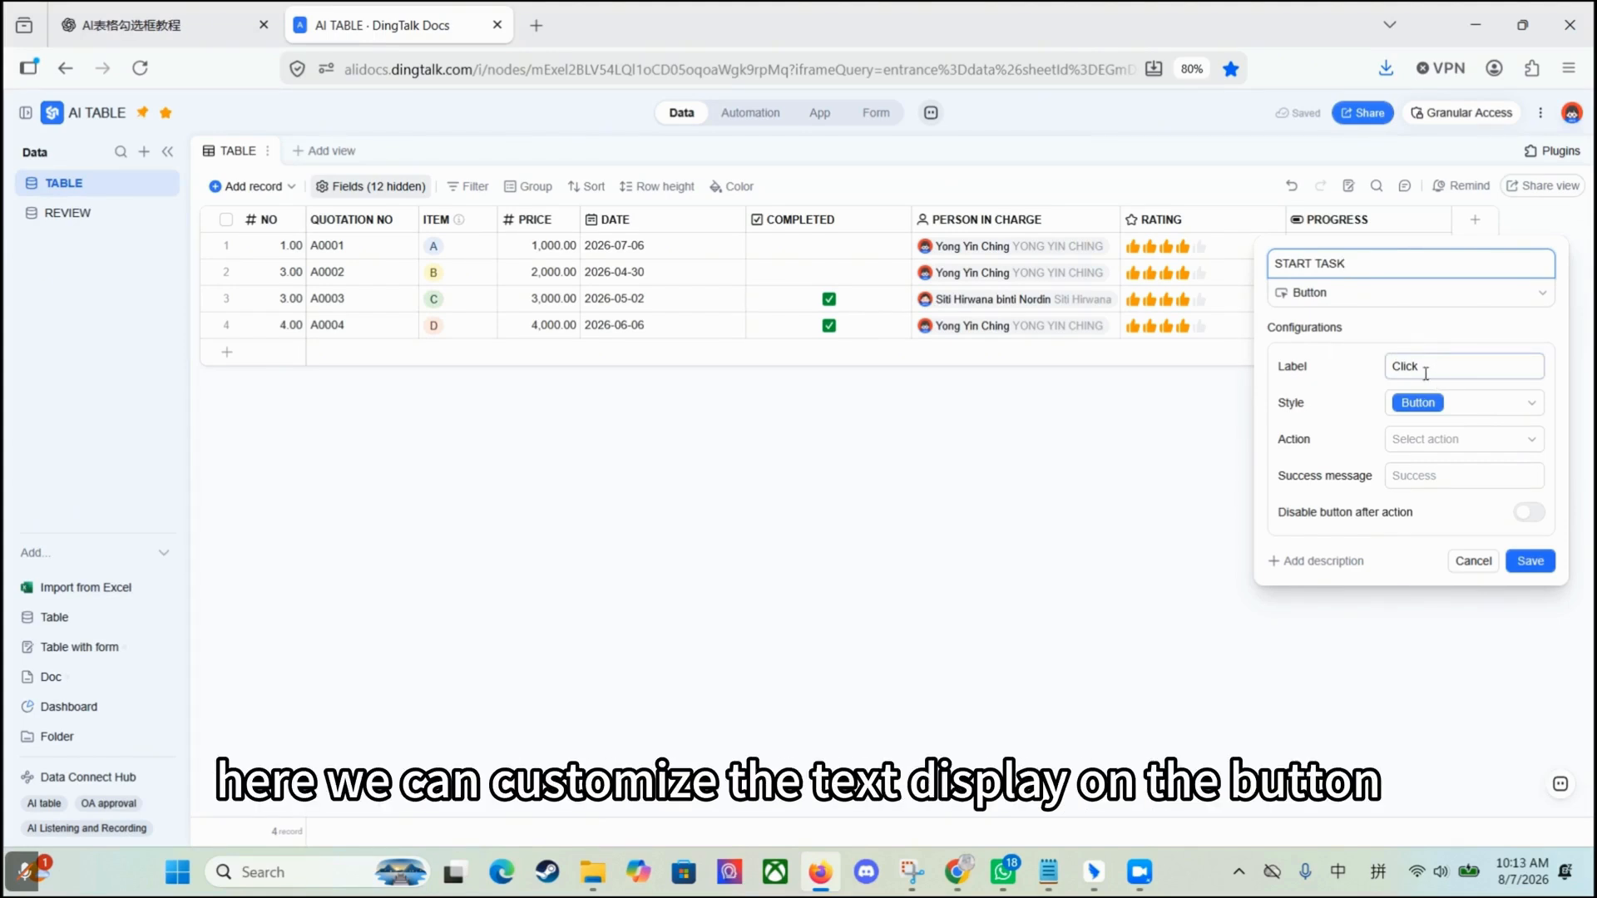
Step: Label the button SEND and give it the light red style
{"action": "double_click", "coordinate": [1386, 366]}
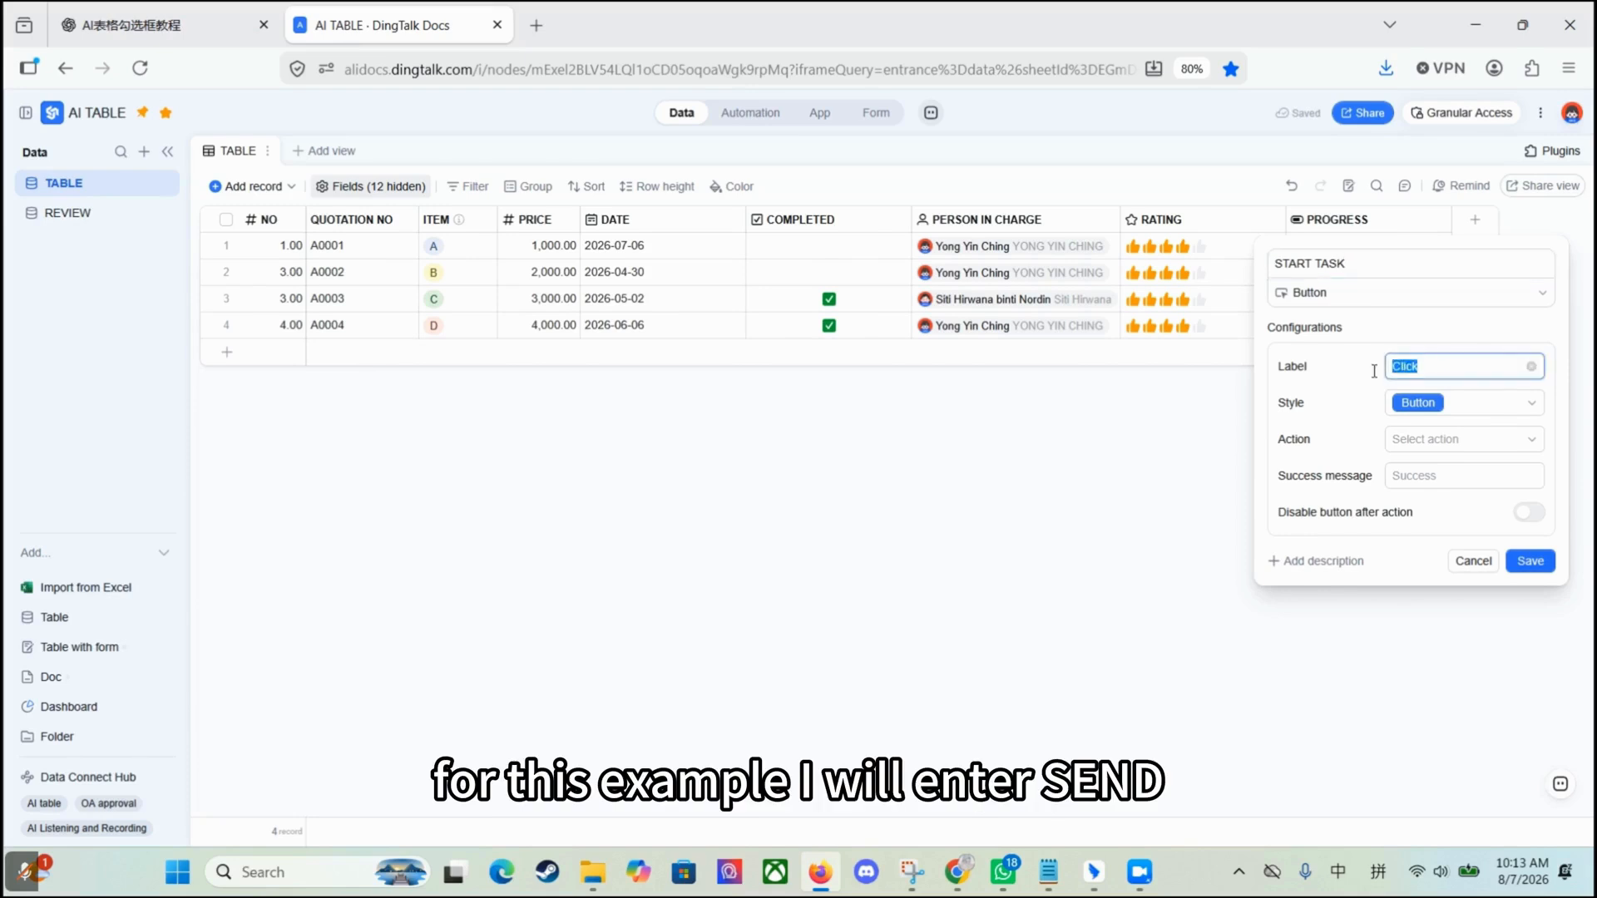
{"action": "type", "text": "SEND"}
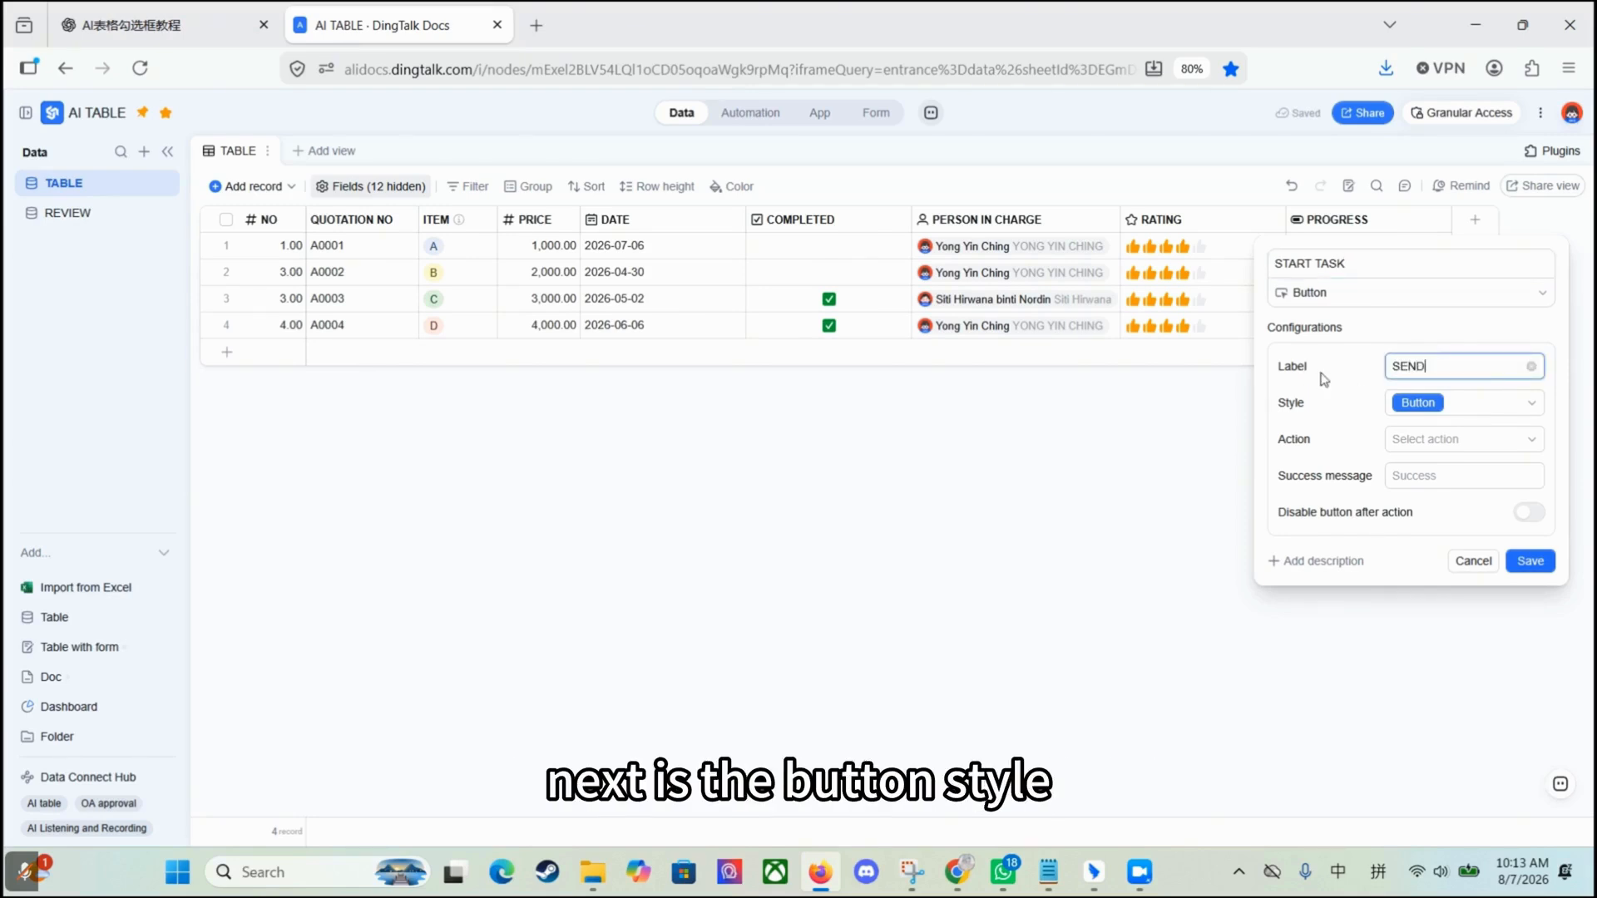
{"action": "left_click", "coordinate": [1501, 405]}
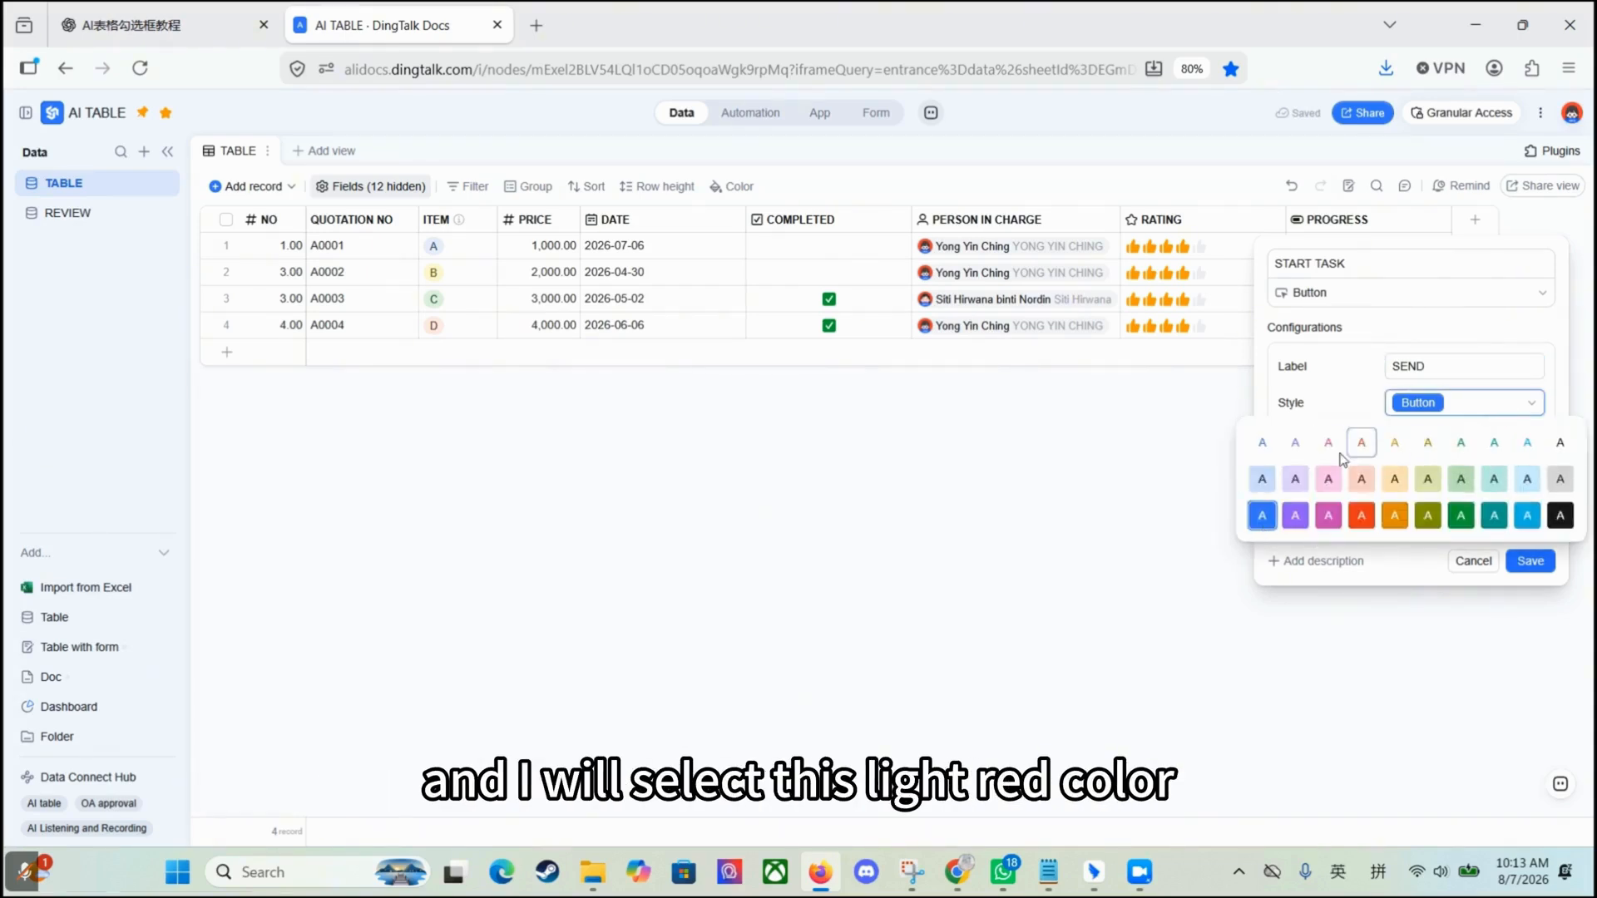
{"action": "left_click", "coordinate": [1361, 481]}
{"action": "left_click", "coordinate": [1453, 445]}
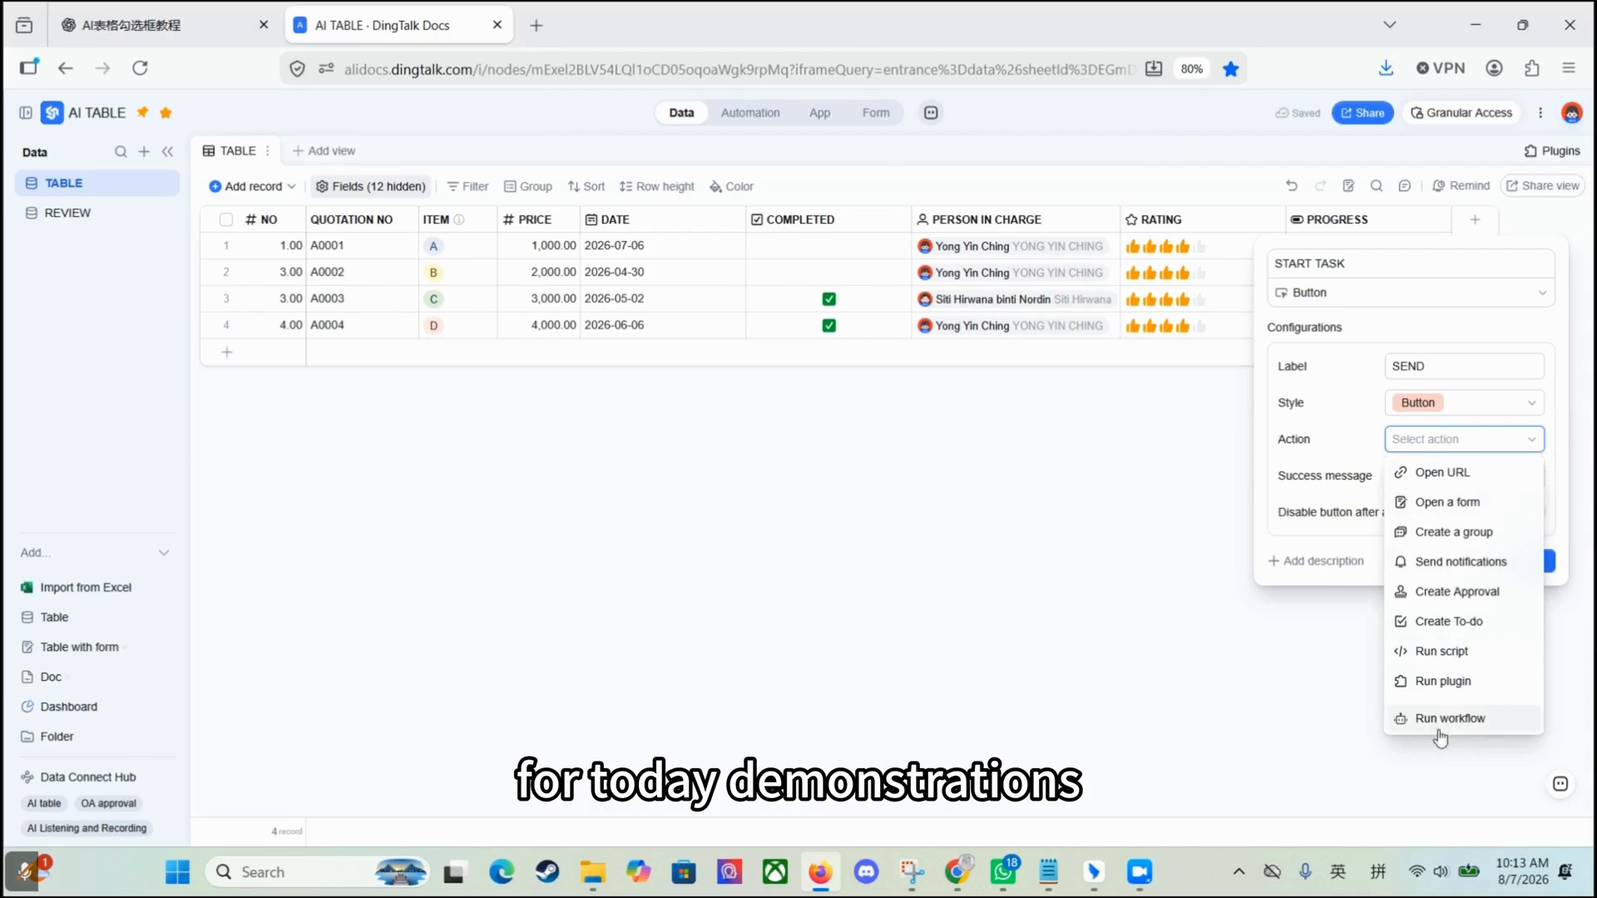
Step: Set the button to send notifications, with the trigger being the START TASK button in TABLE
{"action": "left_click", "coordinate": [1461, 562]}
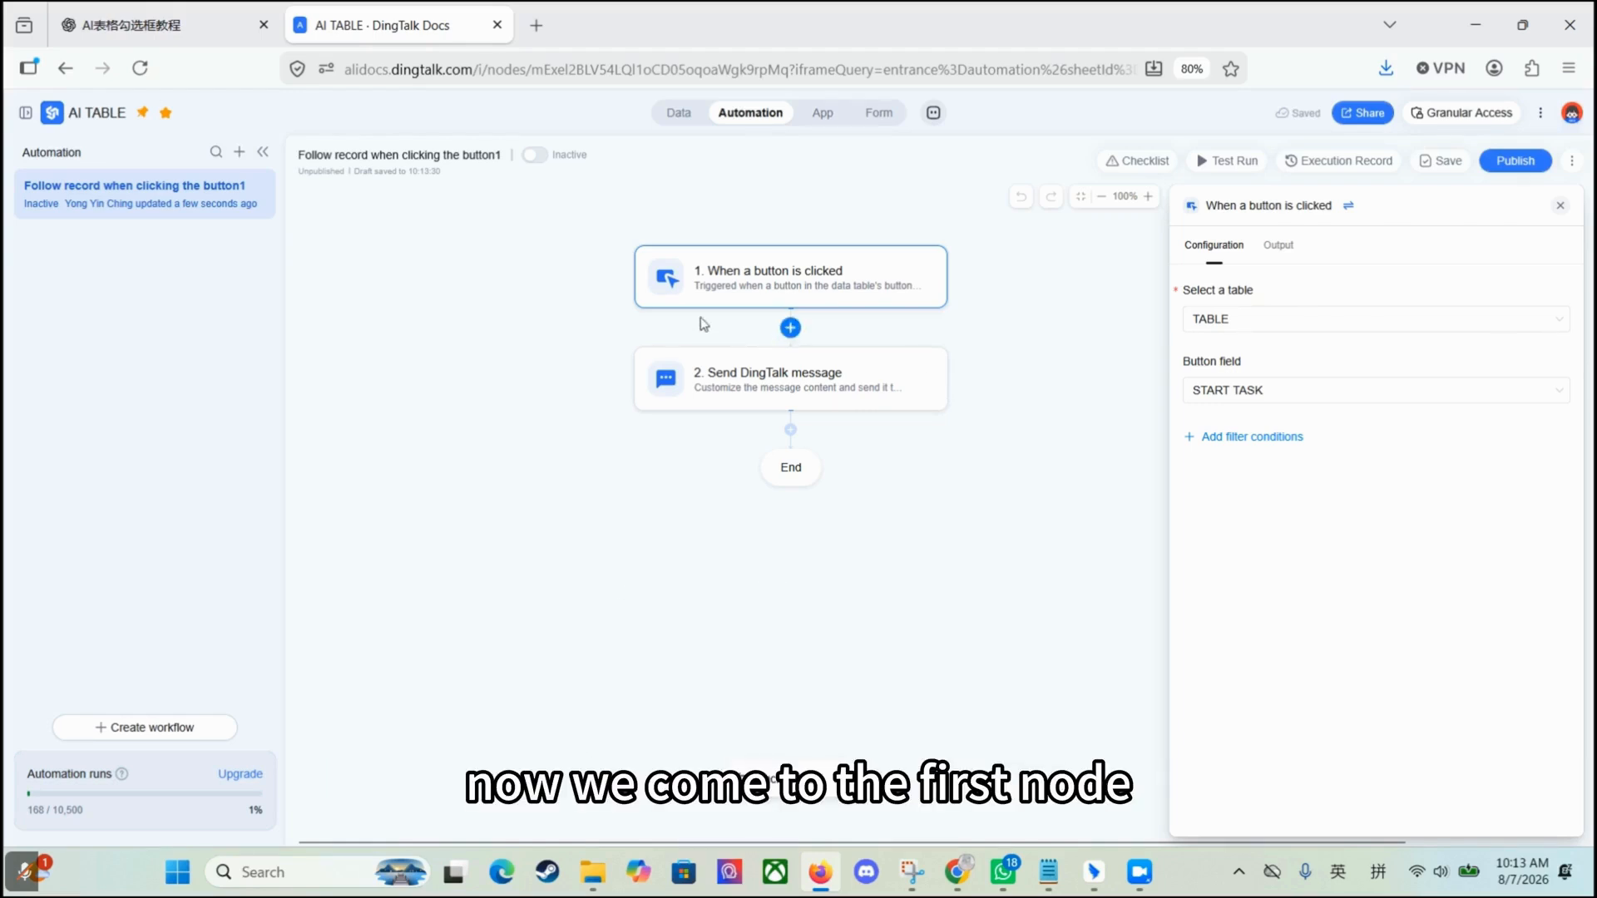
{"action": "left_click", "coordinate": [1247, 323]}
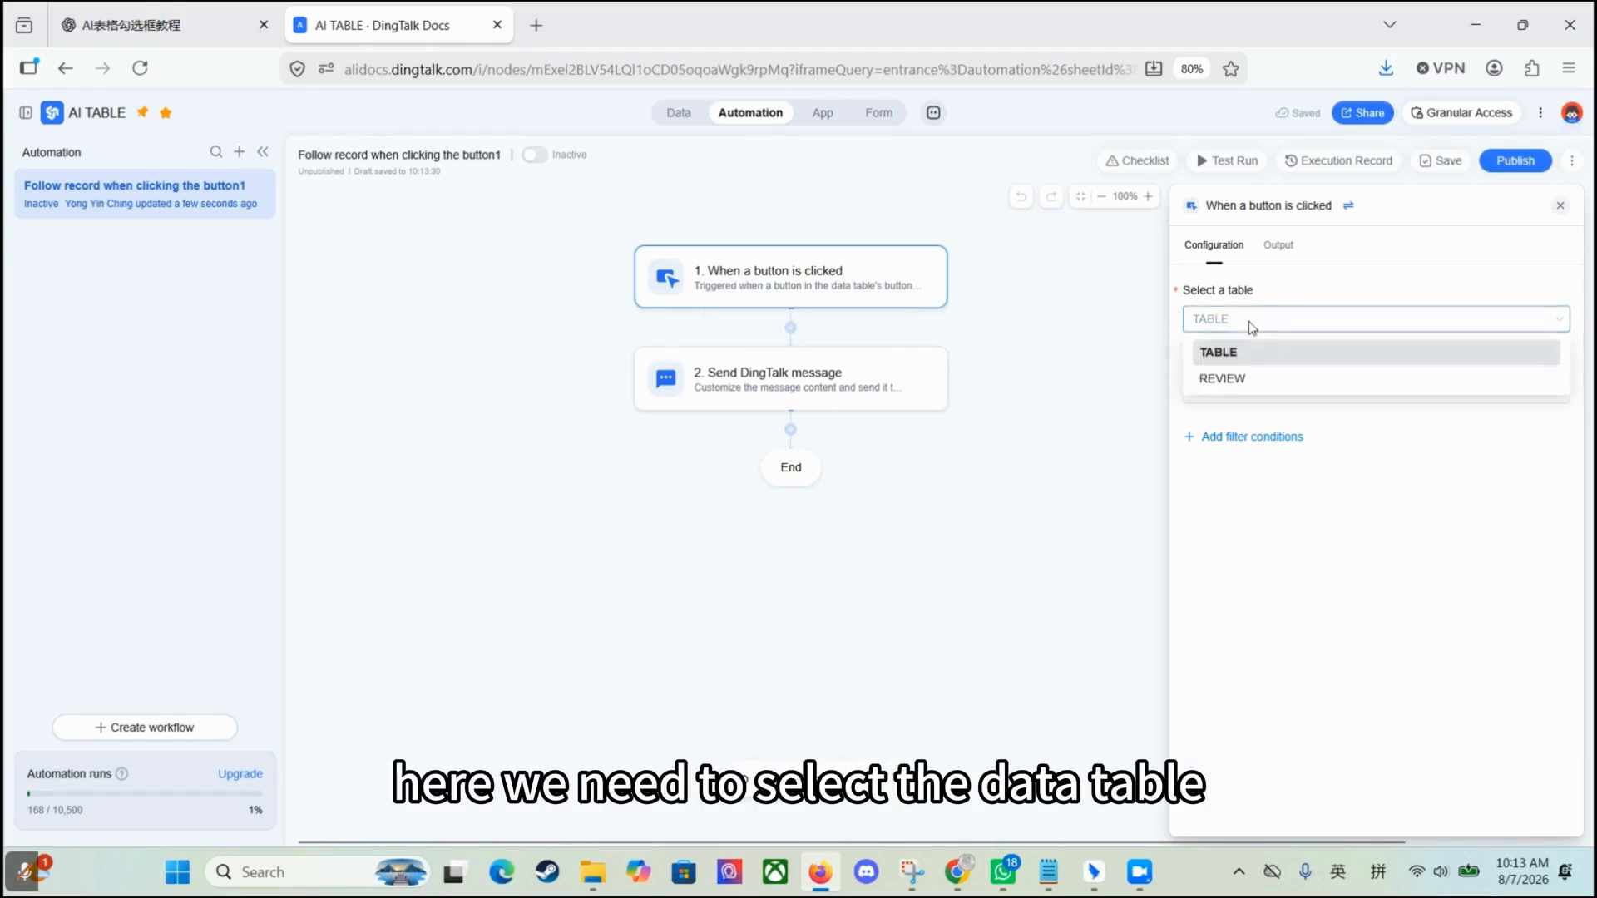
{"action": "left_click", "coordinate": [1232, 353]}
{"action": "left_click", "coordinate": [1304, 401]}
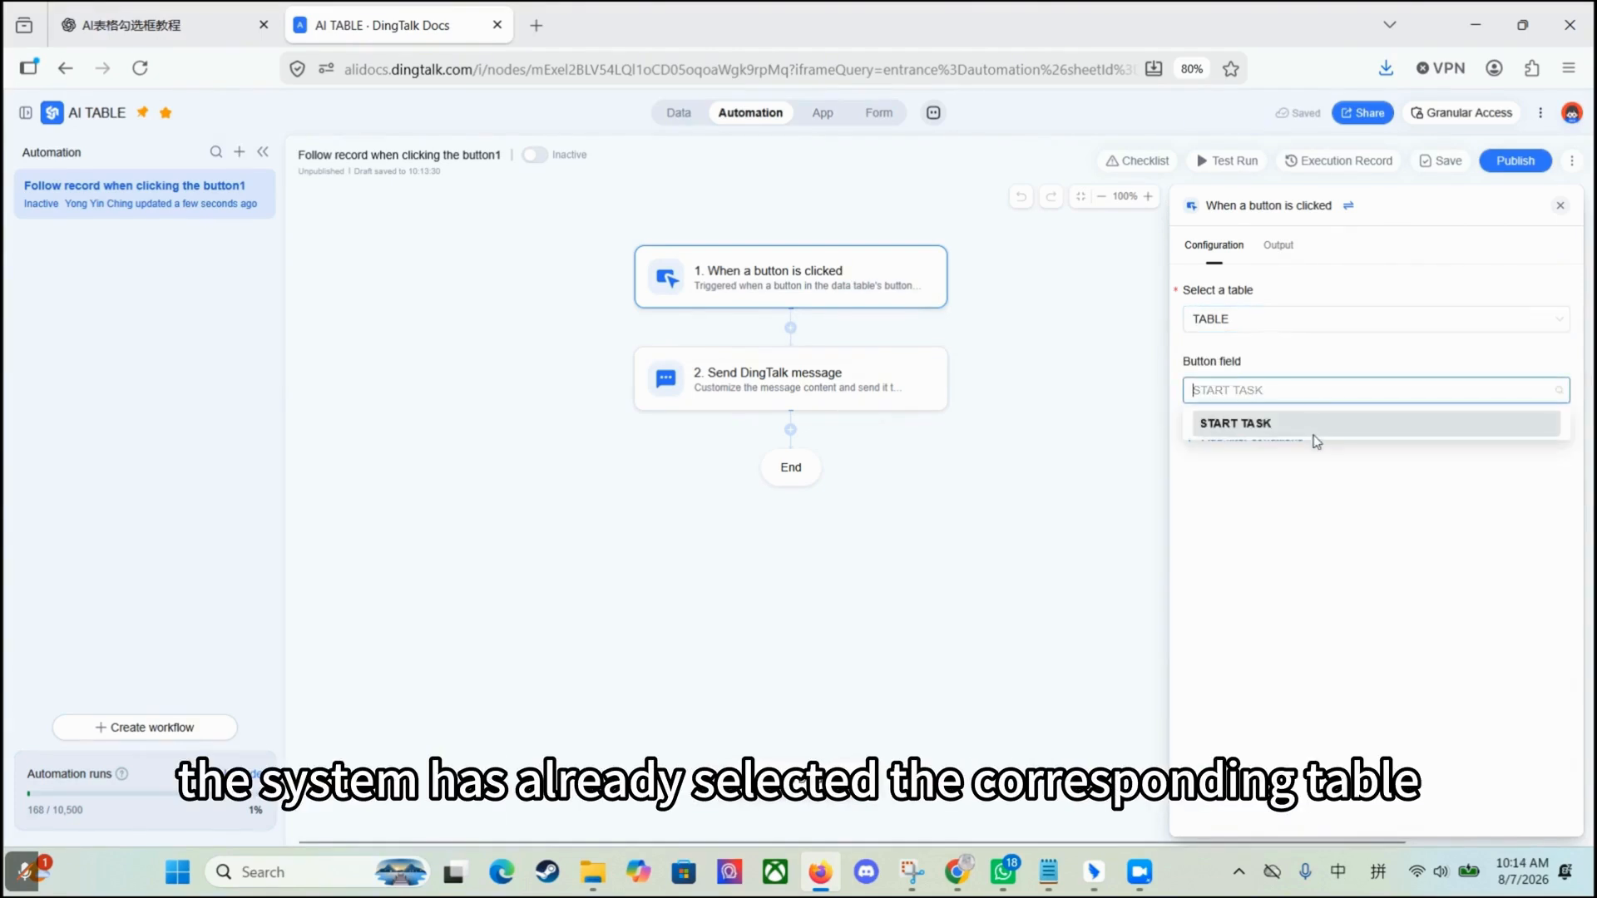
{"action": "left_click", "coordinate": [1305, 431]}
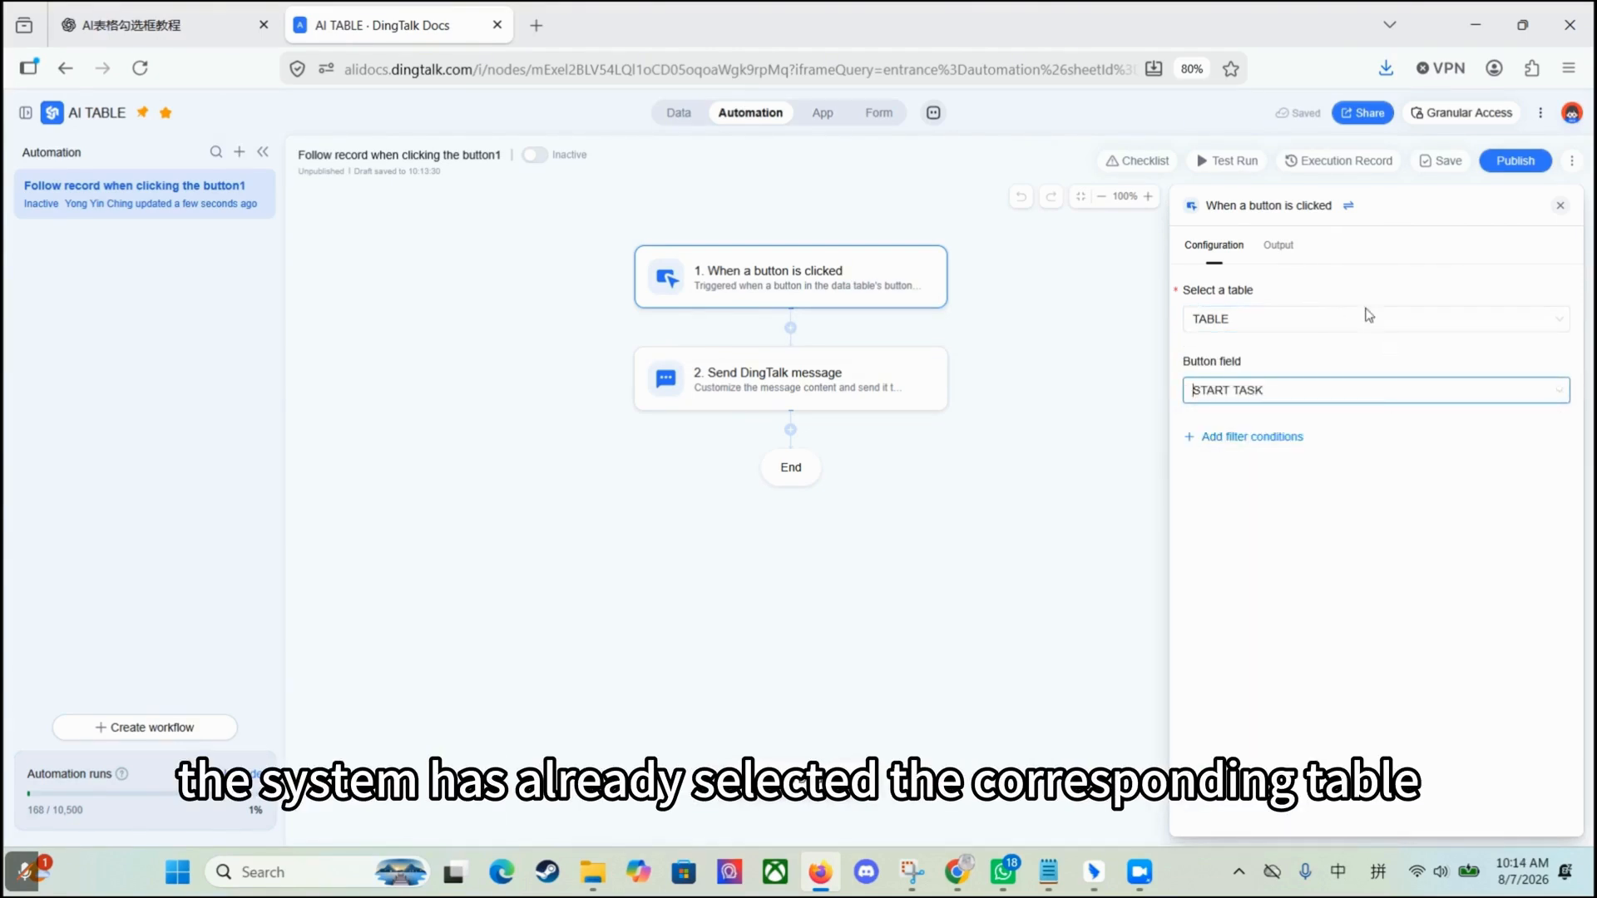
{"action": "left_click", "coordinate": [1317, 324]}
{"action": "left_click", "coordinate": [1361, 353]}
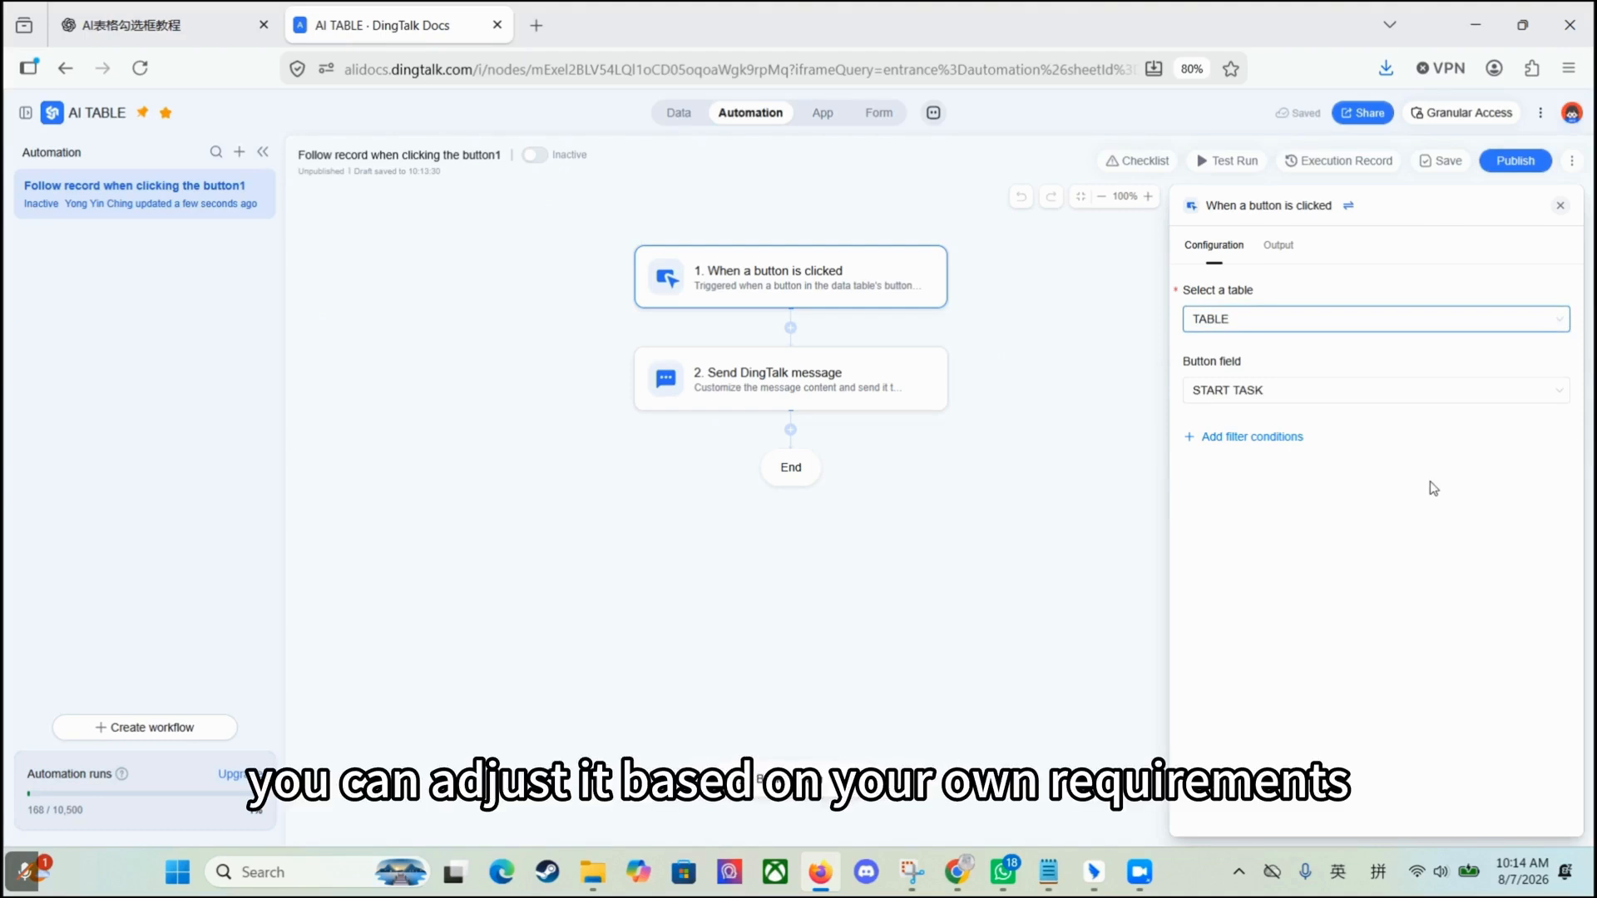
Step: Insert a Create record step after the trigger that writes to TABLE with ITEM A
{"action": "left_click", "coordinate": [790, 328]}
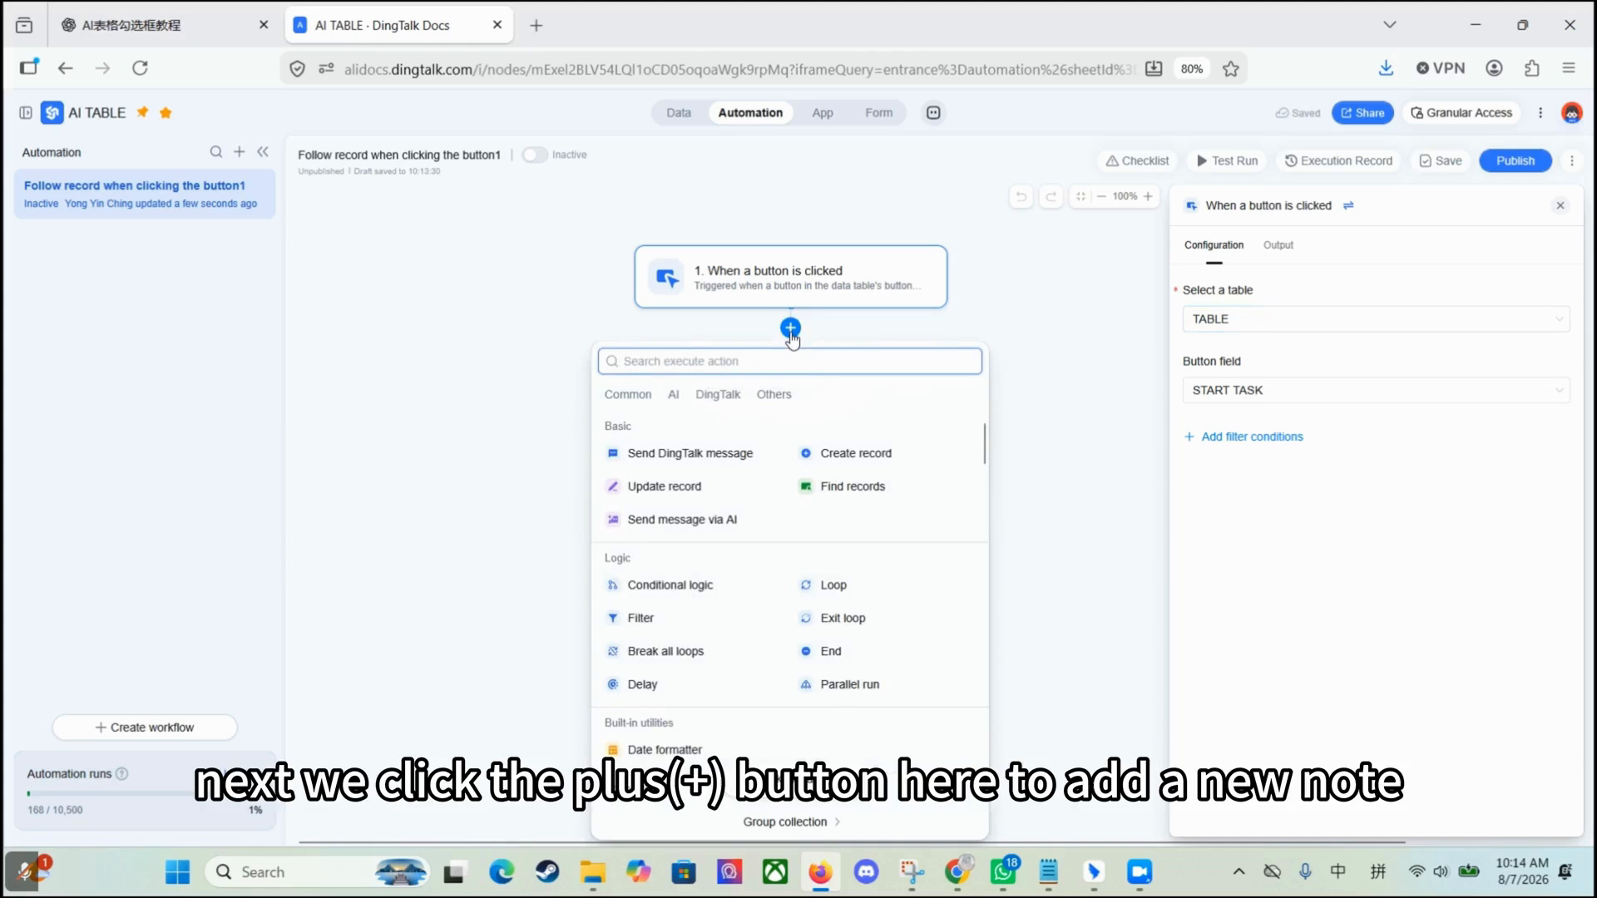
{"action": "left_click", "coordinate": [878, 466]}
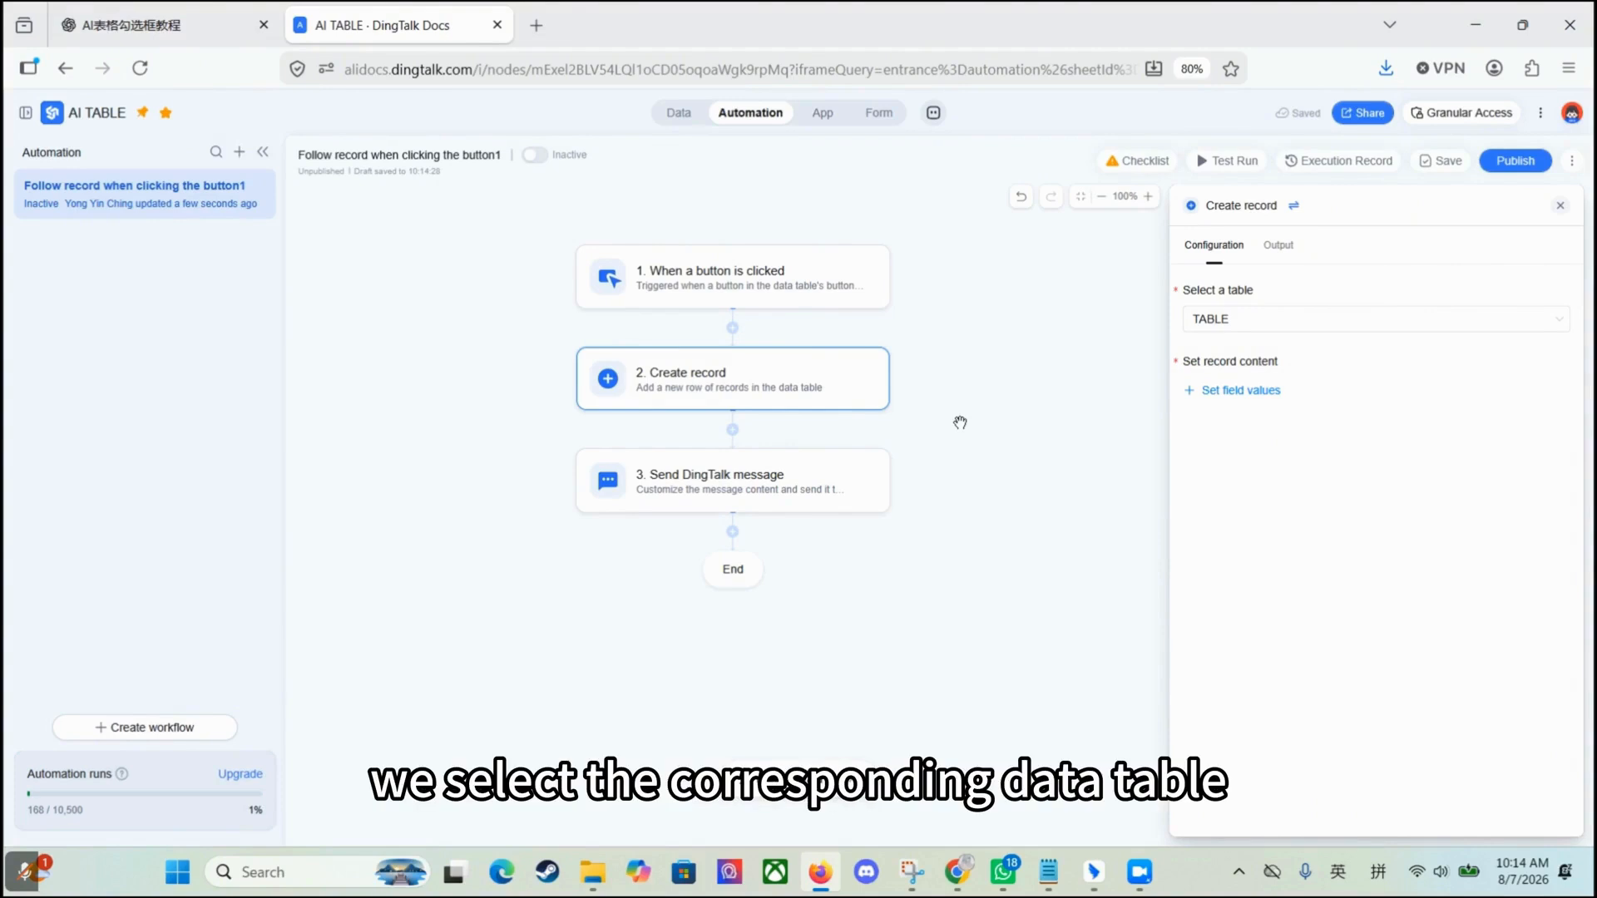
{"action": "left_click", "coordinate": [1260, 325]}
{"action": "left_click", "coordinate": [1322, 359]}
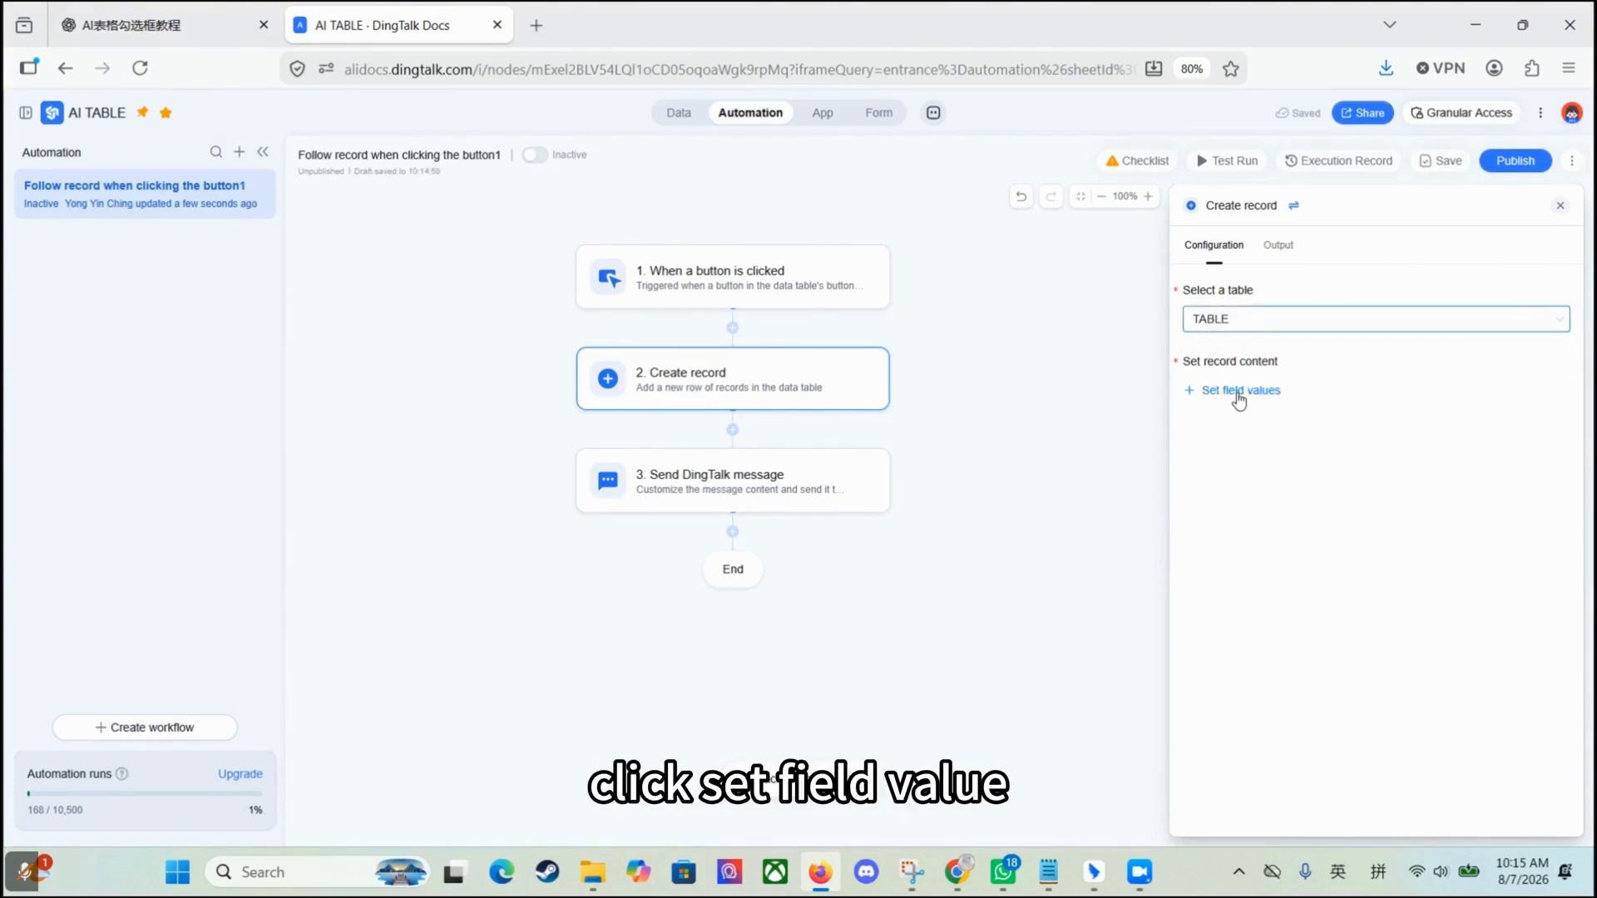
{"action": "left_click", "coordinate": [1239, 398]}
{"action": "scroll", "coordinate": [1291, 532], "scroll_direction": "down", "scroll_amount": 10}
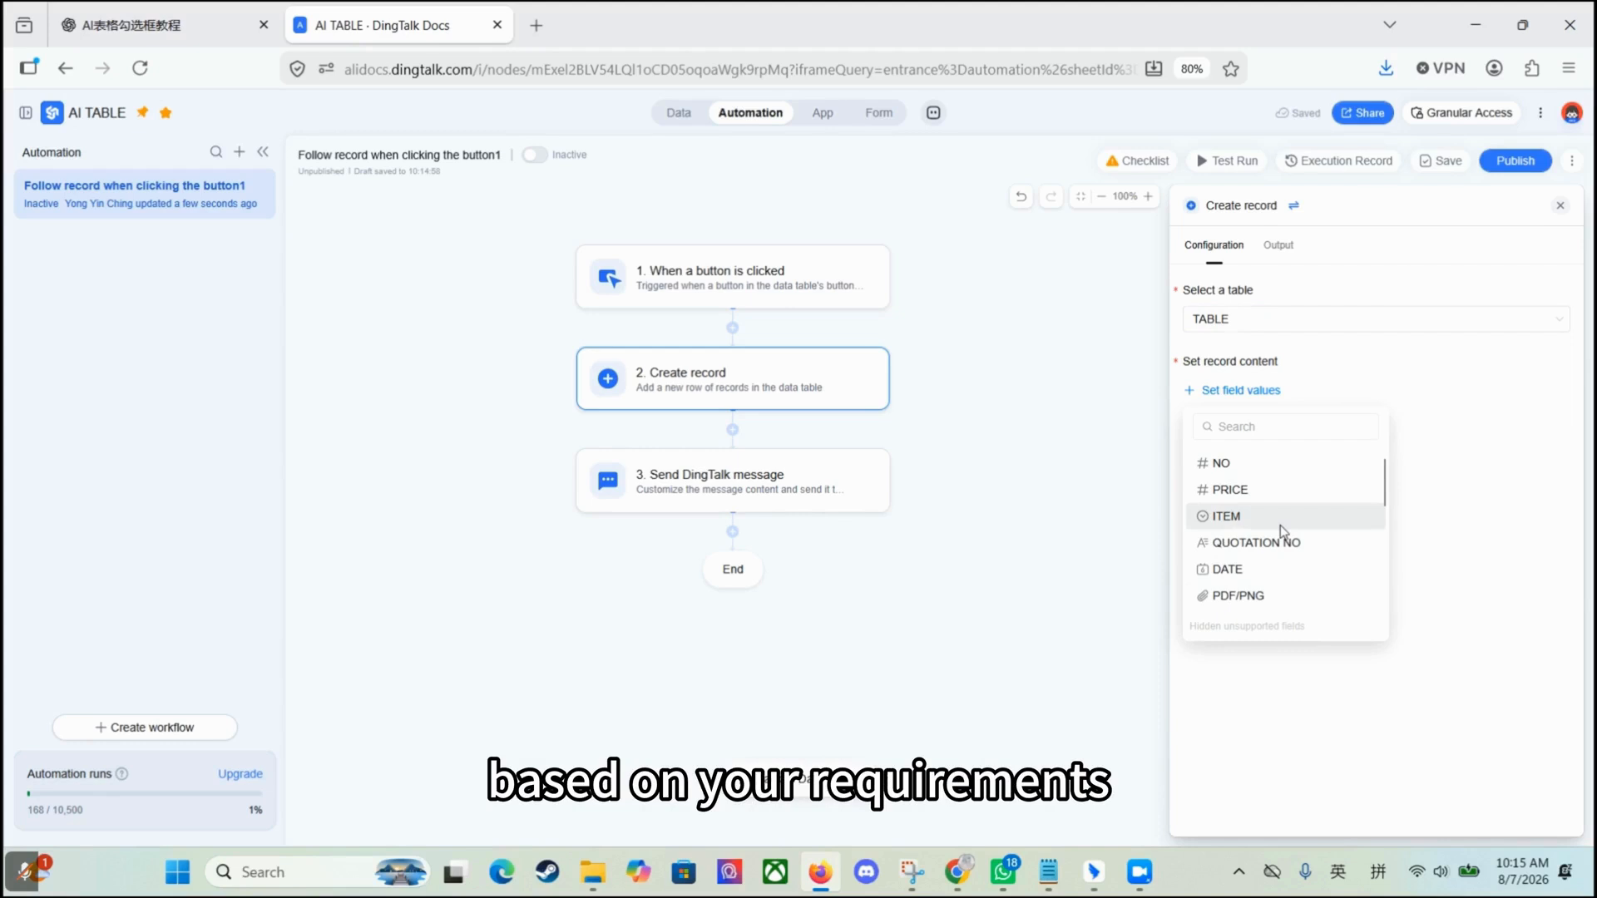
{"action": "left_click", "coordinate": [1281, 523]}
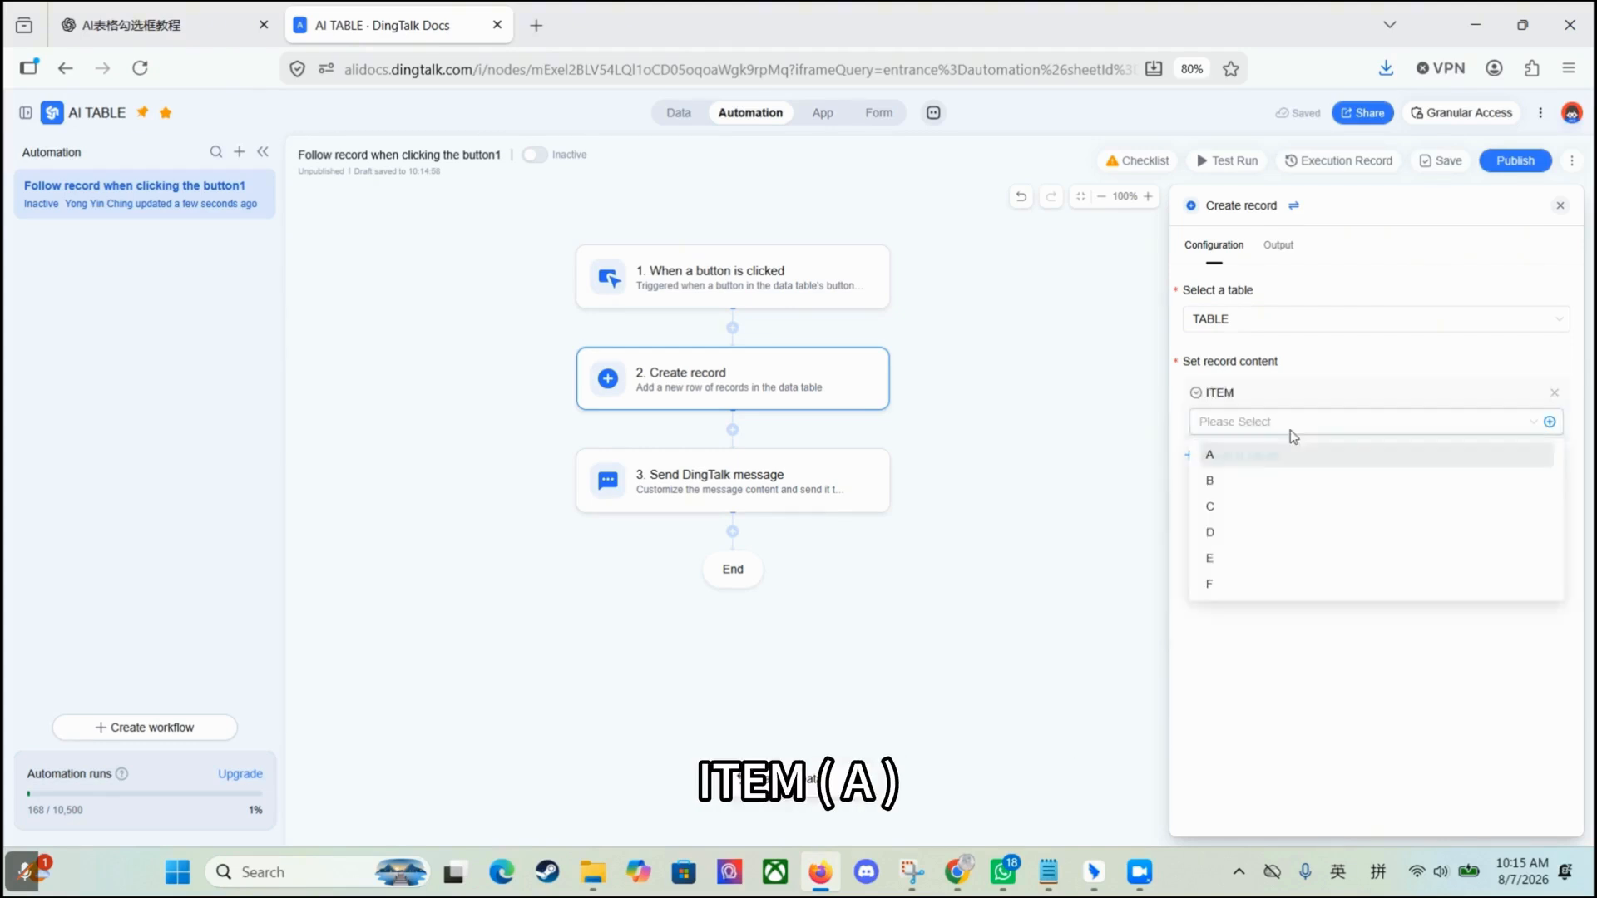
{"action": "left_click", "coordinate": [1262, 456]}
Step: Add DATE 2026-07-08, a person in charge and RATING 1 to the new record
{"action": "left_click", "coordinate": [1228, 607]}
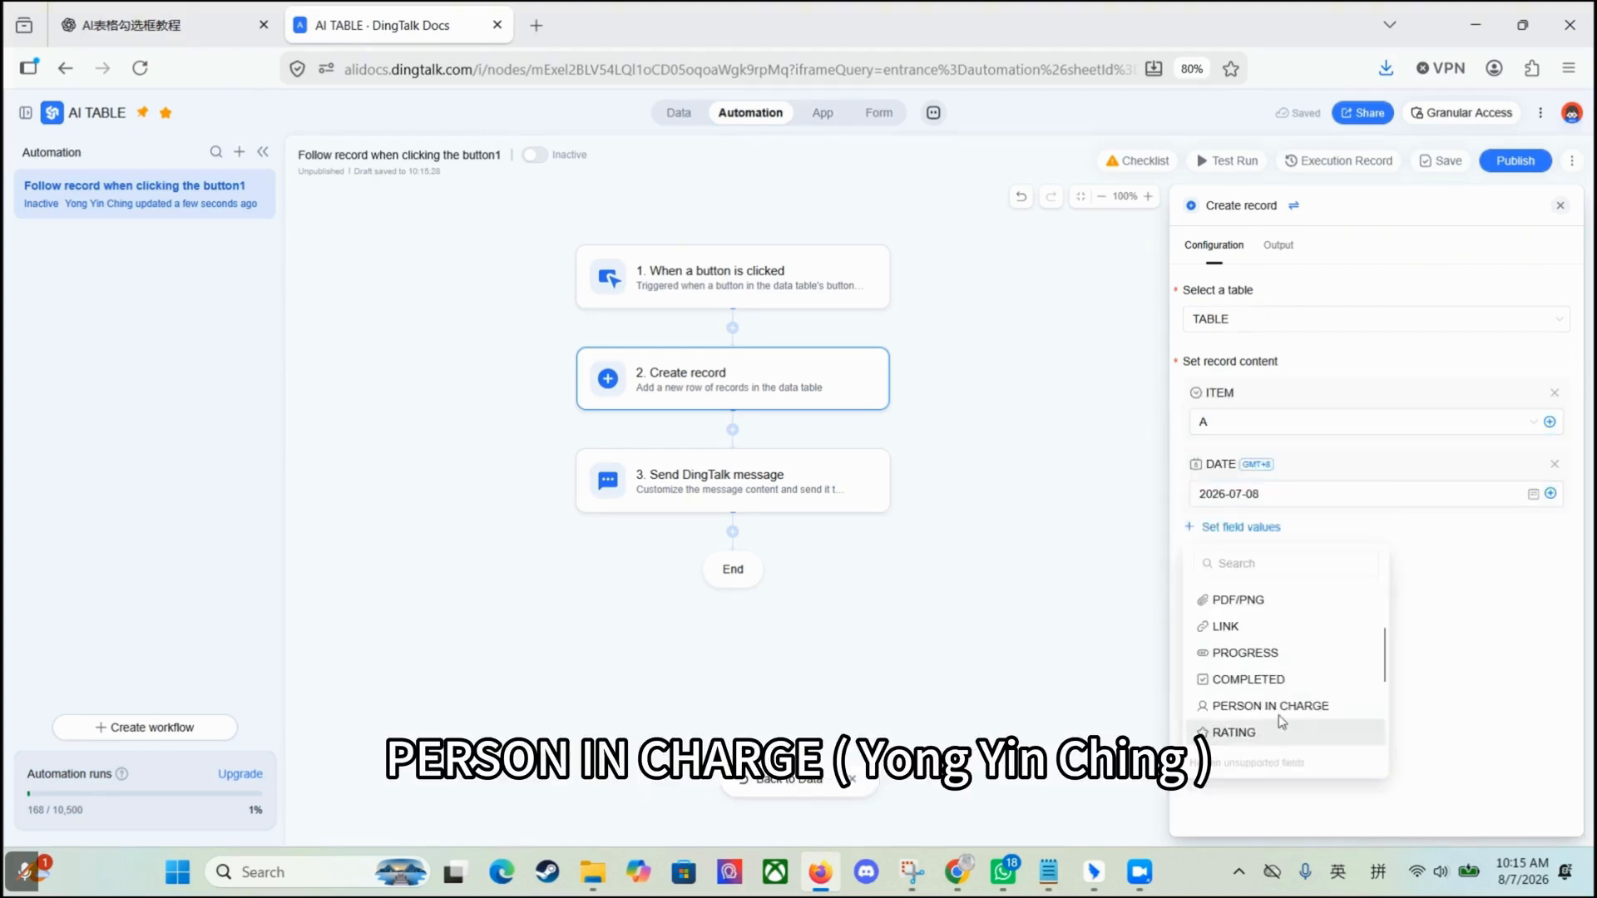
{"action": "left_click", "coordinate": [1272, 702]}
{"action": "left_click", "coordinate": [1296, 566]}
{"action": "type", "text": "Y"}
{"action": "left_click", "coordinate": [656, 433]}
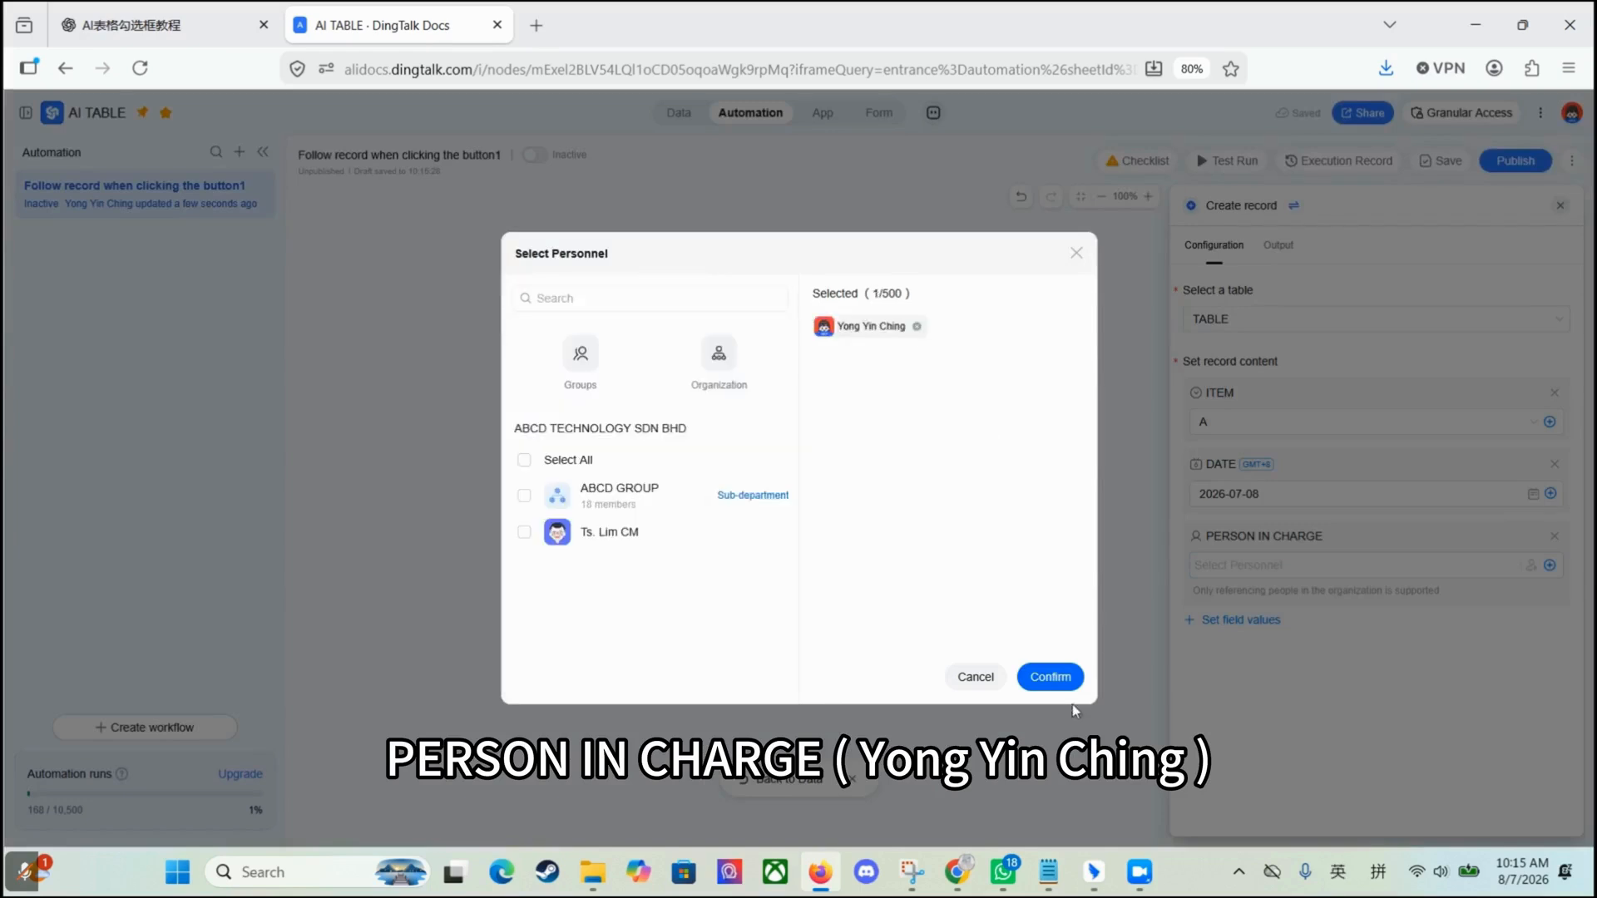
{"action": "left_click", "coordinate": [1054, 678]}
{"action": "left_click", "coordinate": [1241, 621]}
{"action": "left_click", "coordinate": [1231, 529]}
{"action": "left_click", "coordinate": [1256, 658]}
{"action": "left_click", "coordinate": [1215, 689]}
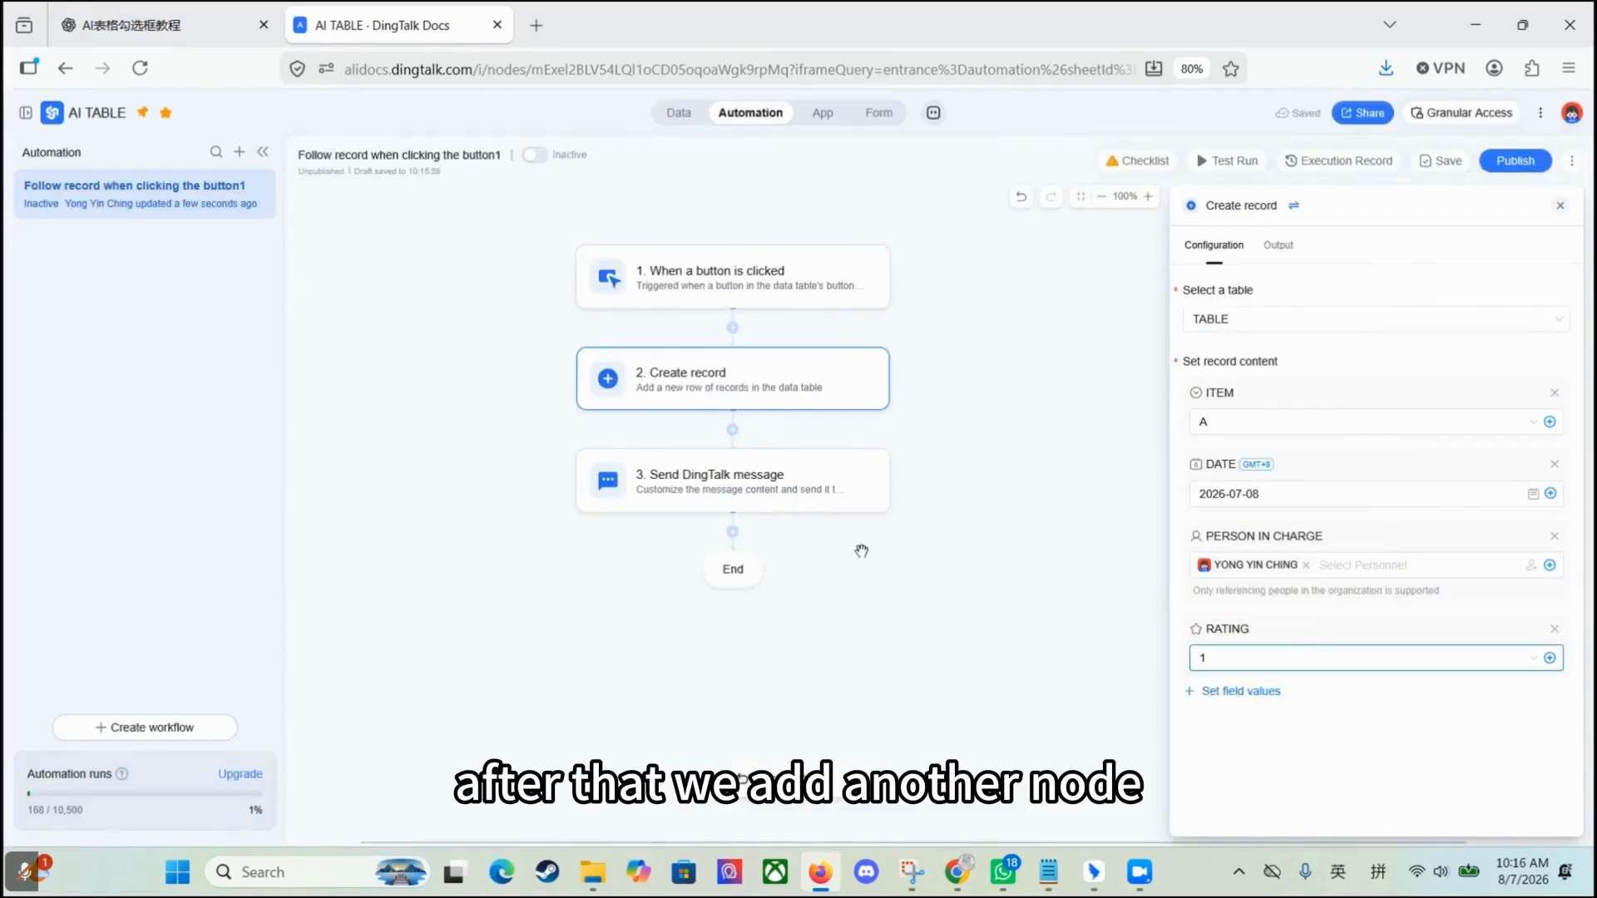
Step: Add a Create record step writing to REVIEW with REVIEW TYPE Product Demo
{"action": "left_click", "coordinate": [733, 431]}
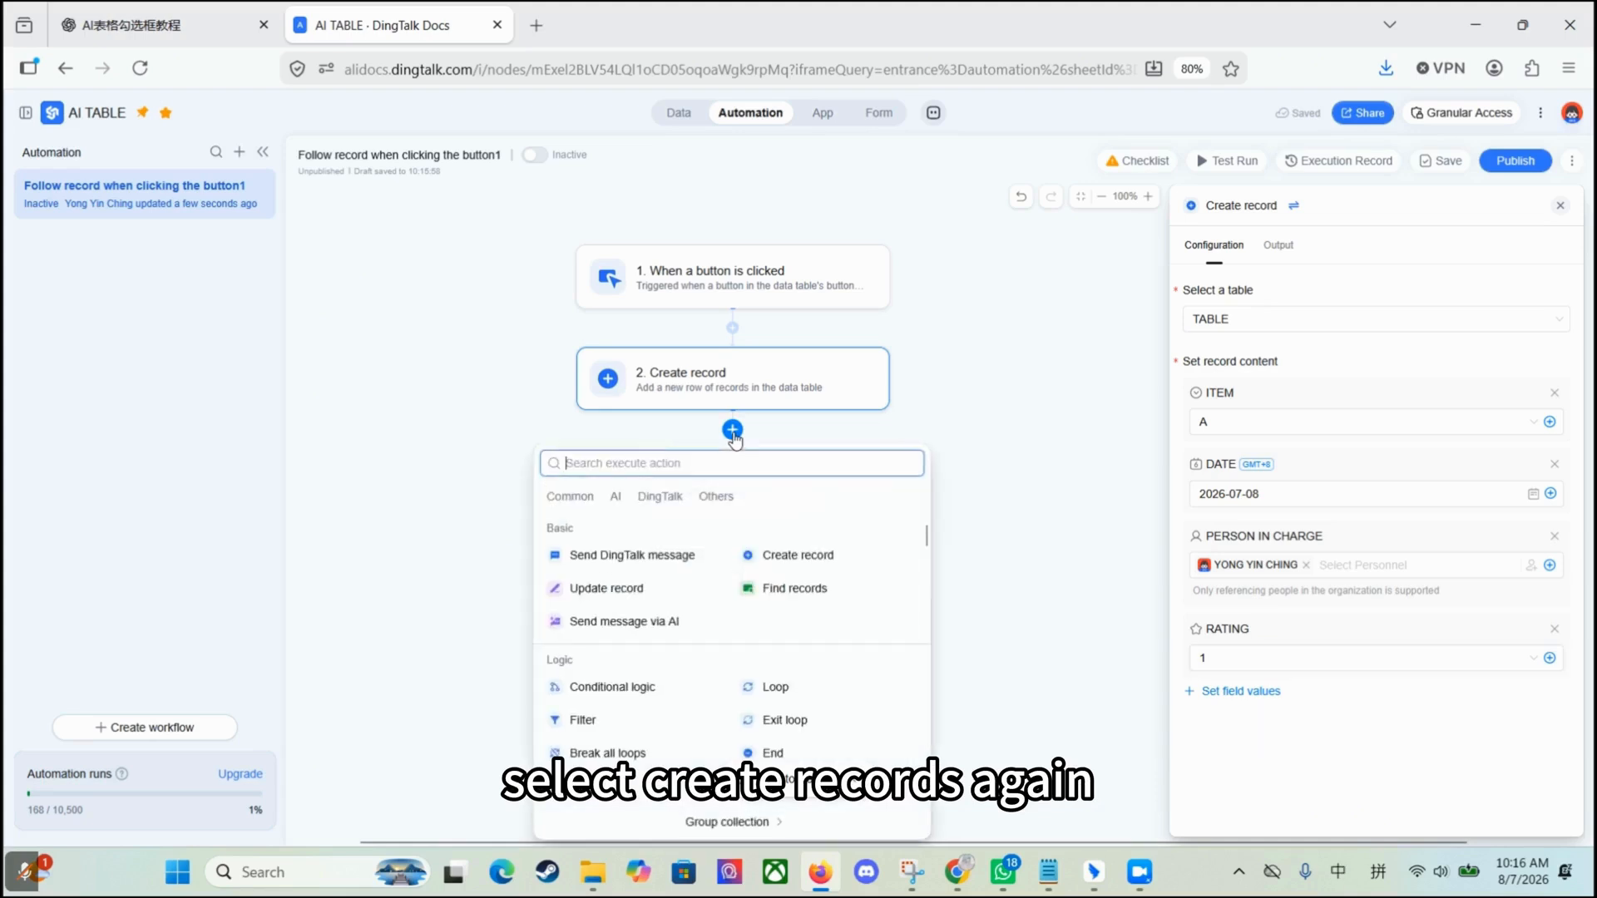
{"action": "left_click", "coordinate": [799, 556]}
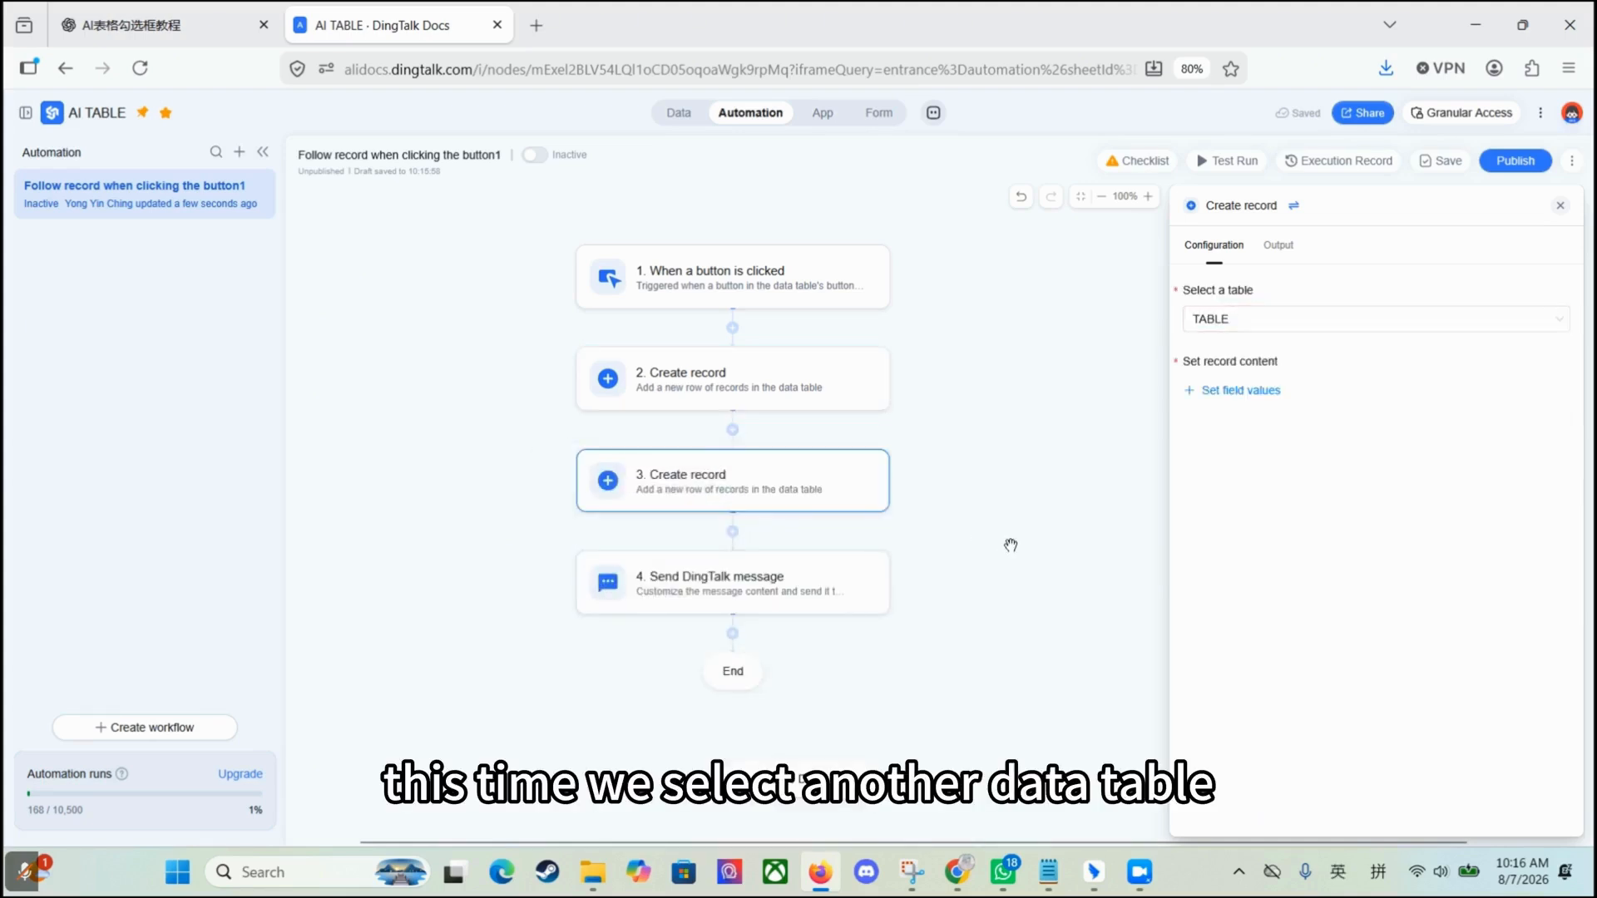
{"action": "left_click", "coordinate": [1234, 323]}
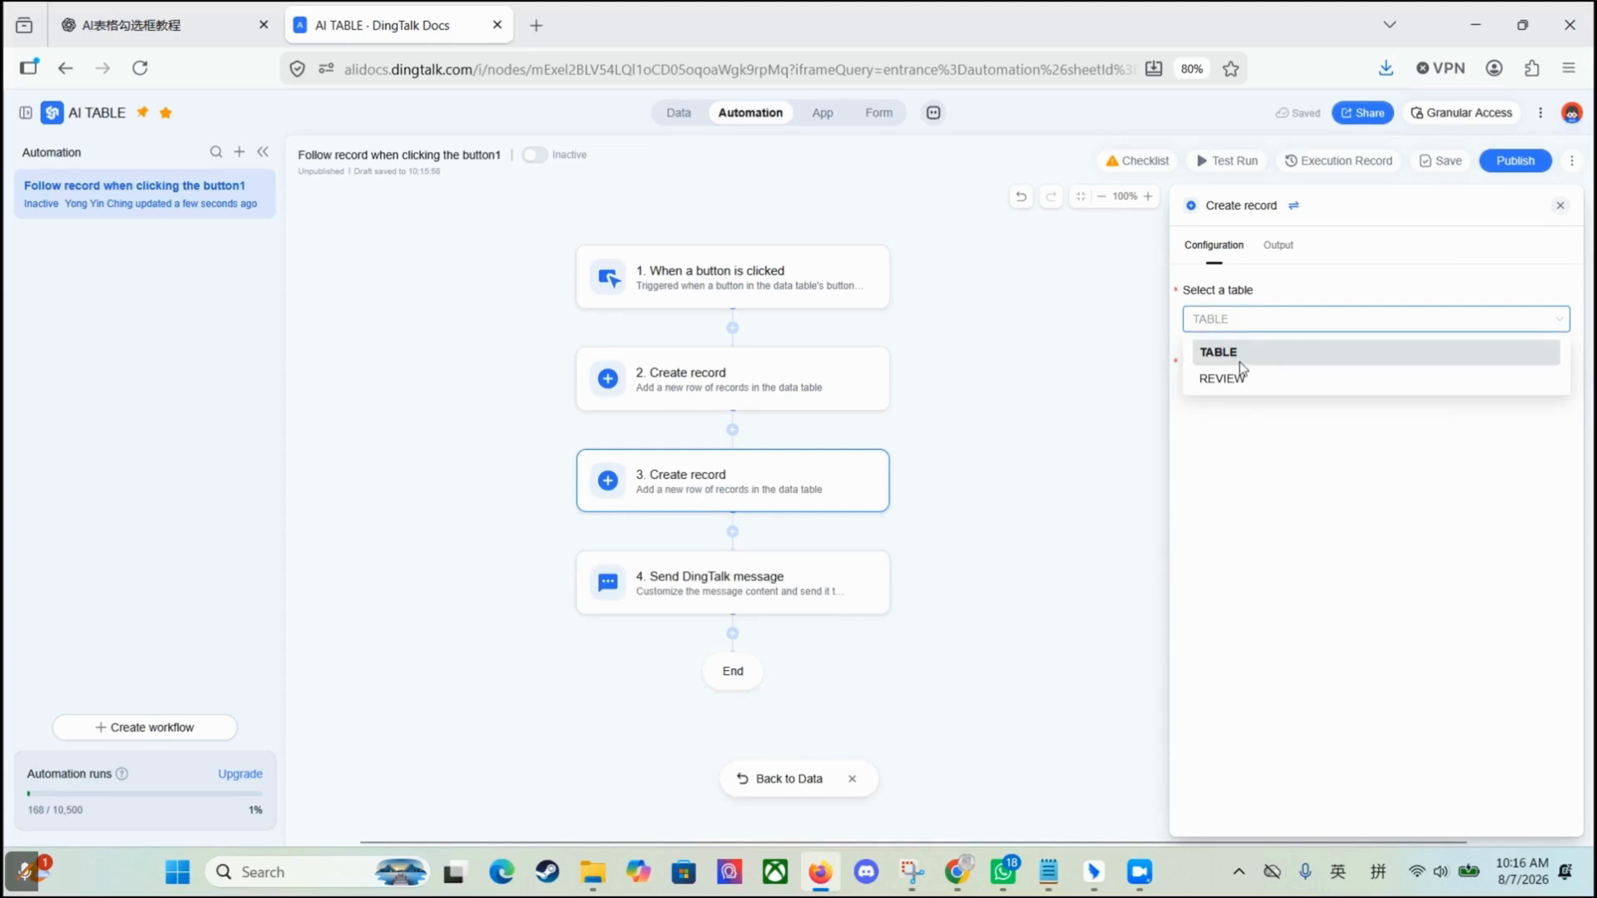
{"action": "left_click", "coordinate": [1237, 380]}
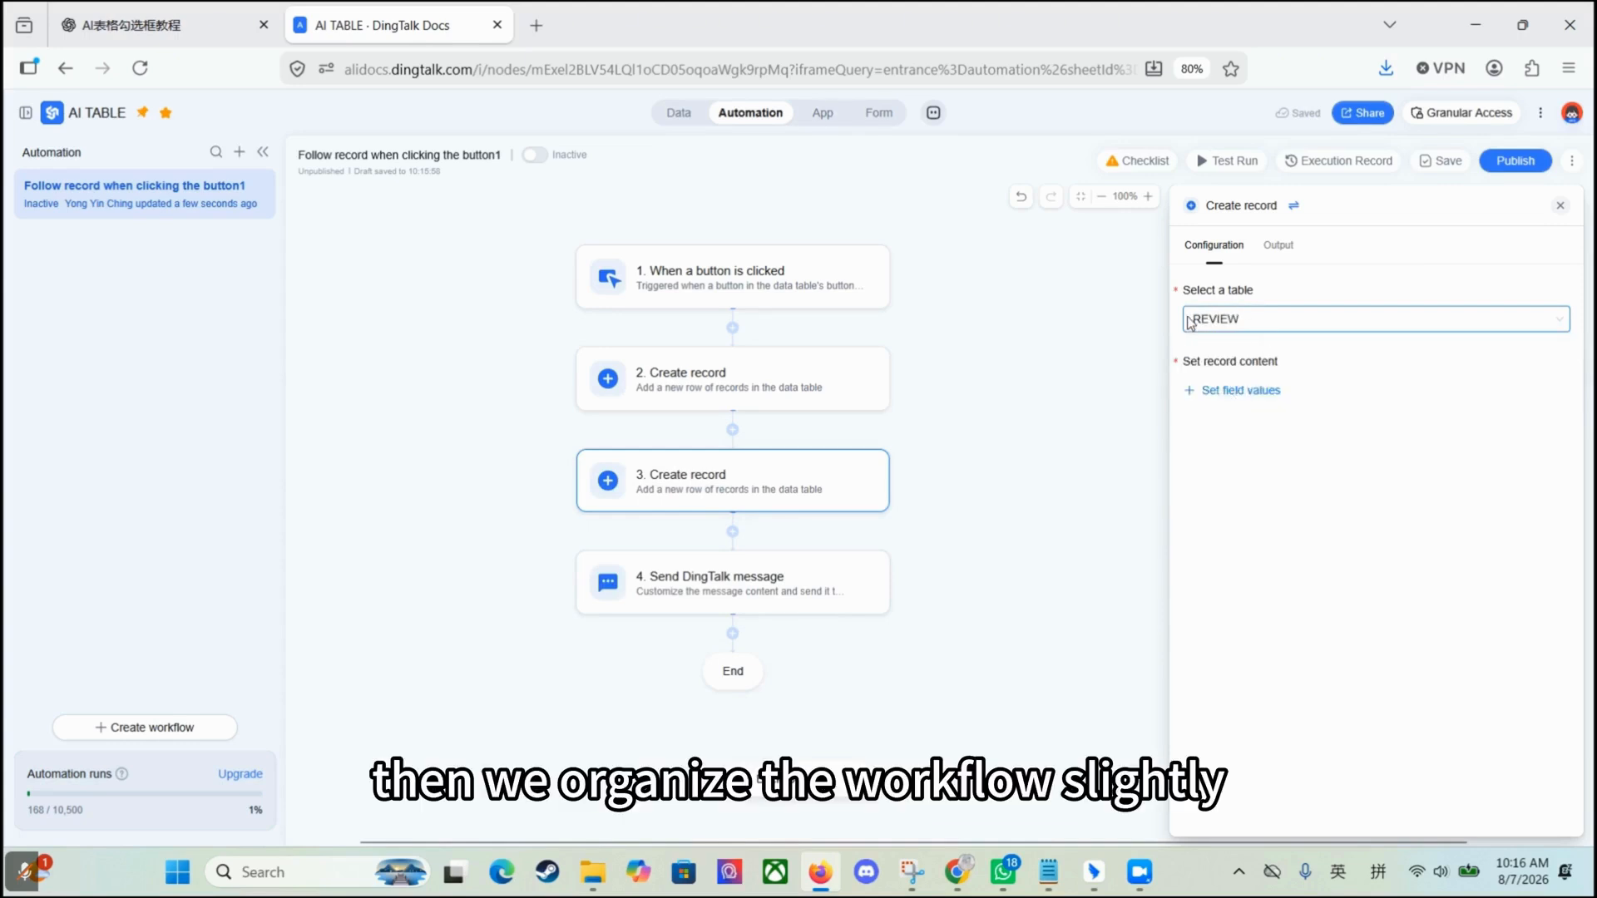
{"action": "left_click", "coordinate": [1240, 391]}
{"action": "left_click", "coordinate": [1260, 485]}
{"action": "left_click", "coordinate": [1255, 421]}
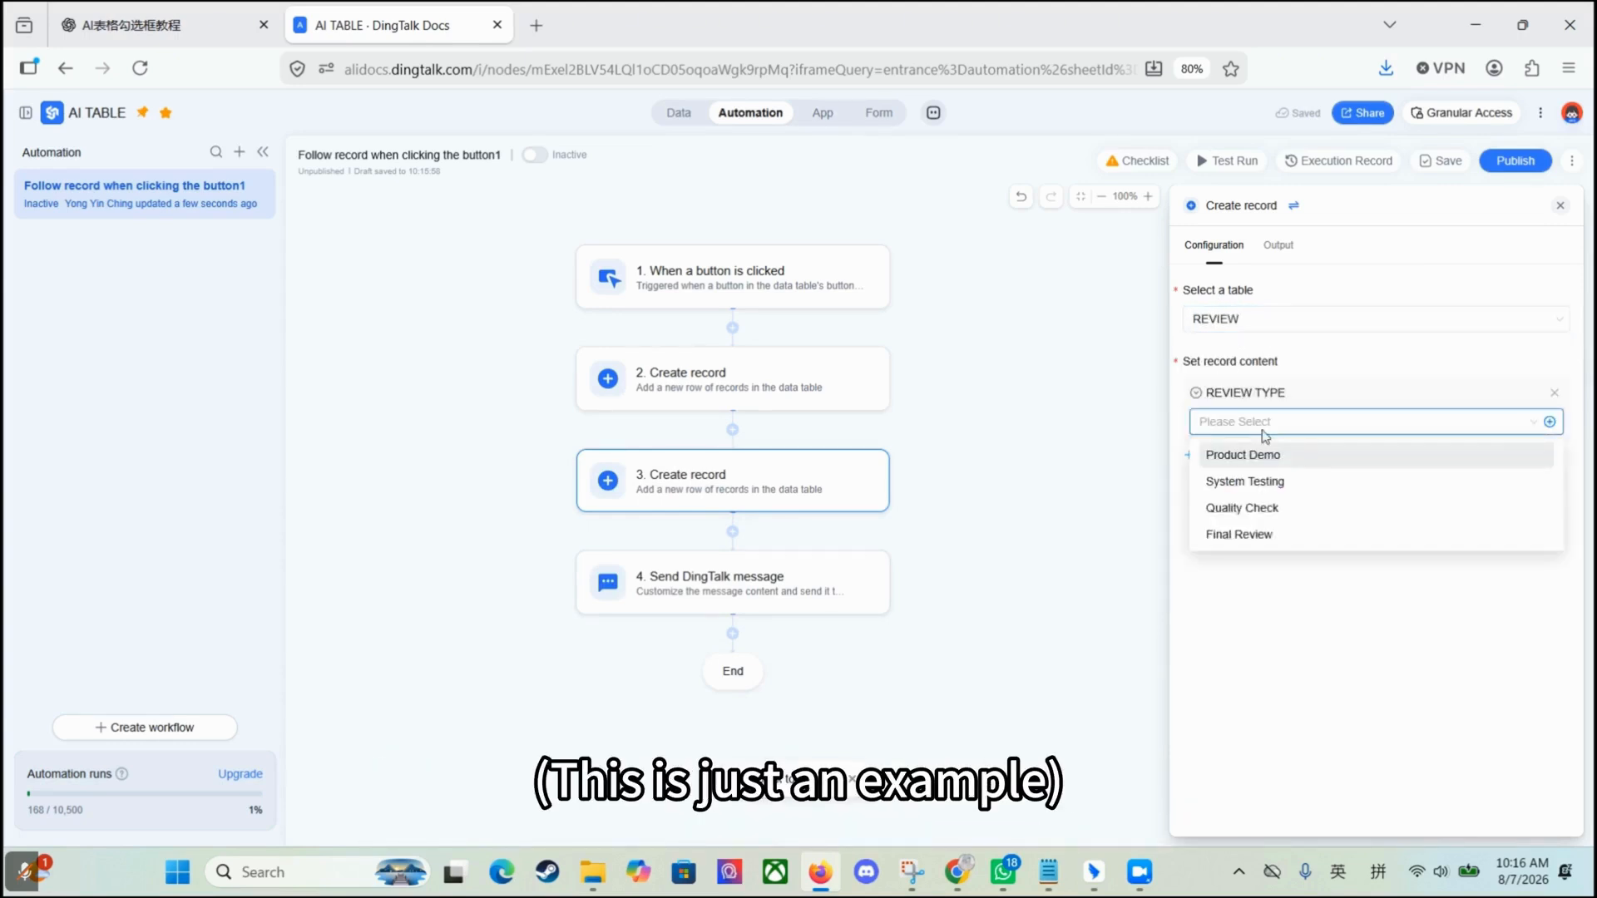
{"action": "left_click", "coordinate": [1273, 457]}
Step: Choose a person as the REVIEWER of the new REVIEW record
{"action": "left_click", "coordinate": [1239, 455]}
{"action": "left_click", "coordinate": [1310, 559]}
{"action": "left_click", "coordinate": [1270, 498]}
{"action": "type", "text": "Y"}
{"action": "left_click", "coordinate": [649, 372]}
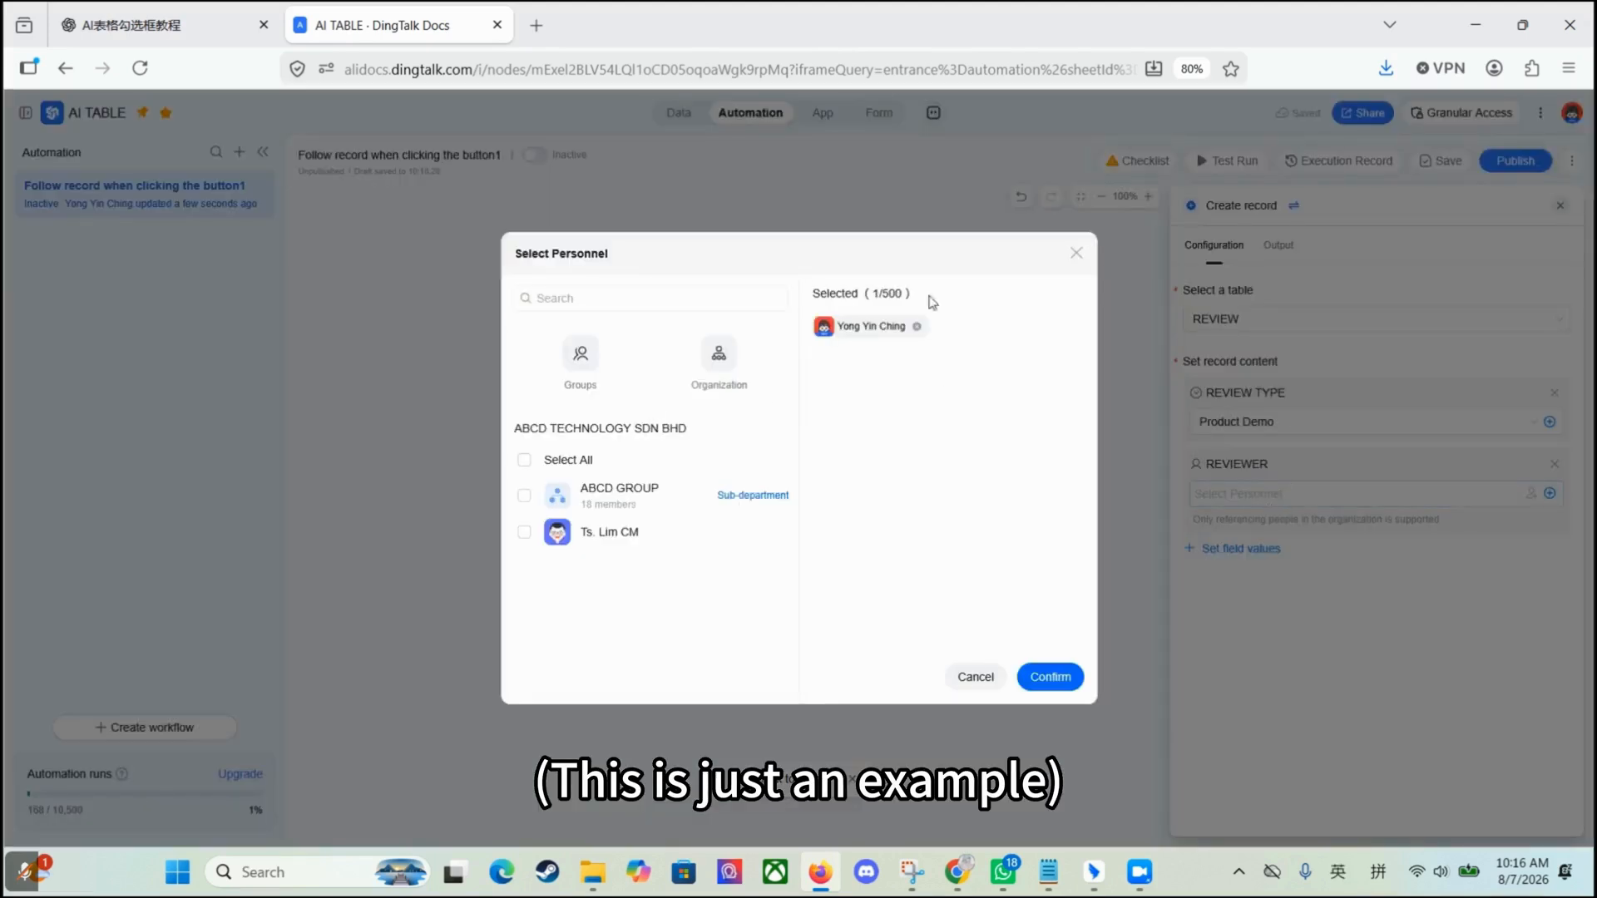
{"action": "left_click", "coordinate": [1049, 677]}
Step: Set REVIEW DATE to today (2026-07-08) and REVIEW STATUS to In Progress
{"action": "left_click", "coordinate": [1242, 549]}
{"action": "left_click", "coordinate": [1306, 652]}
{"action": "left_click", "coordinate": [1291, 587]}
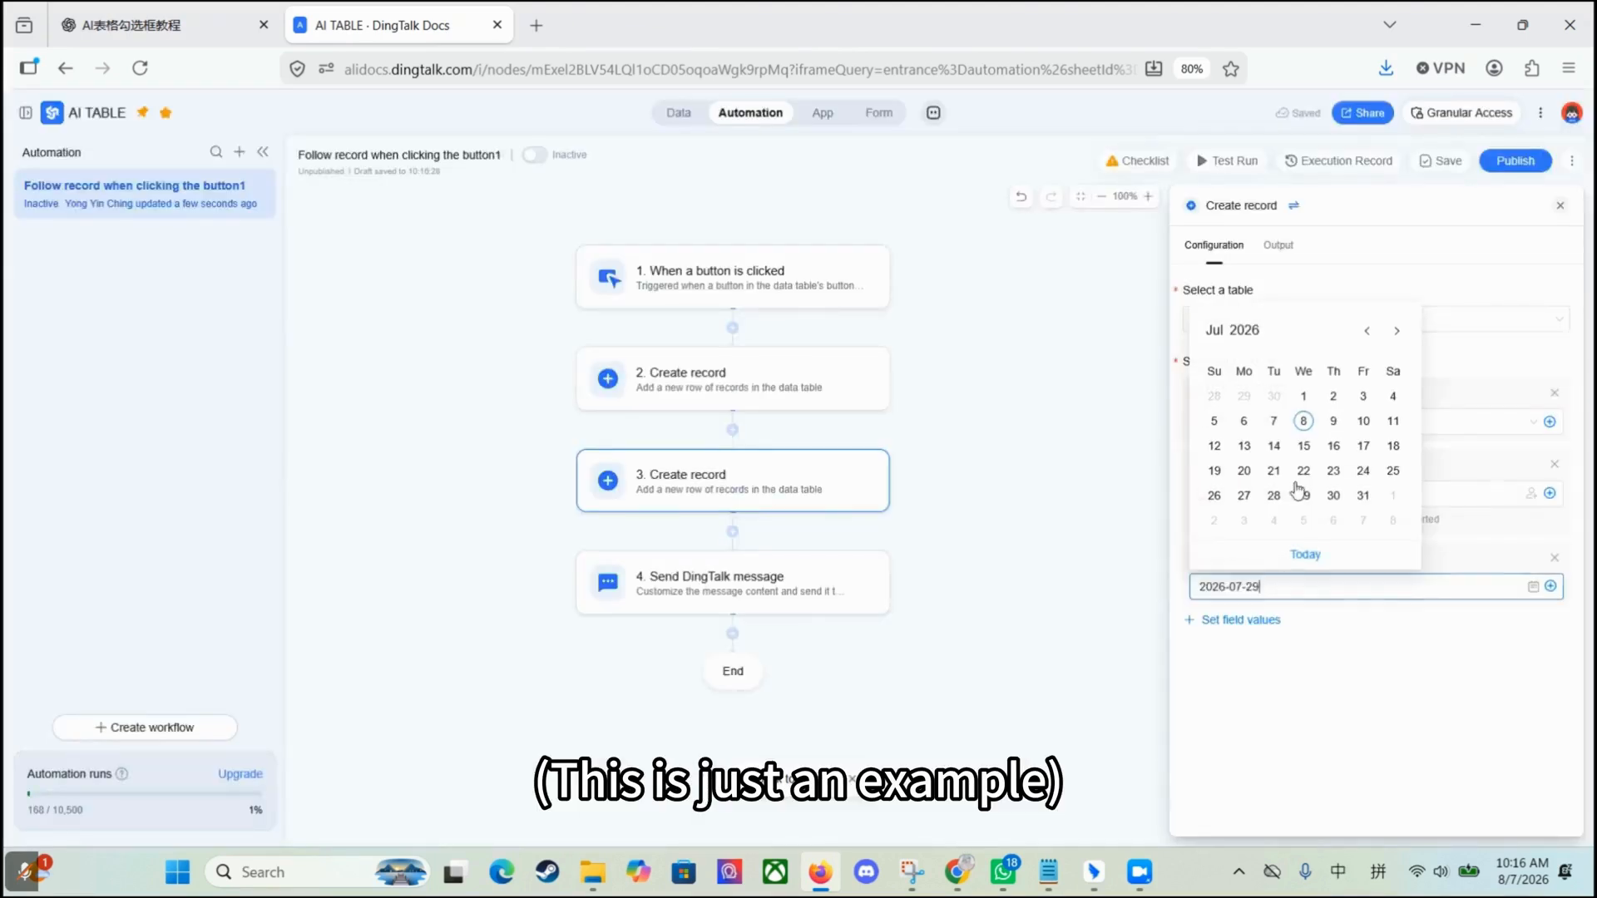
{"action": "left_click", "coordinate": [1305, 554]}
{"action": "left_click", "coordinate": [1248, 621]}
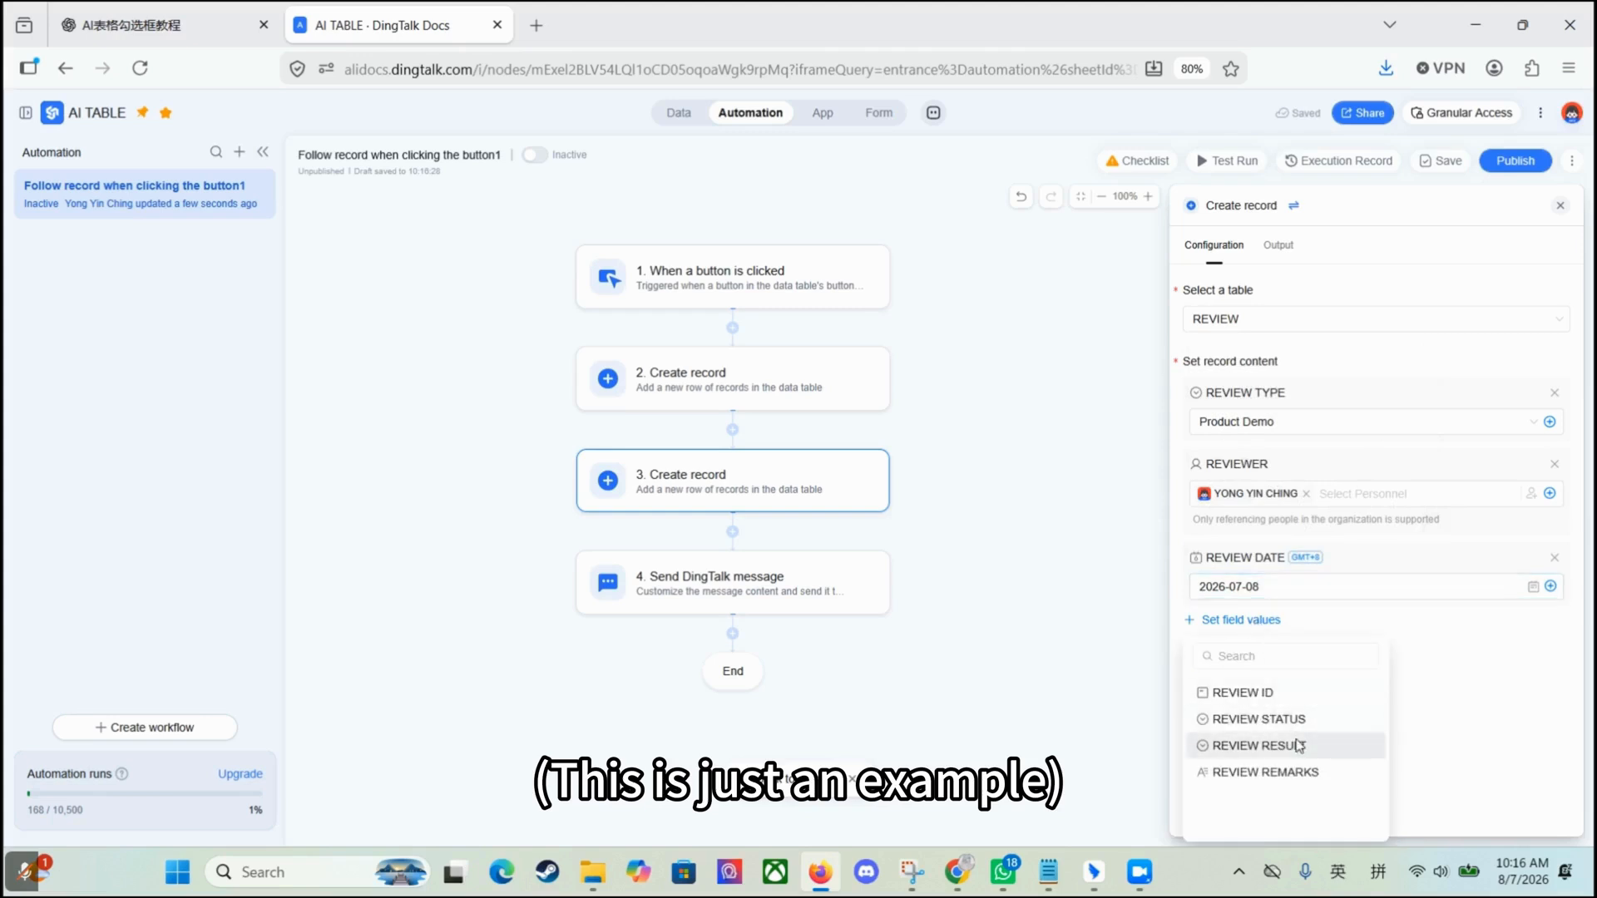
{"action": "left_click", "coordinate": [1258, 719]}
{"action": "left_click", "coordinate": [1314, 658]}
{"action": "left_click", "coordinate": [1236, 713]}
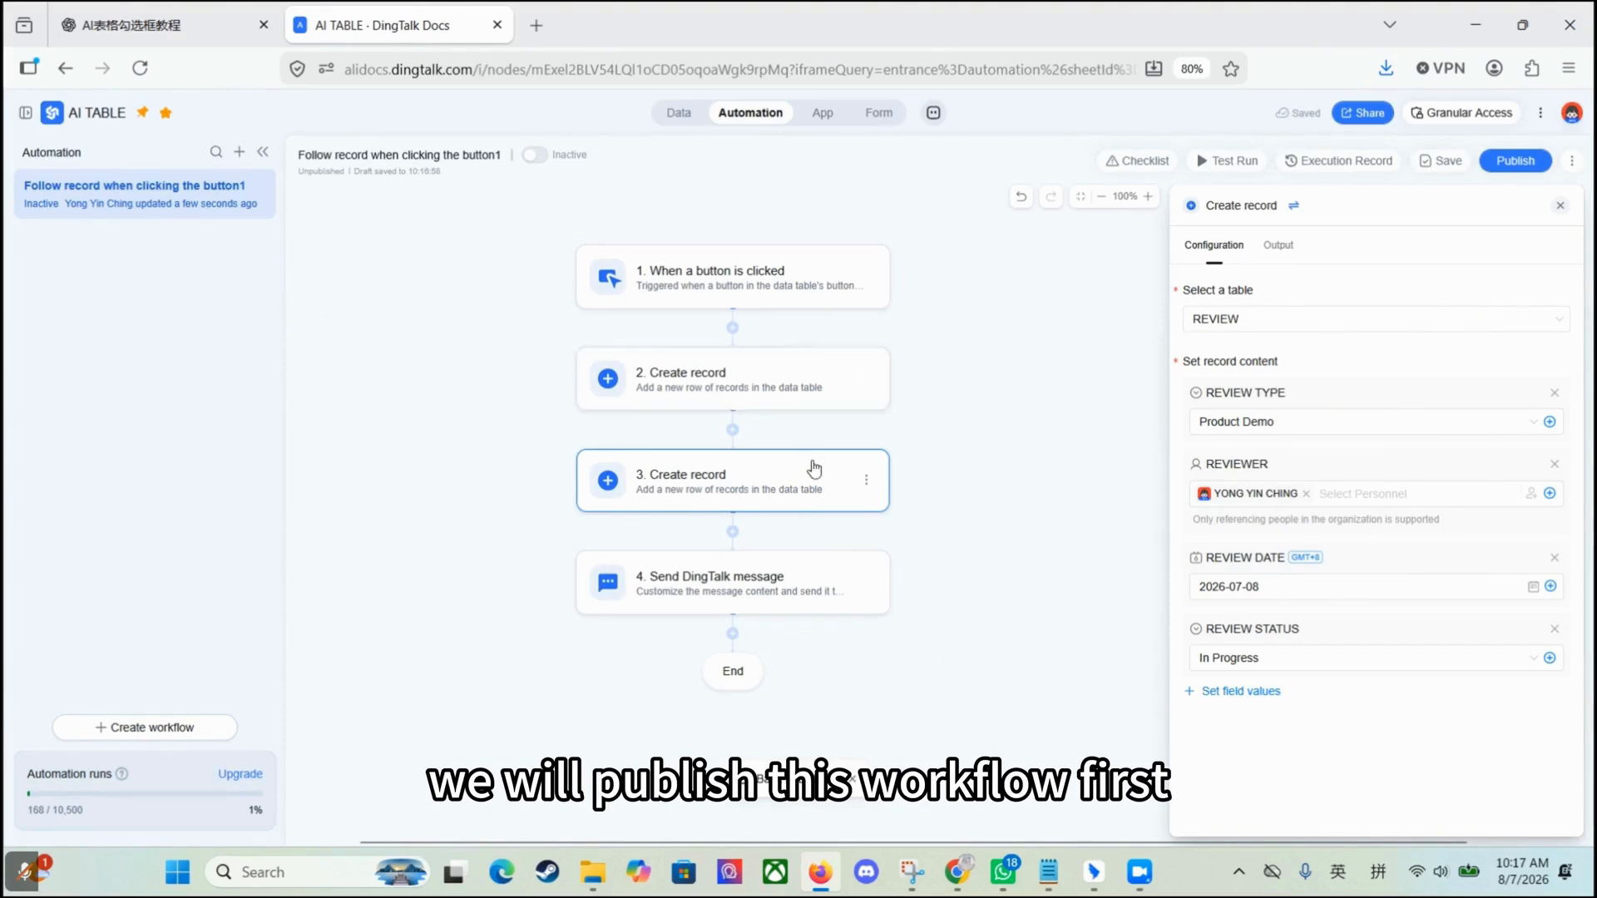
Step: Publish the workflow and review the Create record settings of steps 2 and 3
{"action": "left_click", "coordinate": [1515, 161]}
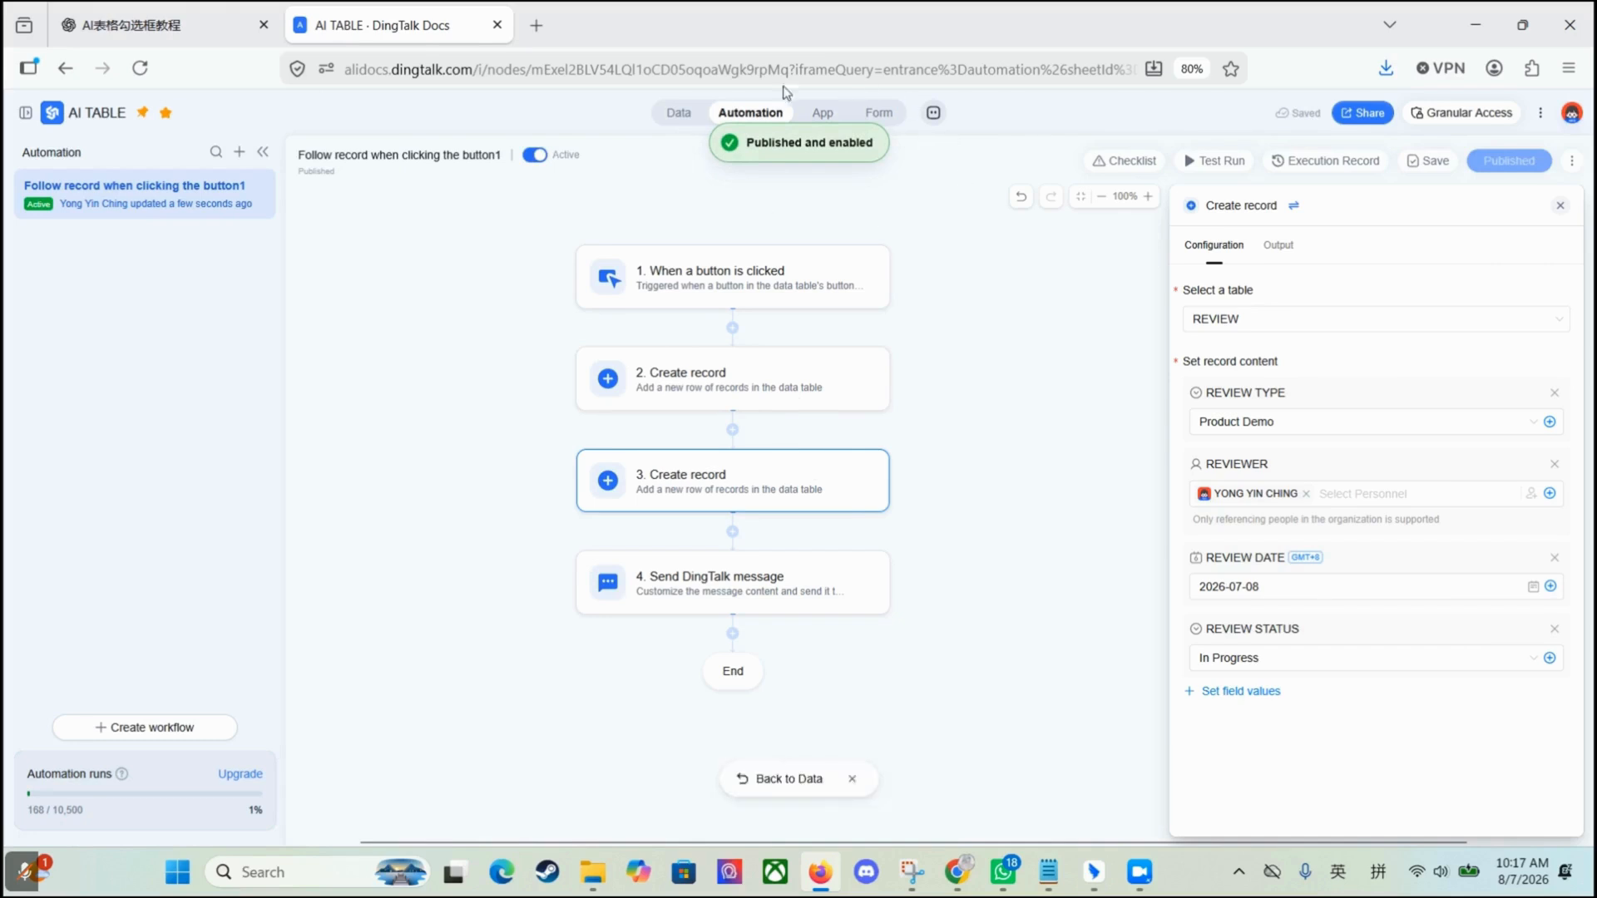
{"action": "left_click", "coordinate": [778, 391]}
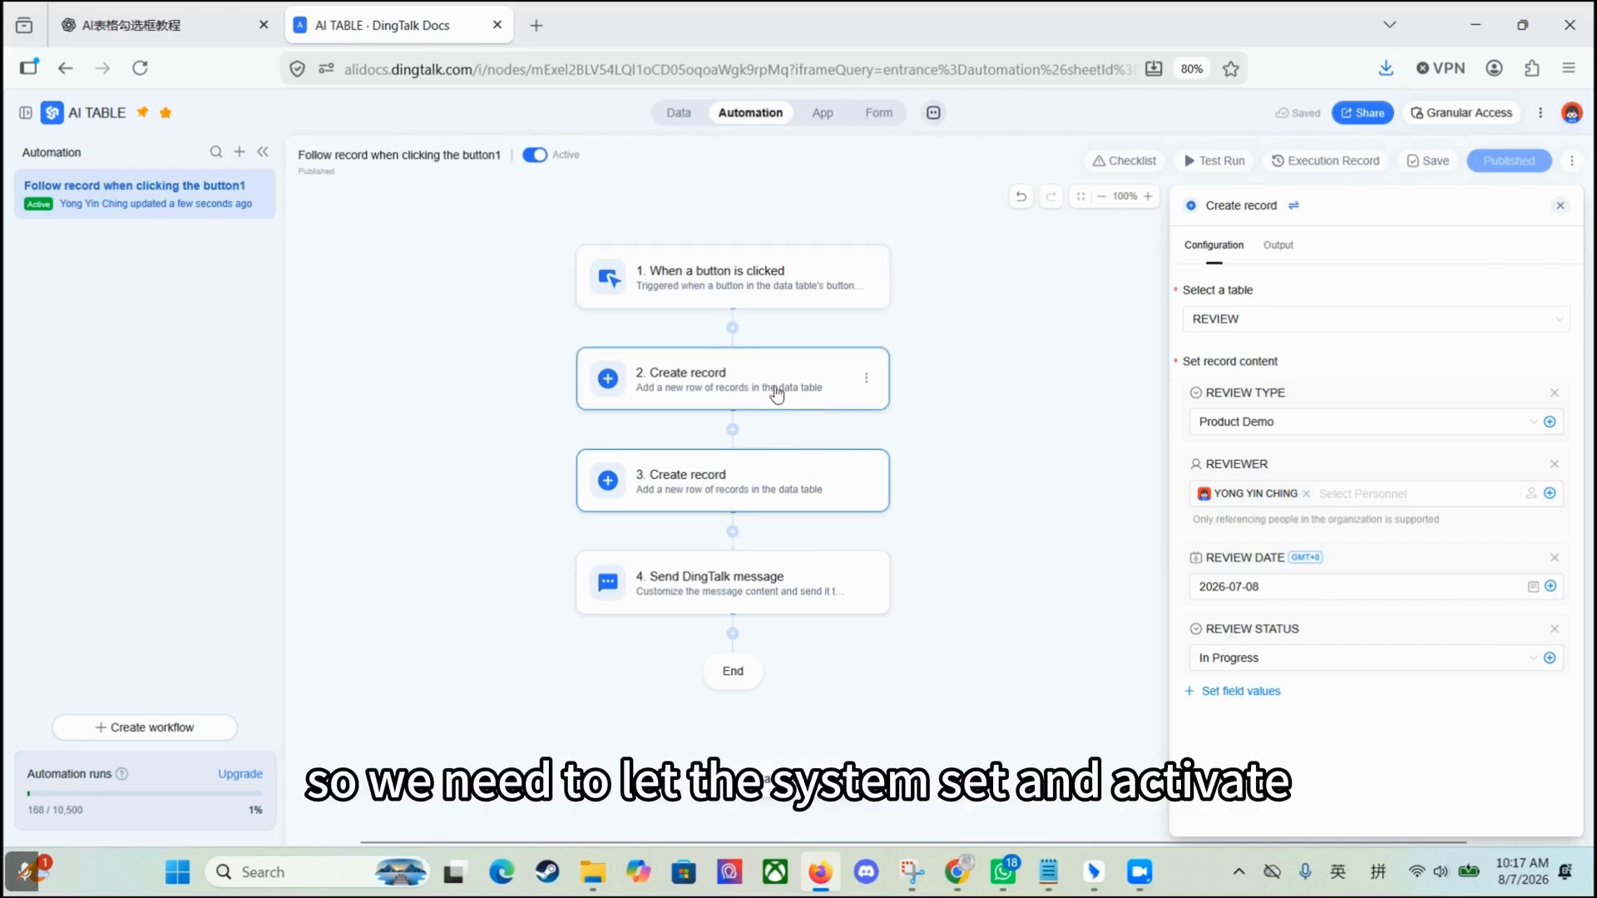
{"action": "left_click", "coordinate": [791, 492]}
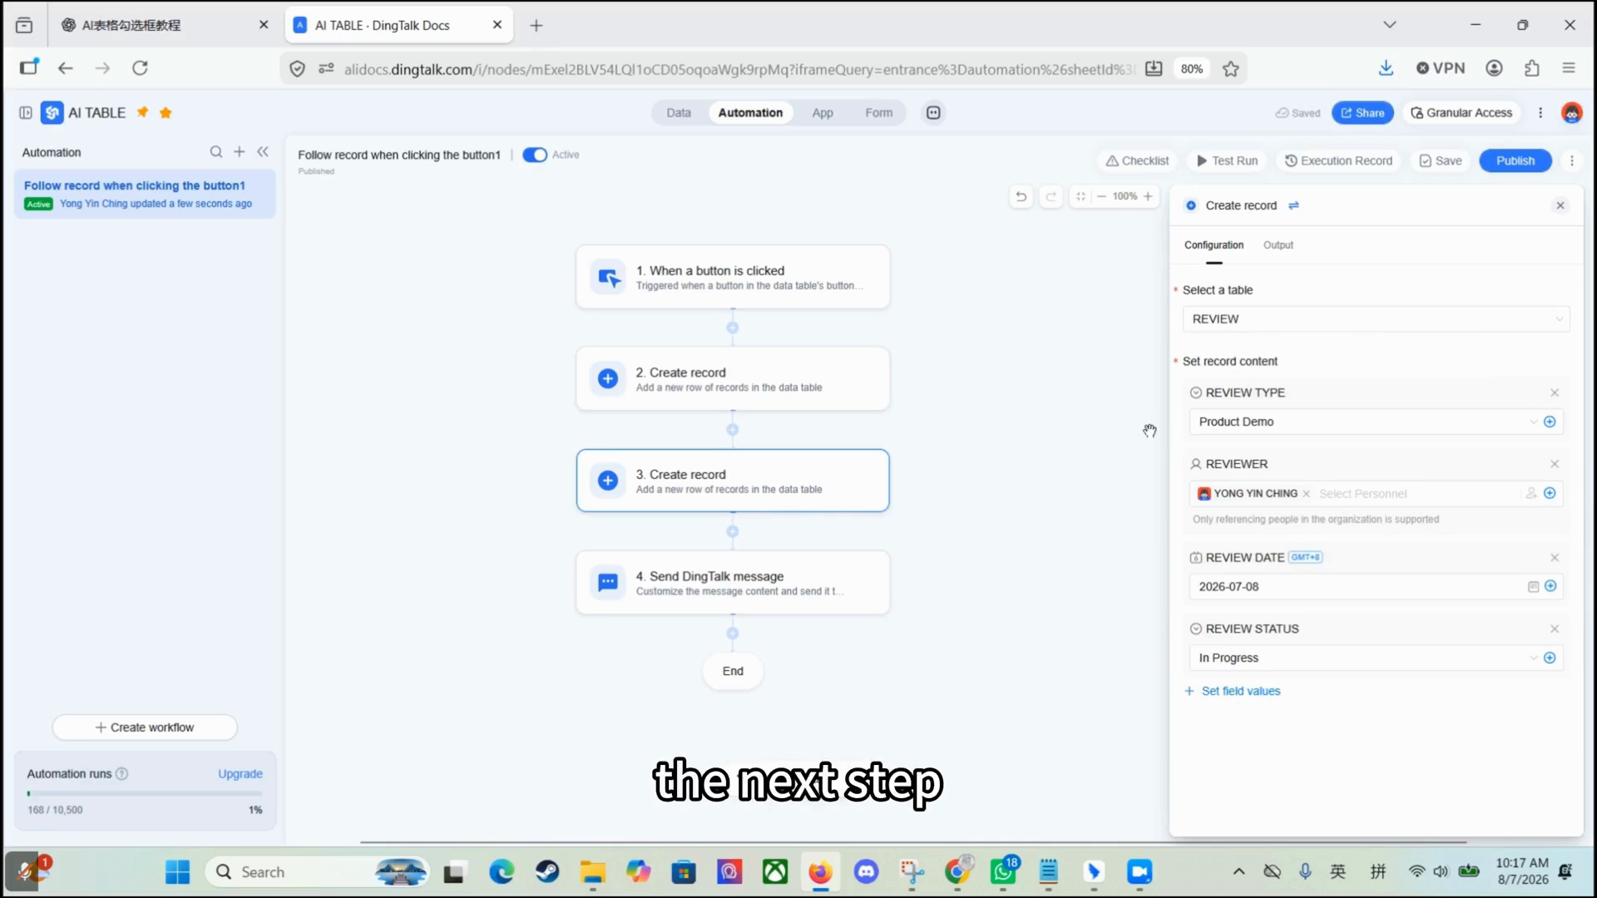
Step: Open the Send DingTalk message step and switch its recipients from a group to individuals
{"action": "left_click", "coordinate": [992, 457]}
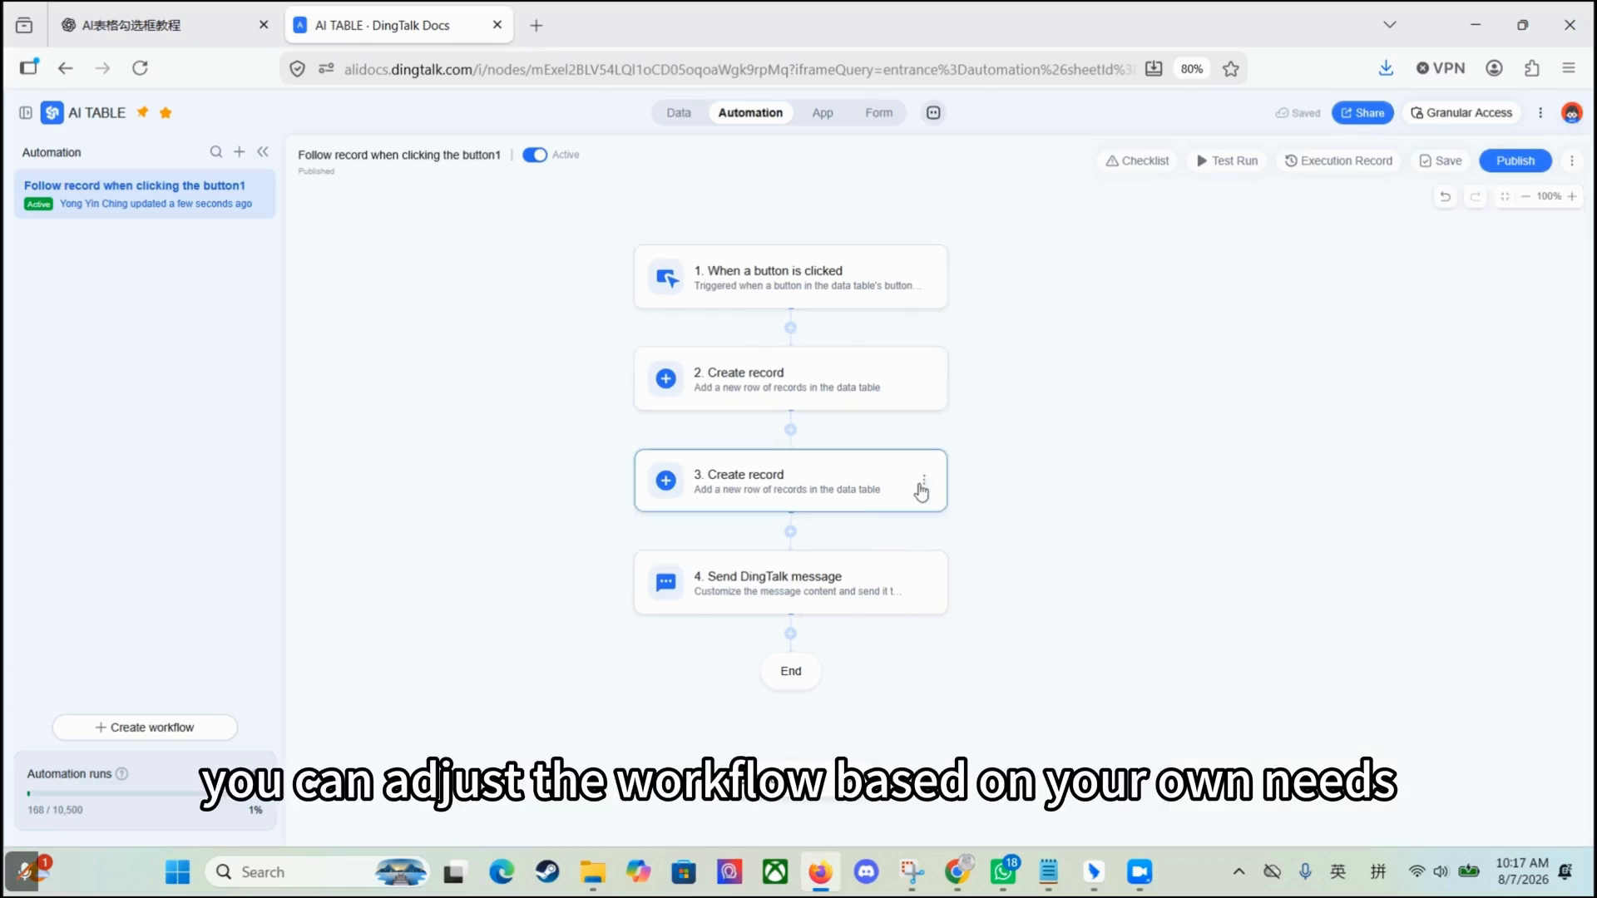
{"action": "left_click", "coordinate": [940, 491]}
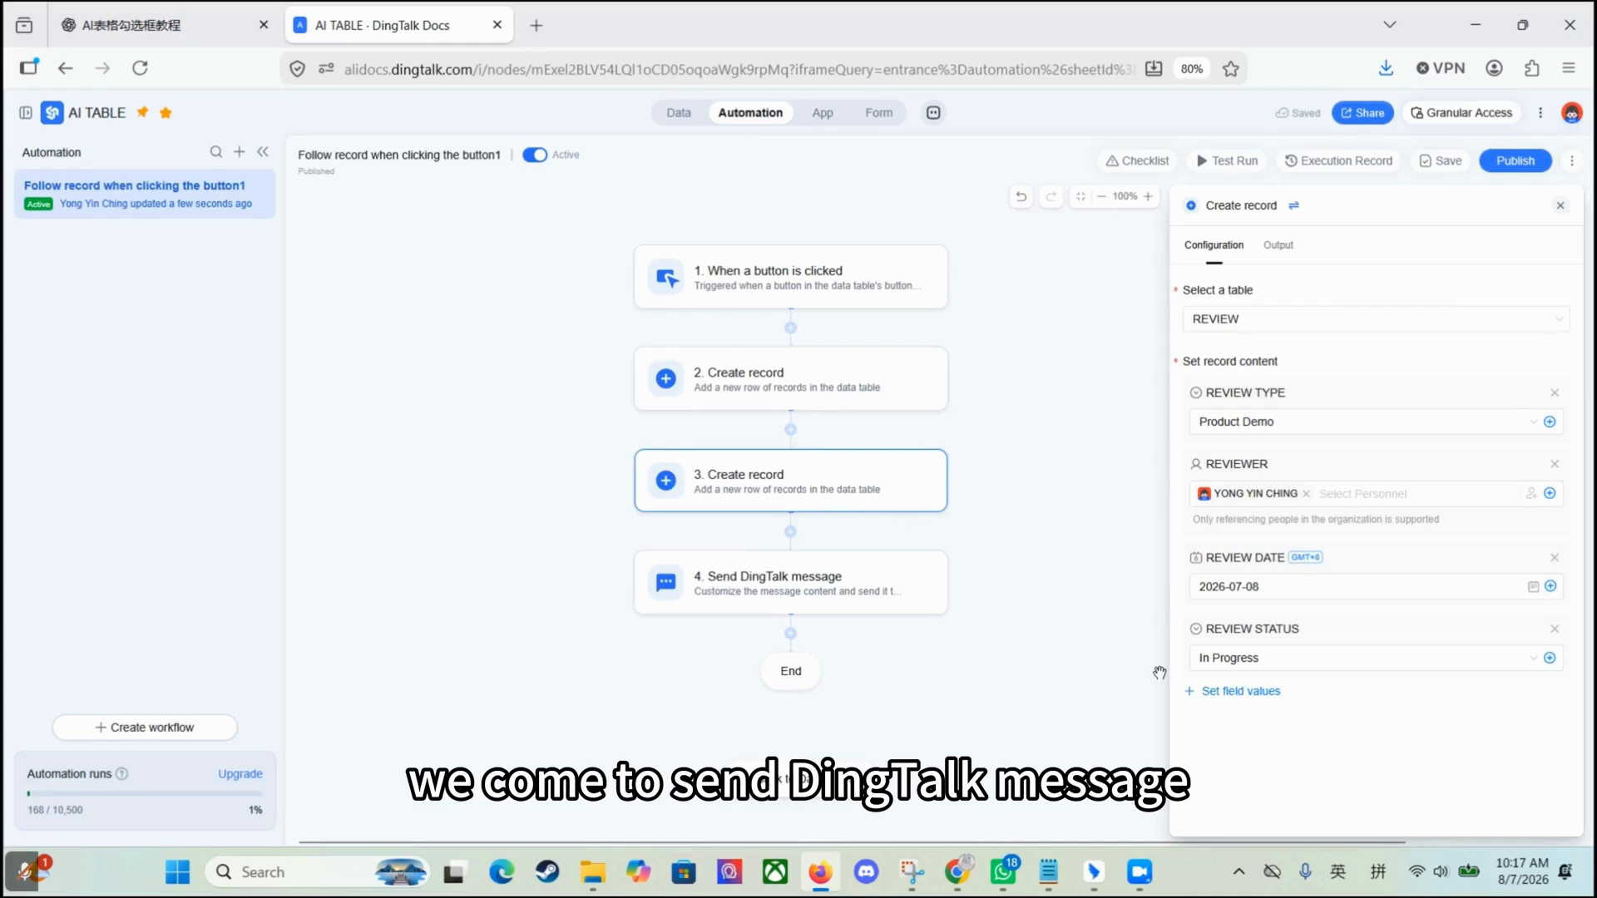
{"action": "left_click", "coordinate": [809, 589]}
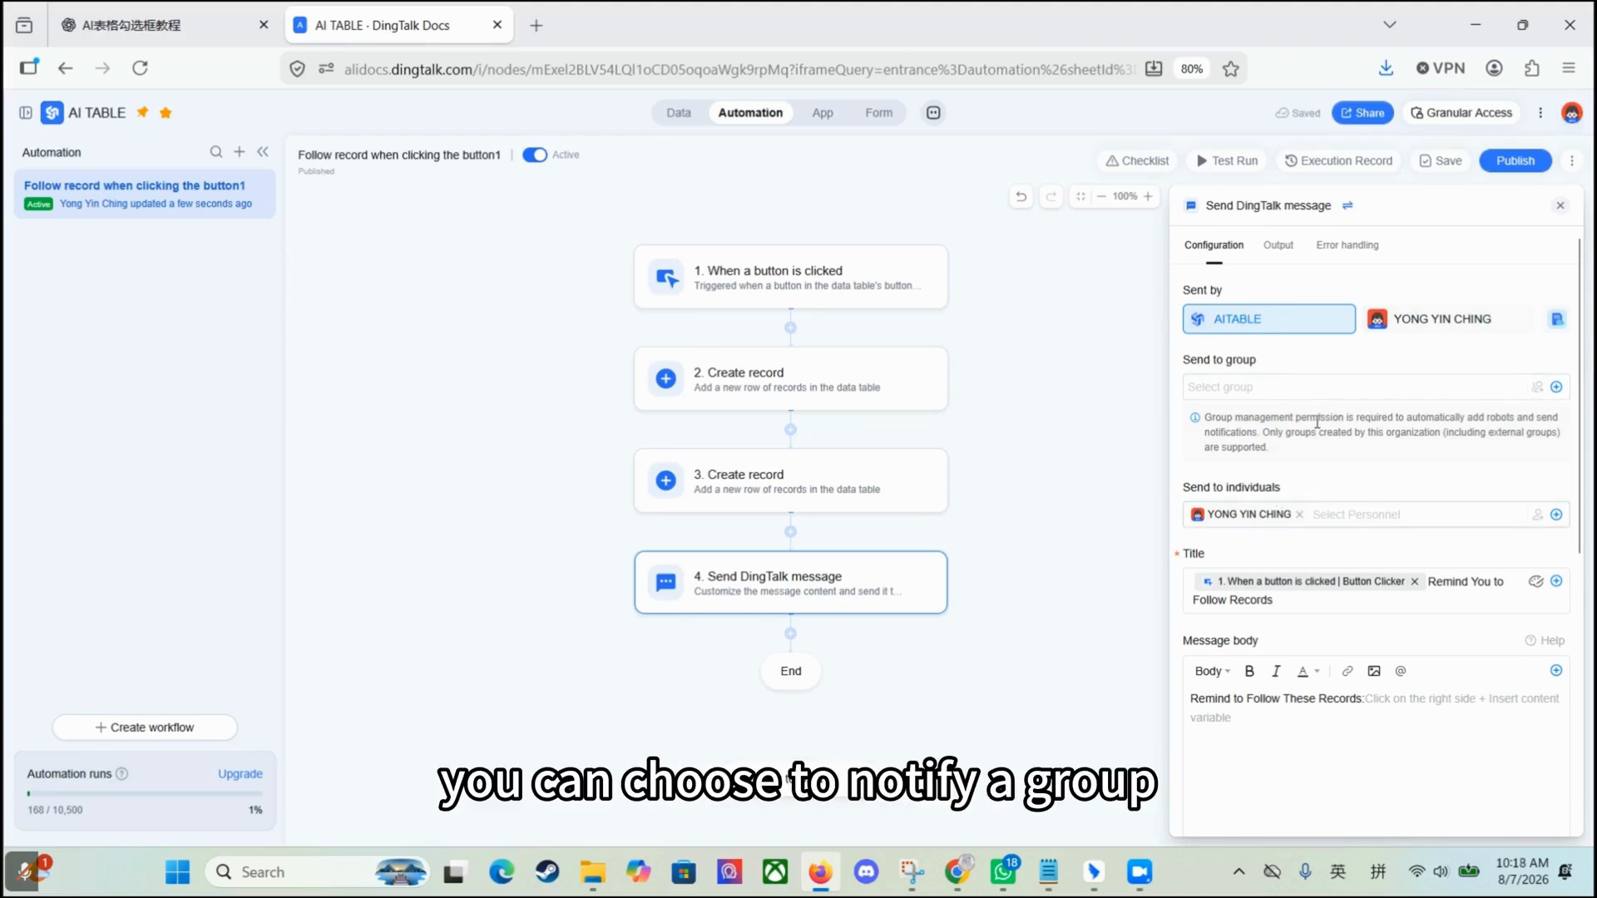
{"action": "left_click", "coordinate": [1303, 386]}
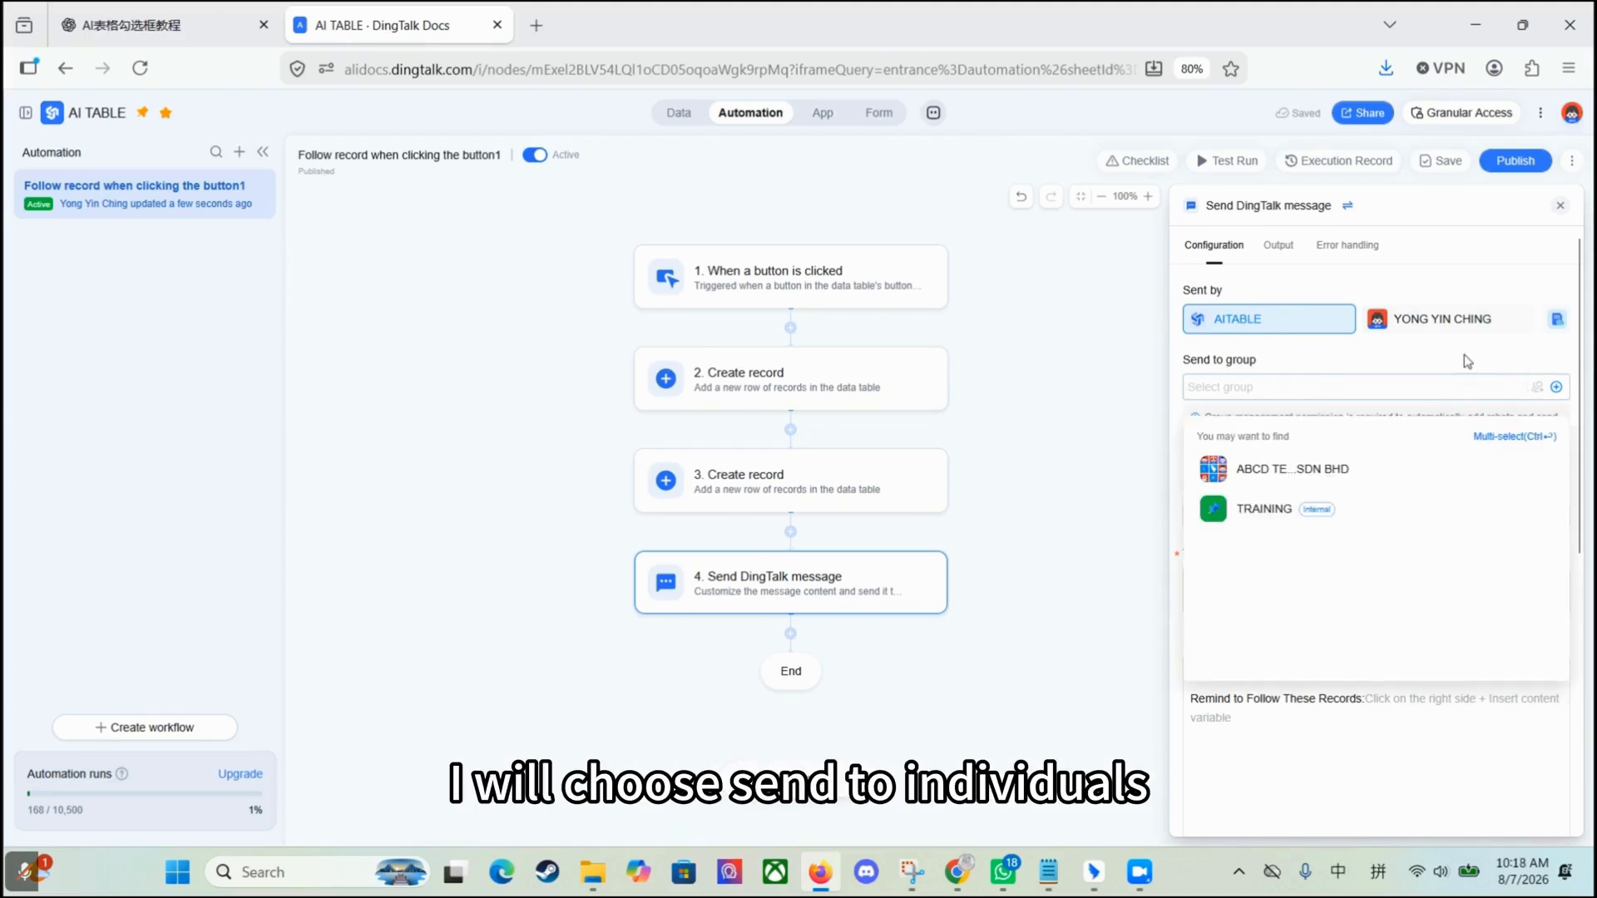
{"action": "left_click", "coordinate": [1335, 514]}
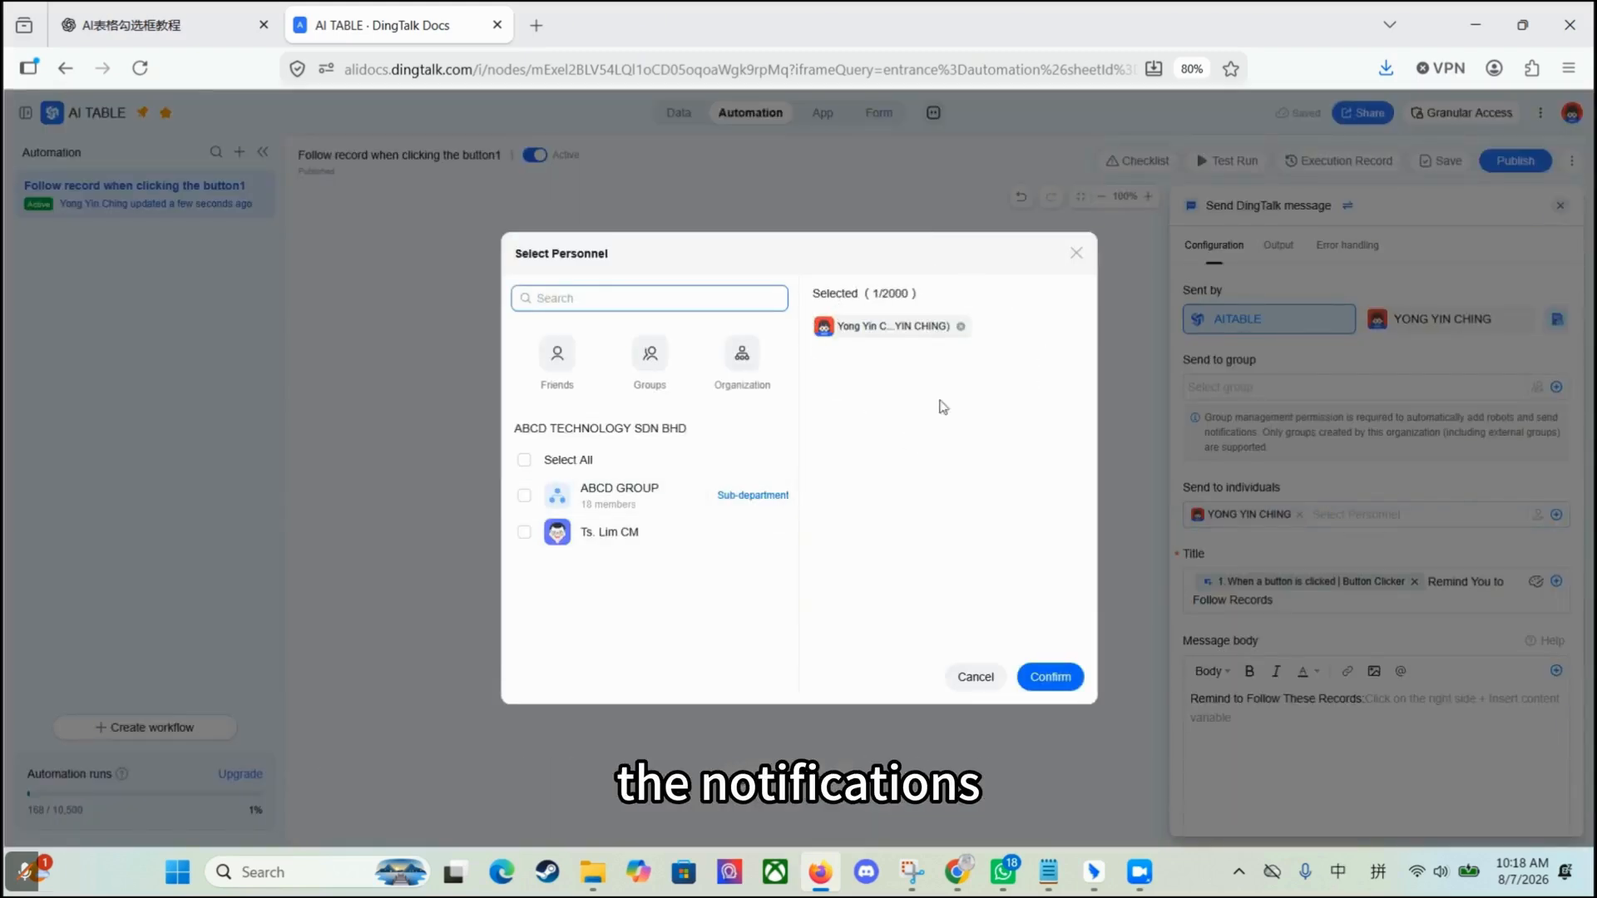
Step: Confirm the selected recipient and set the message title to TASK ACTION REQUIRED
{"action": "left_click", "coordinate": [1050, 676]}
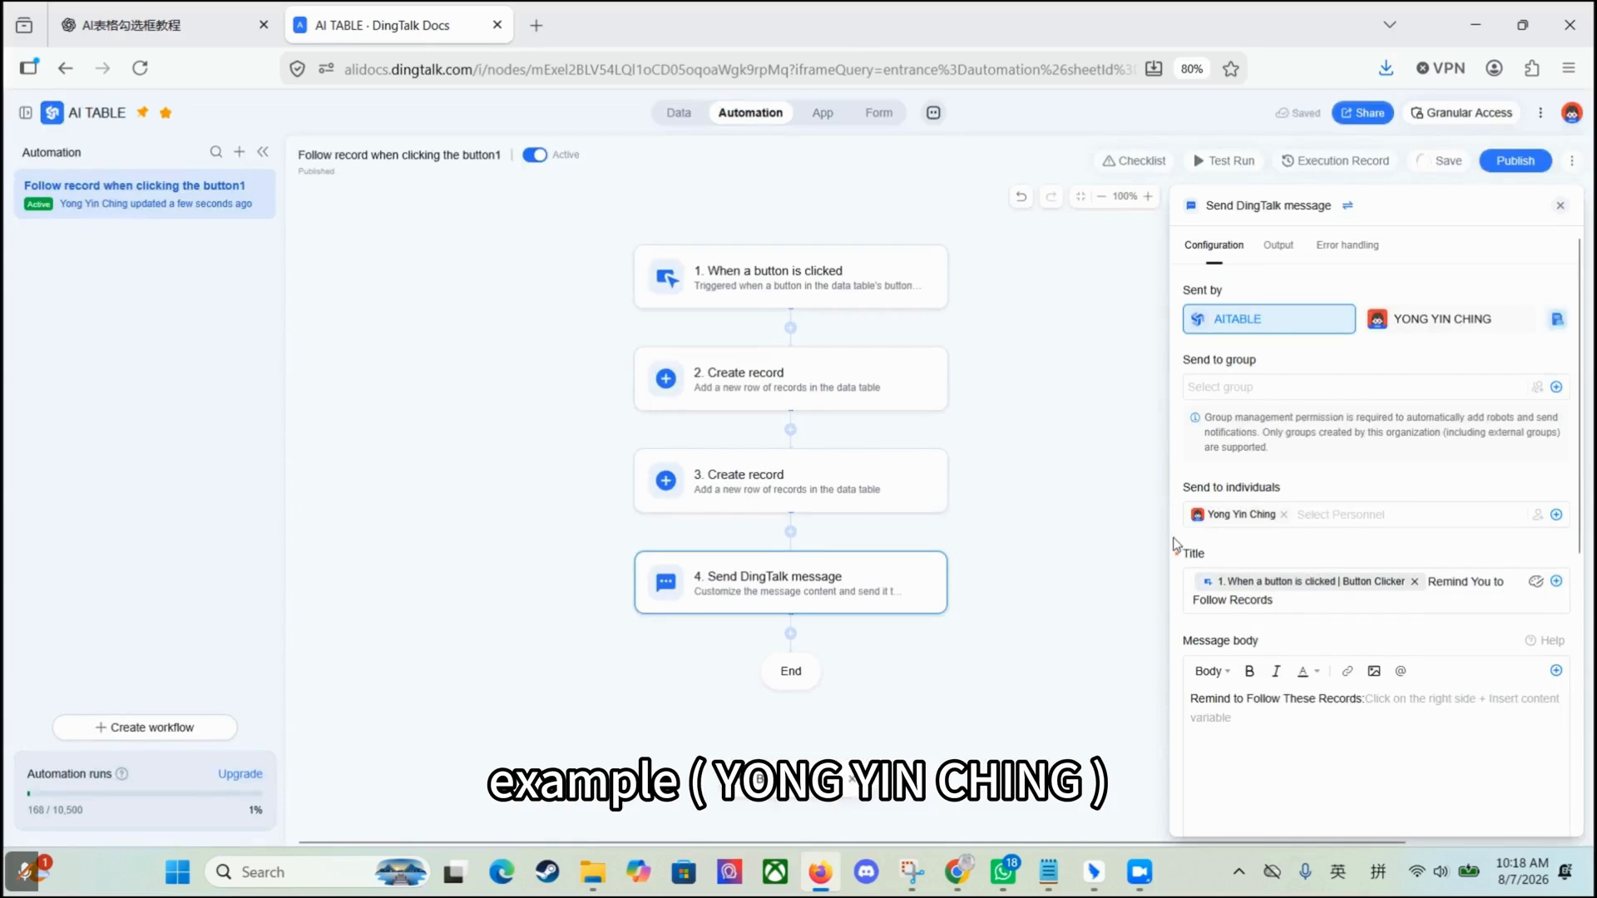
{"action": "scroll", "coordinate": [1221, 321], "scroll_direction": "down", "scroll_amount": 3}
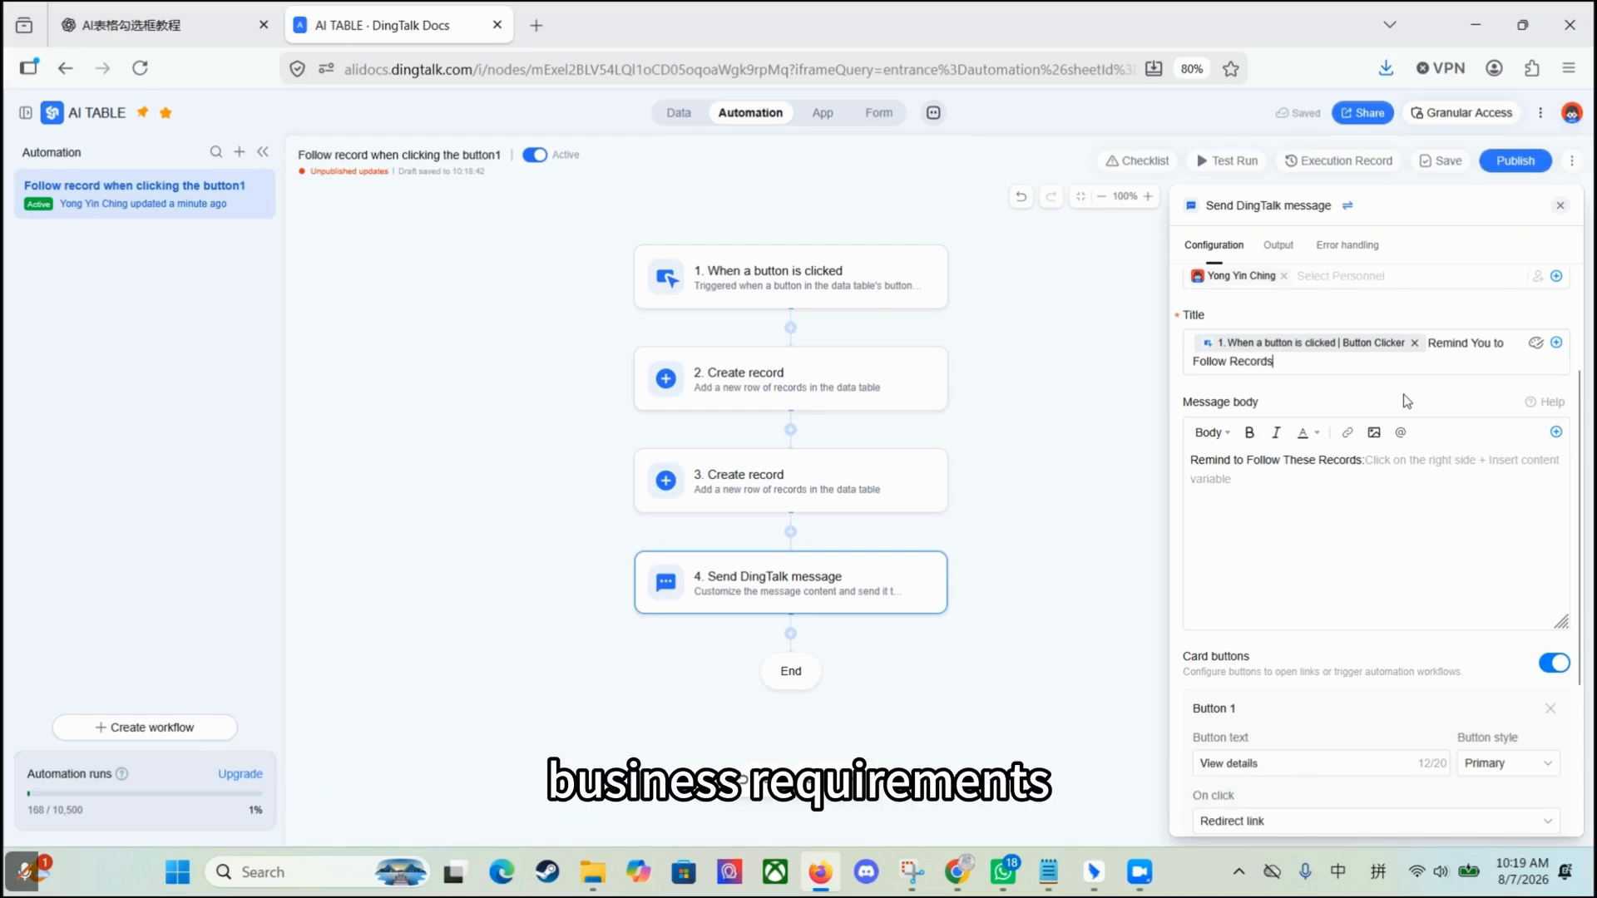
{"action": "key", "text": "ctrl+a"}
{"action": "type", "text": "TASK ACTION REQUIRED"}
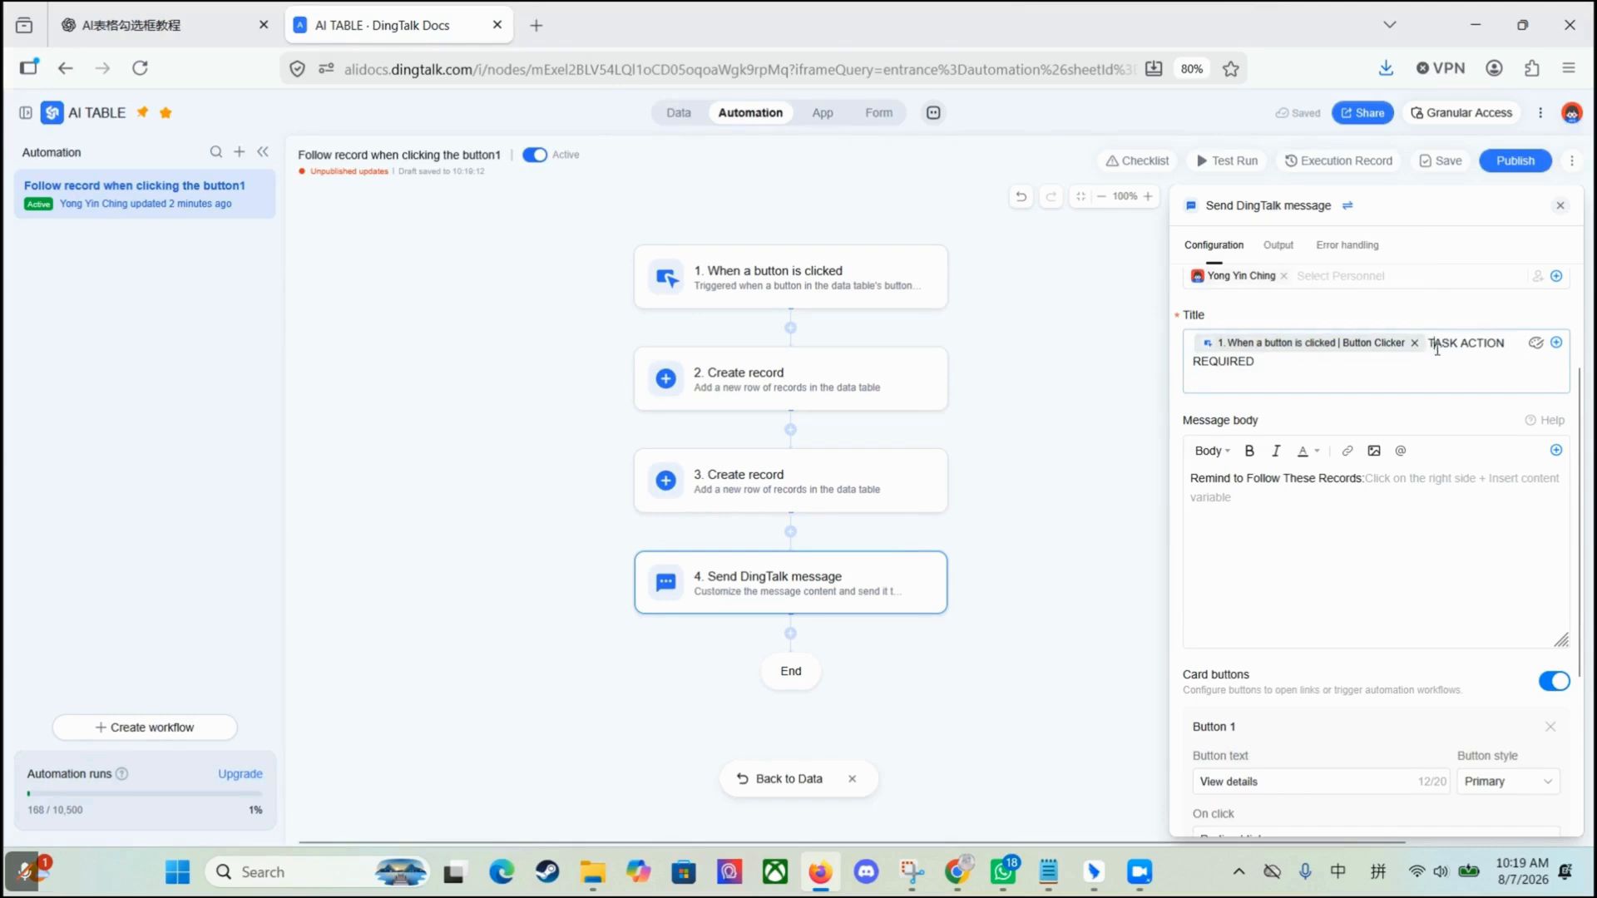
Step: Replace the message body with the two-line text asking recipients to click CONTINUE PROCESS
{"action": "left_click", "coordinate": [1250, 494]}
{"action": "key", "text": "ctrl+a"}
{"action": "type", "text": "A task requires your action.  Please click \"CONTINUE PROCESS\" to execute the workflow."}
{"action": "left_click", "coordinate": [1250, 494]}
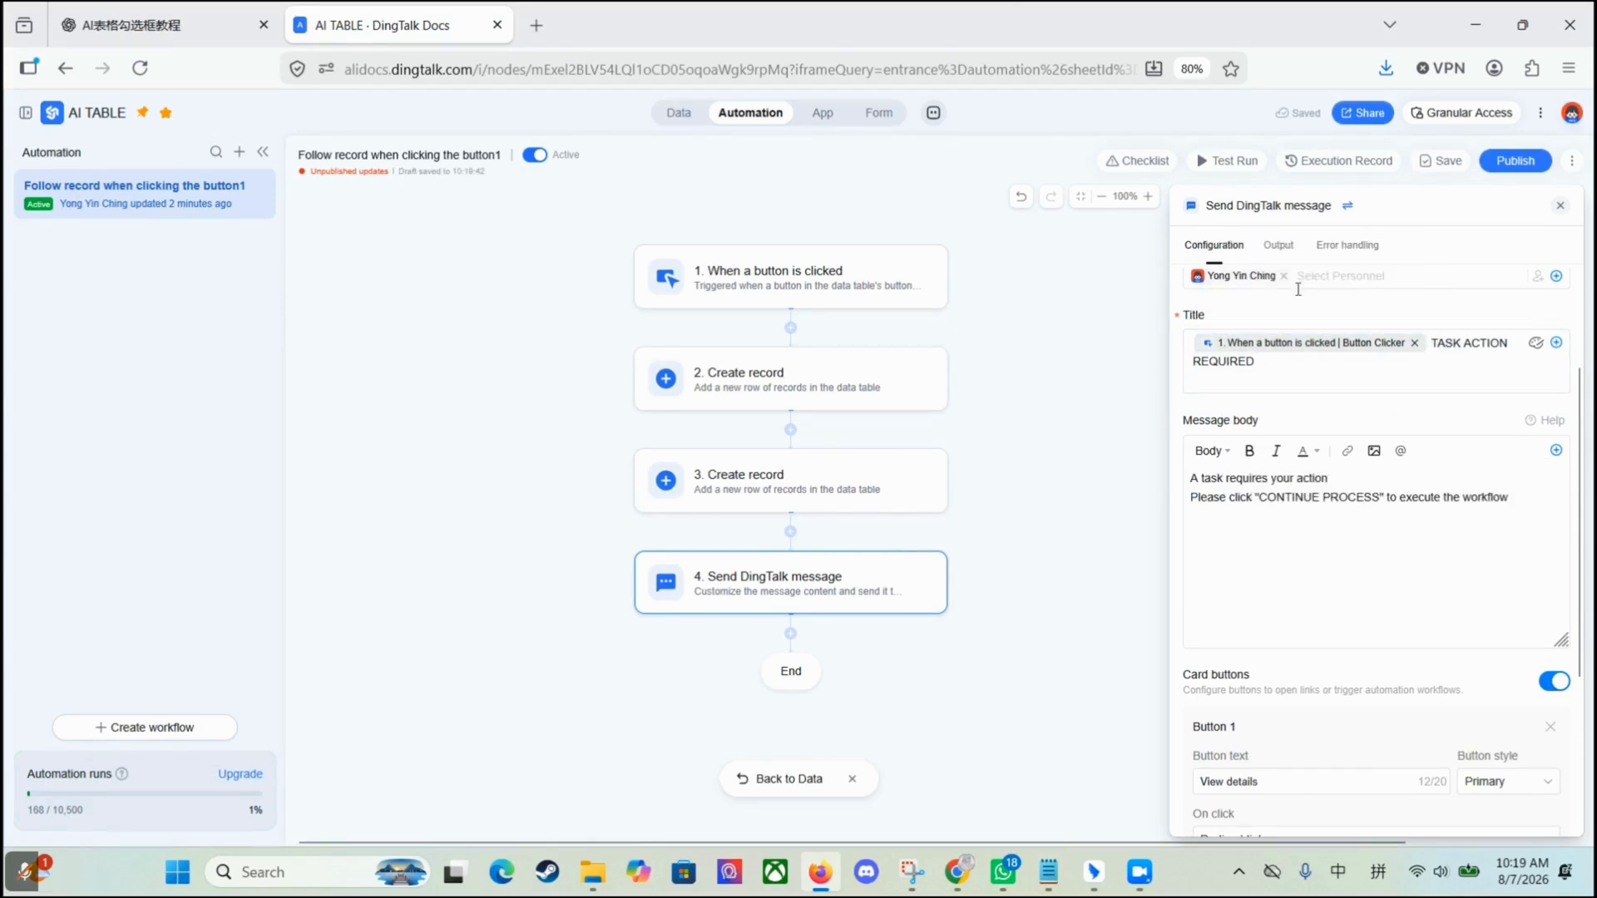
{"action": "scroll", "coordinate": [1425, 783], "scroll_direction": "down", "scroll_amount": 3}
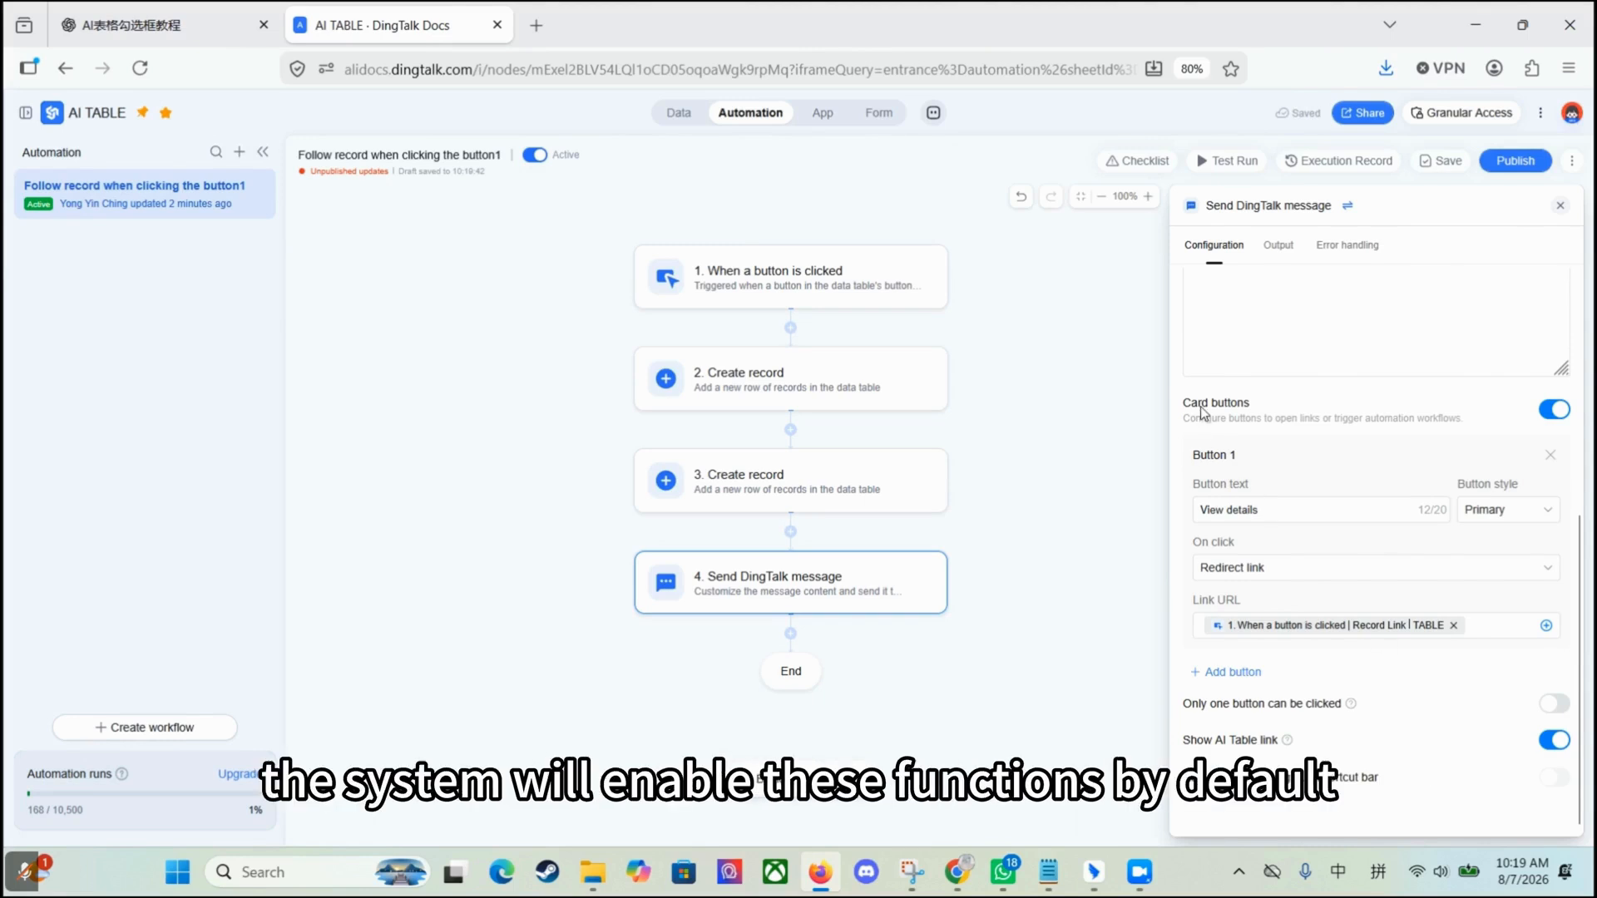
Step: Change the card button text from View details to CONTINUE PROCESS, keeping the Primary style
{"action": "key", "text": "shift"}
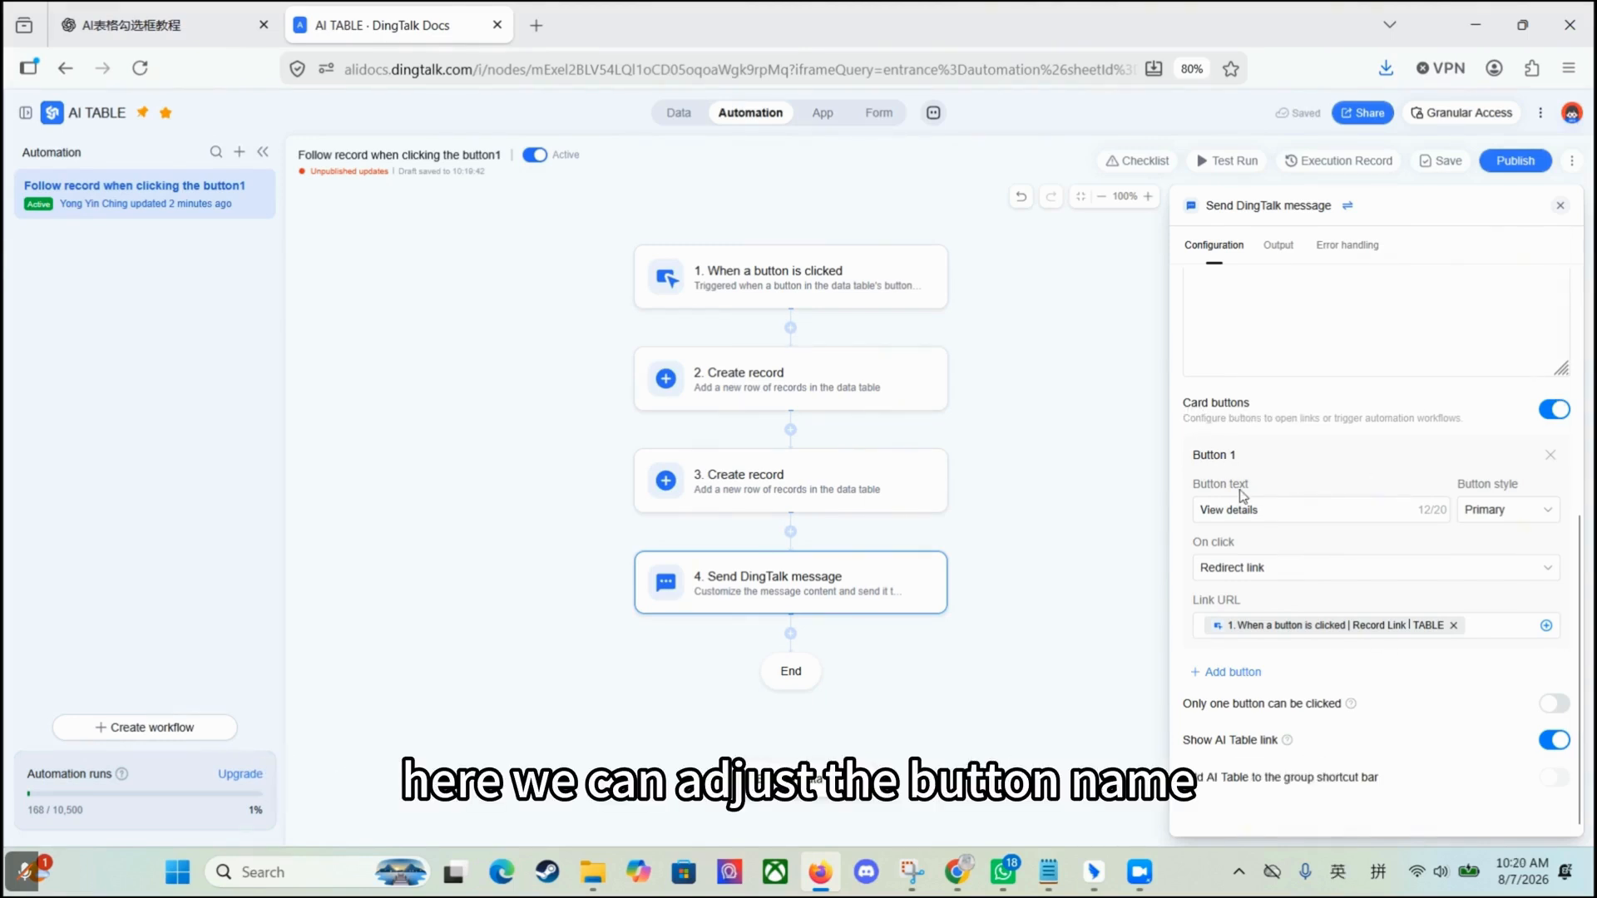
{"action": "left_click_drag", "start_coordinate": [1285, 509], "coordinate": [1162, 519]}
{"action": "key", "text": "shift"}
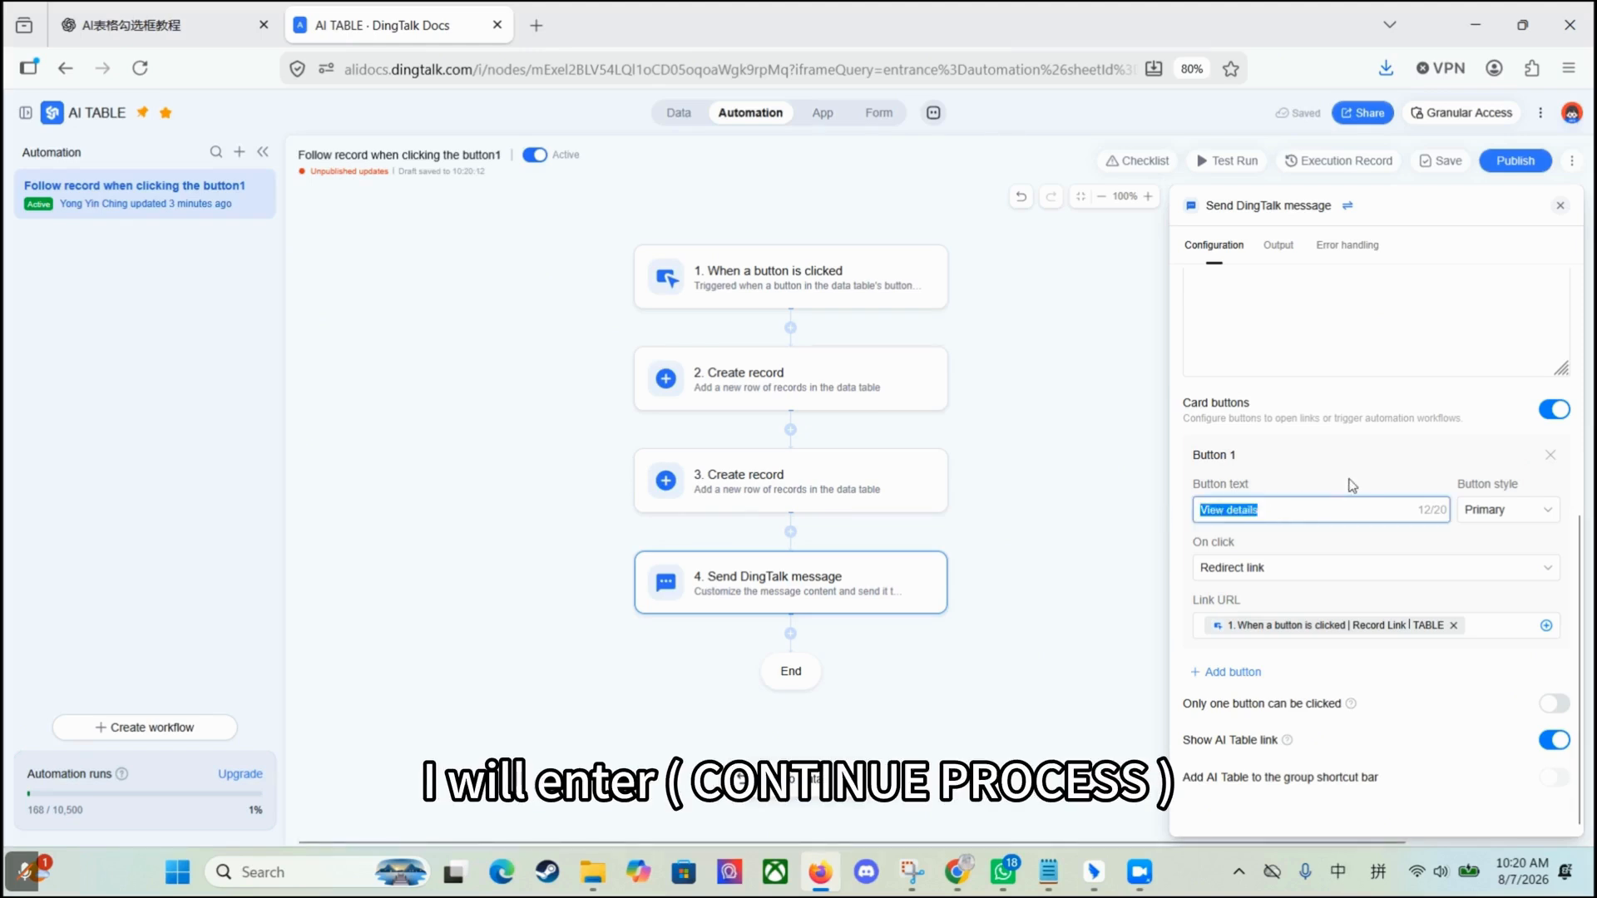
{"action": "type", "text": "CONTINUE PROCESS"}
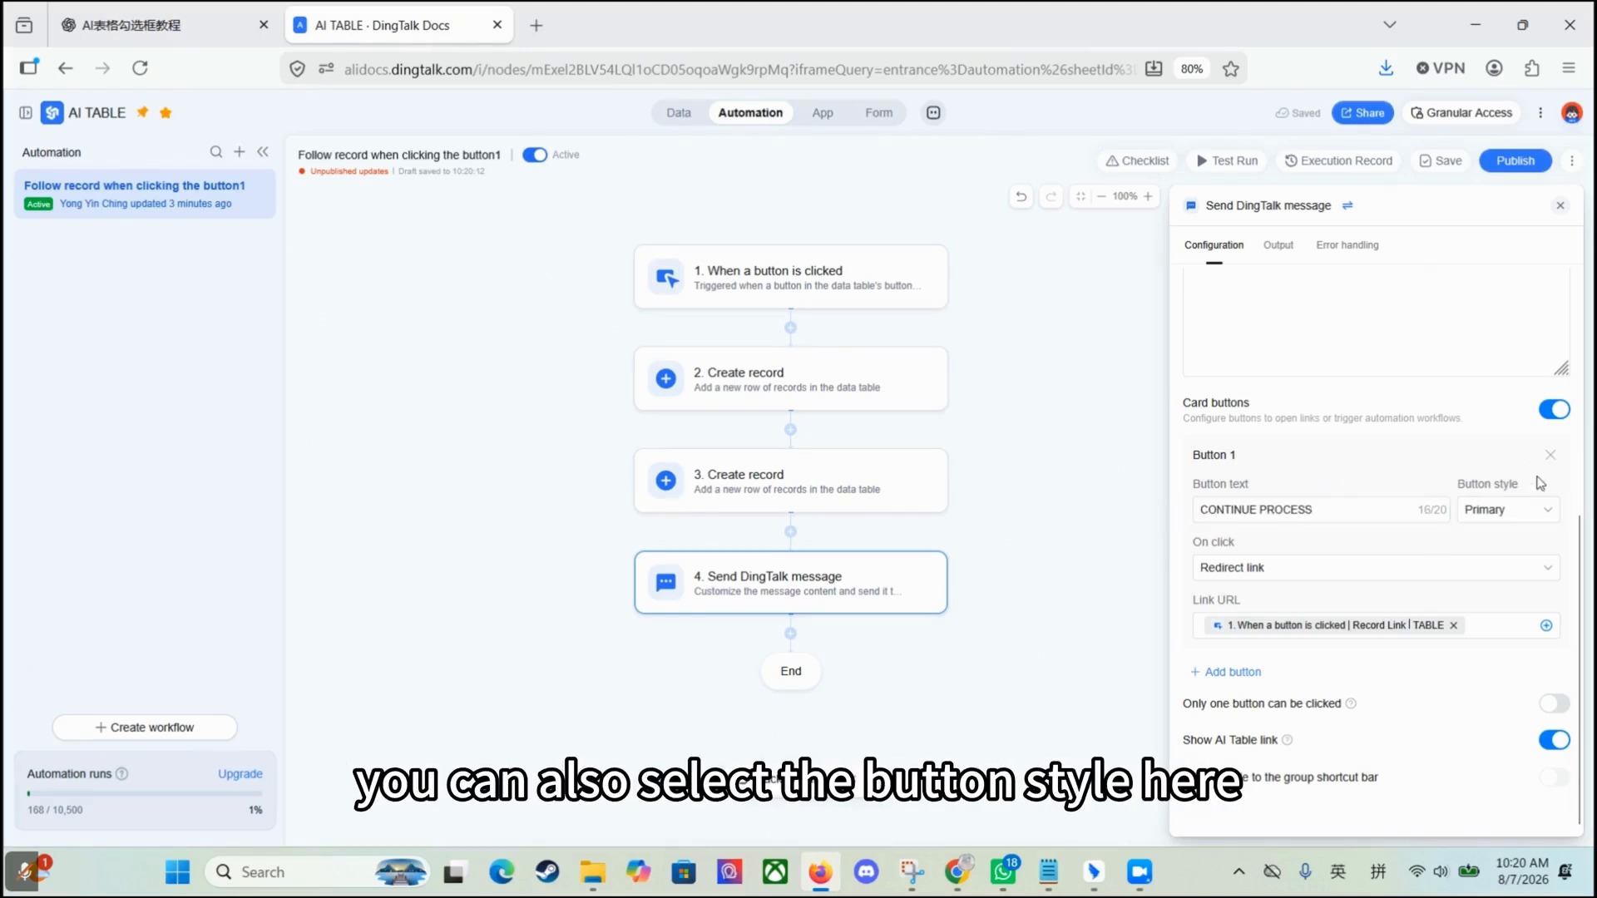
{"action": "left_click", "coordinate": [1523, 522]}
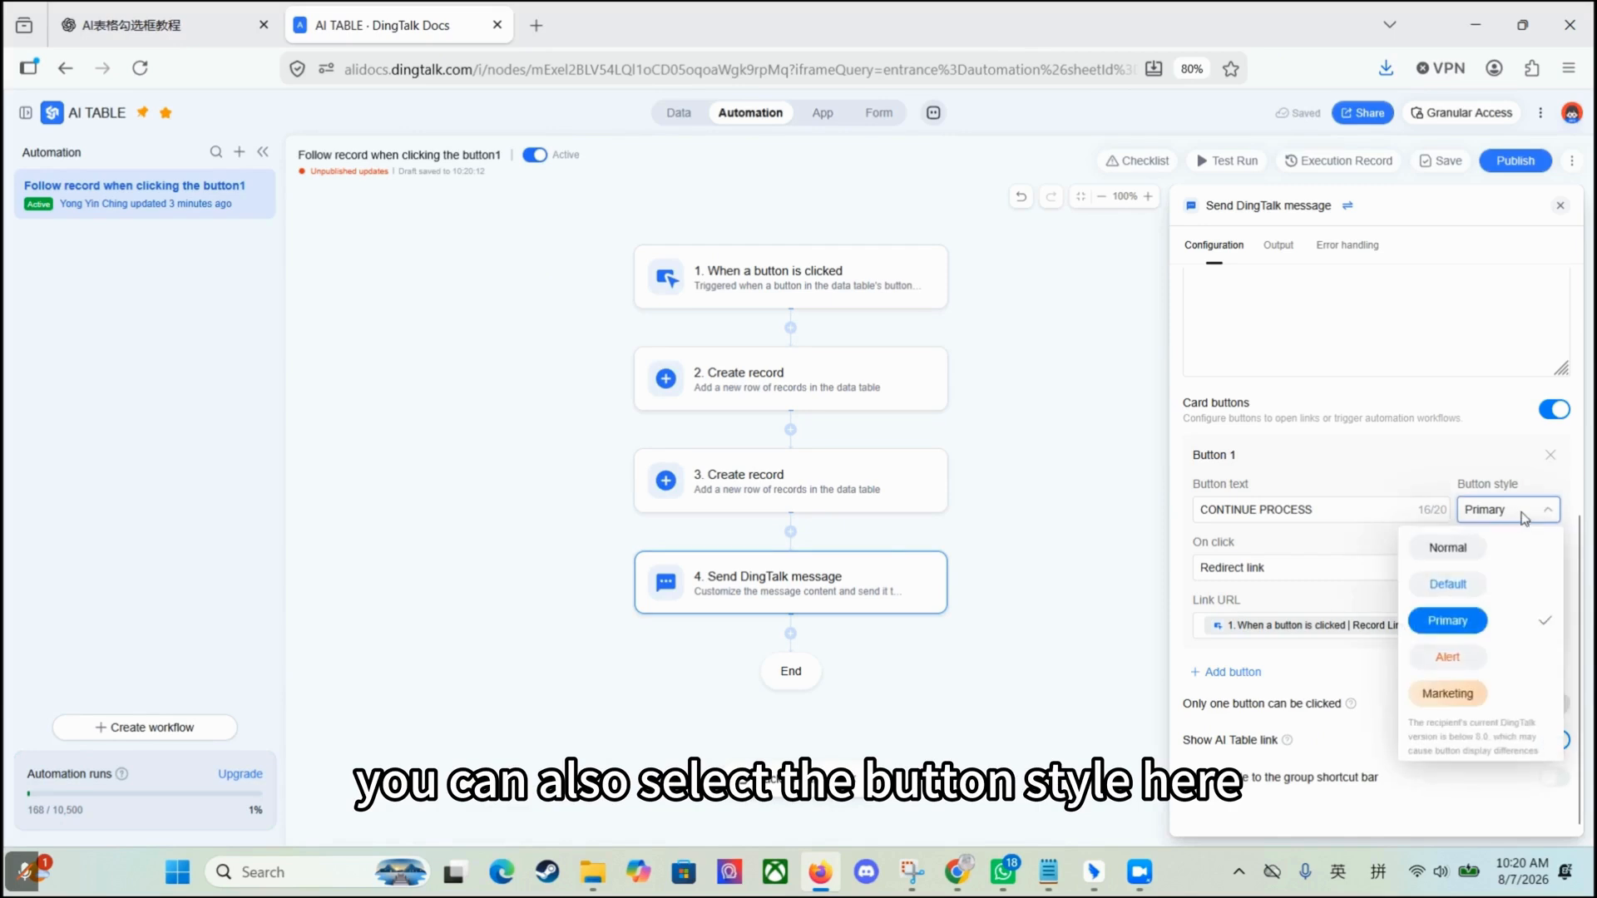
{"action": "left_click", "coordinate": [1439, 620]}
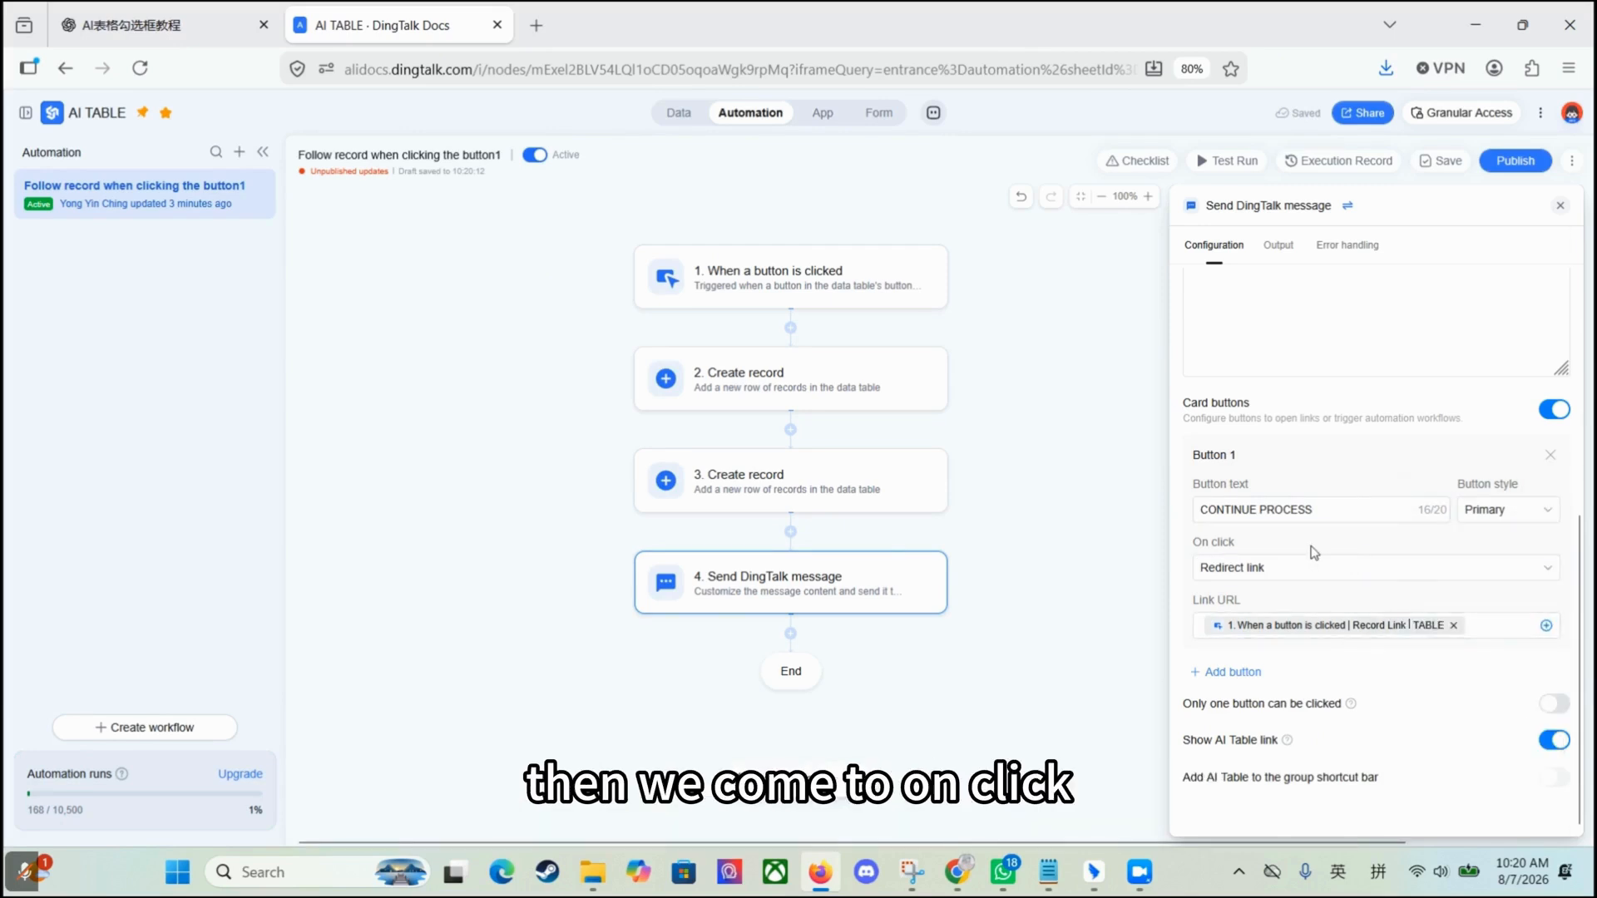
{"action": "left_click", "coordinate": [1300, 571]}
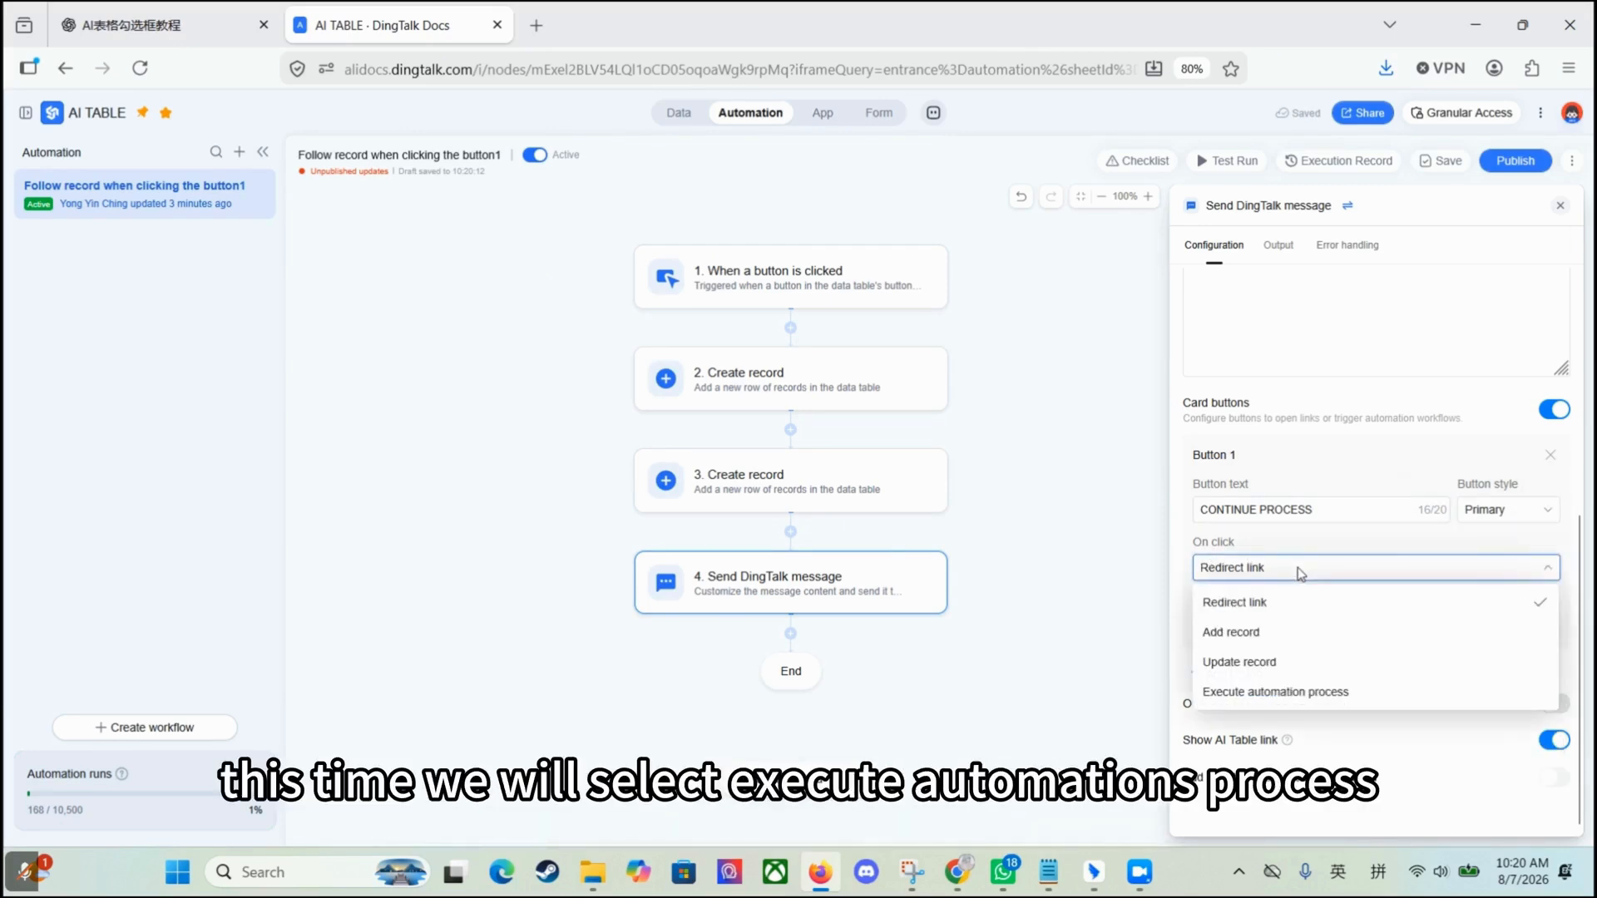
Step: Make the button execute the Follow record when clicking the button1 automation, then disable it showing COMPLETED
{"action": "left_click", "coordinate": [1376, 694]}
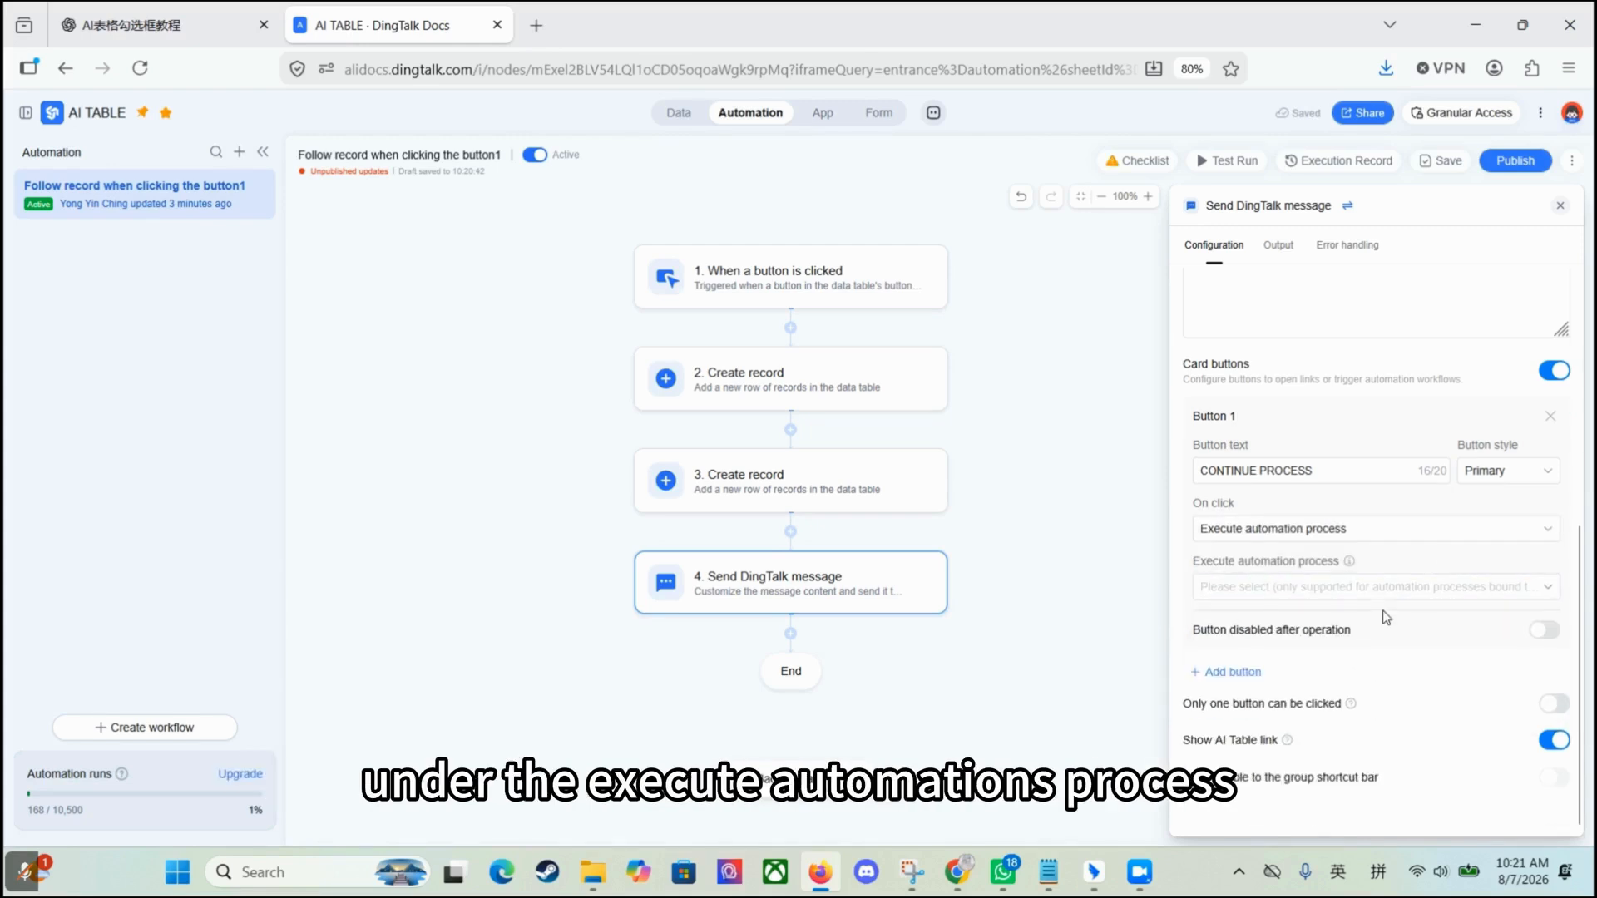
{"action": "left_click", "coordinate": [1346, 592]}
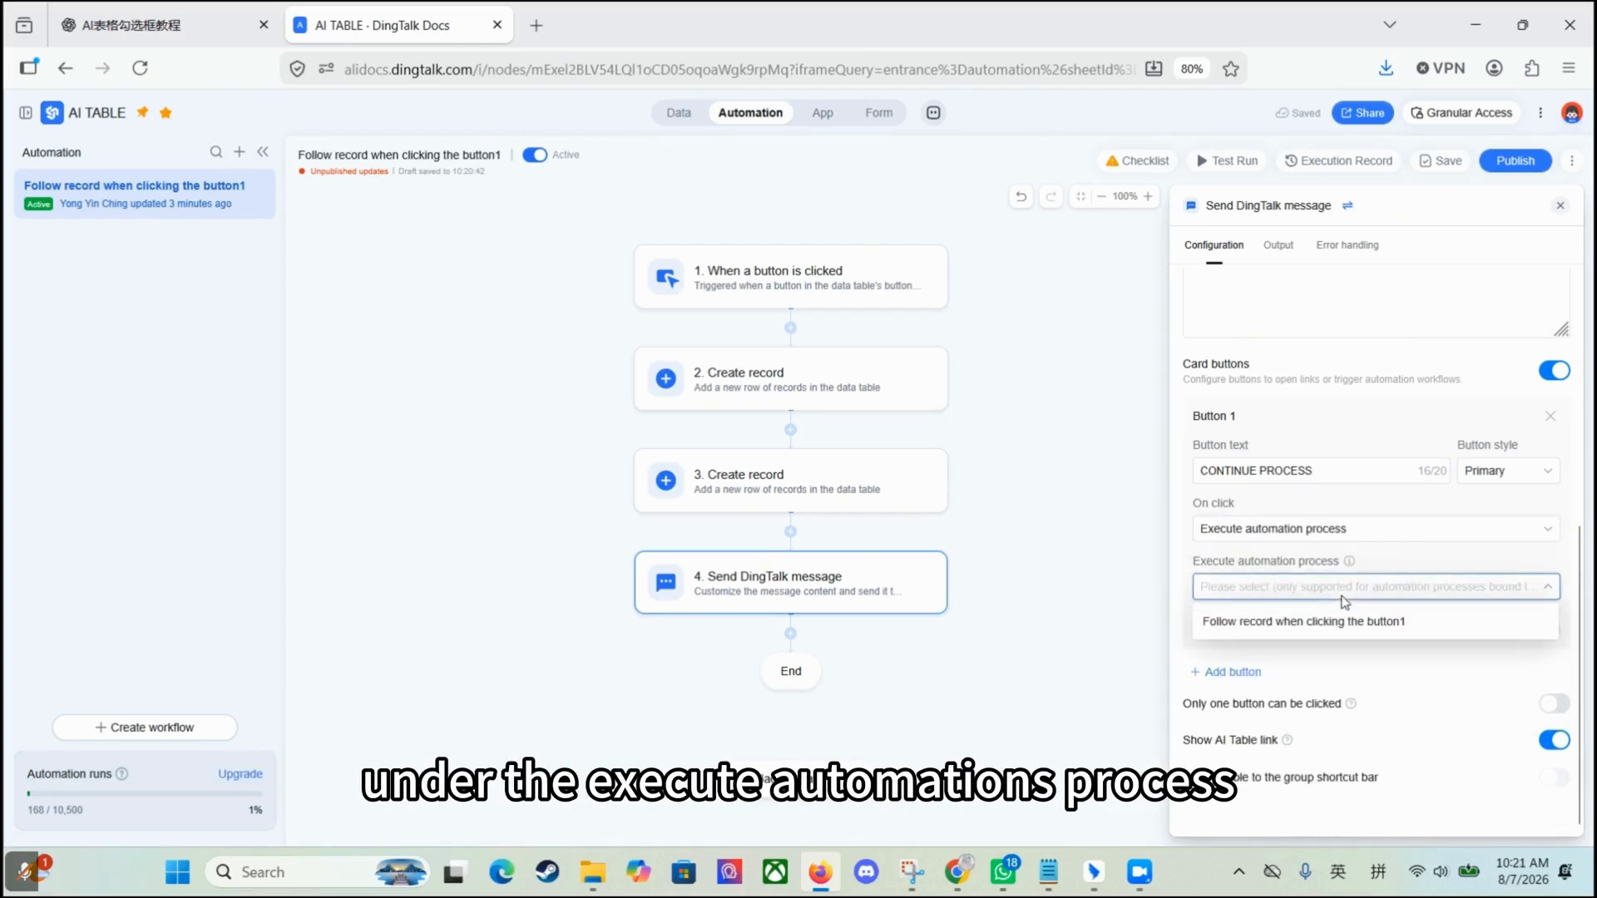
{"action": "left_click", "coordinate": [1276, 624]}
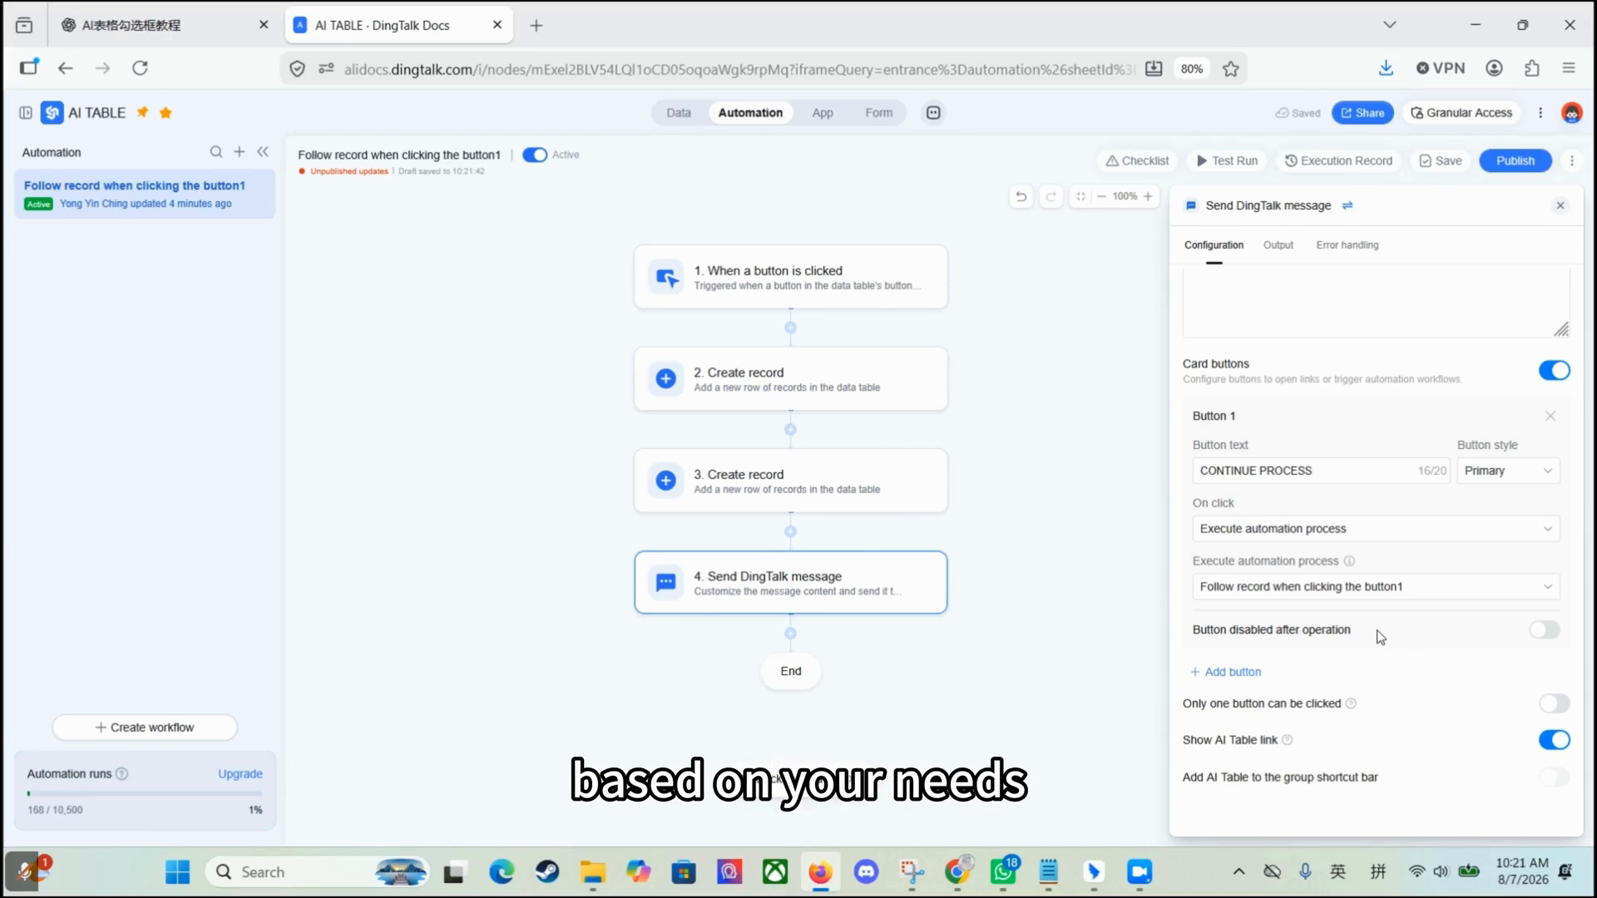
{"action": "left_click", "coordinate": [1544, 630]}
{"action": "scroll", "coordinate": [1381, 632], "scroll_direction": "down", "scroll_amount": 1}
{"action": "left_click", "coordinate": [1250, 632]}
{"action": "type", "text": "COMPLETED"}
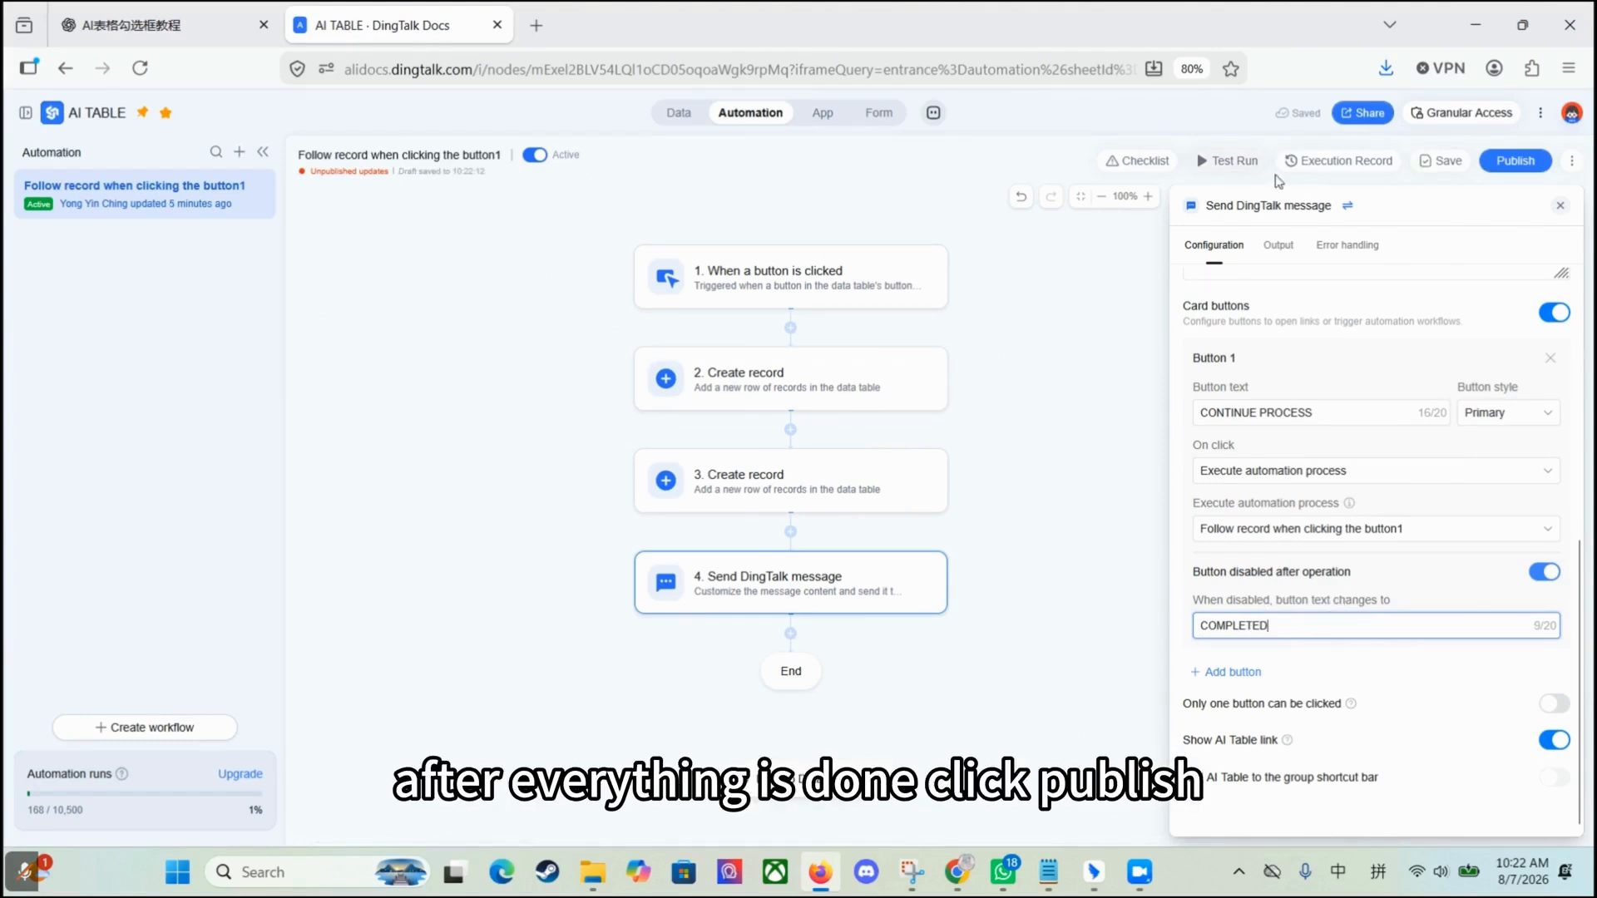
Step: Publish the workflow and test-run it by sending the card for a record
{"action": "left_click", "coordinate": [1516, 160]}
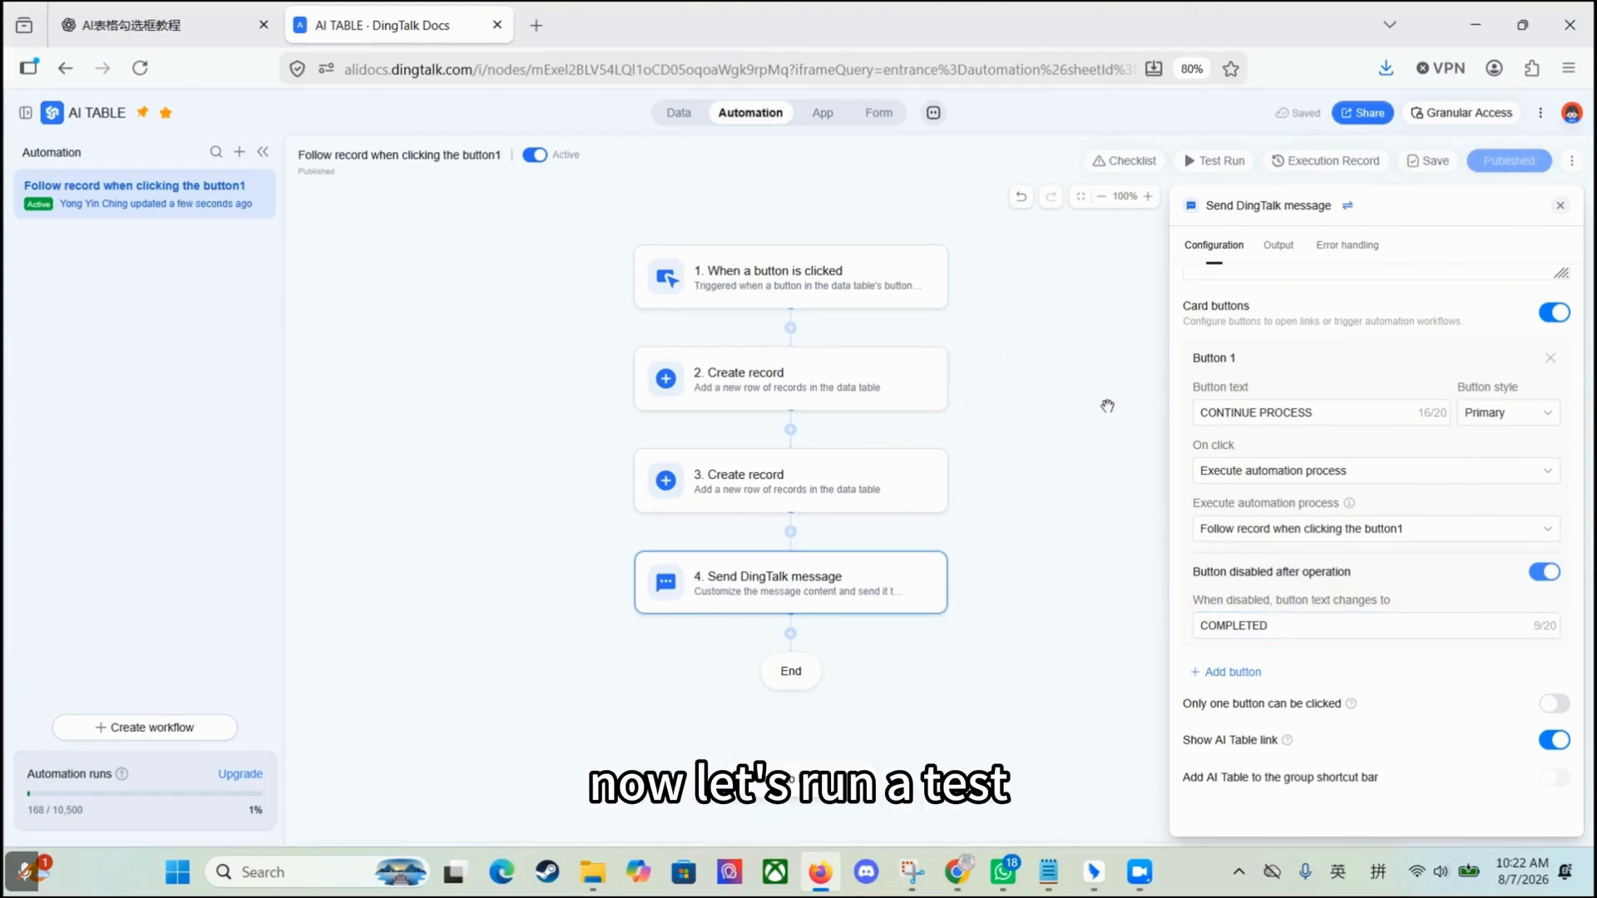
{"action": "left_click", "coordinate": [1216, 160]}
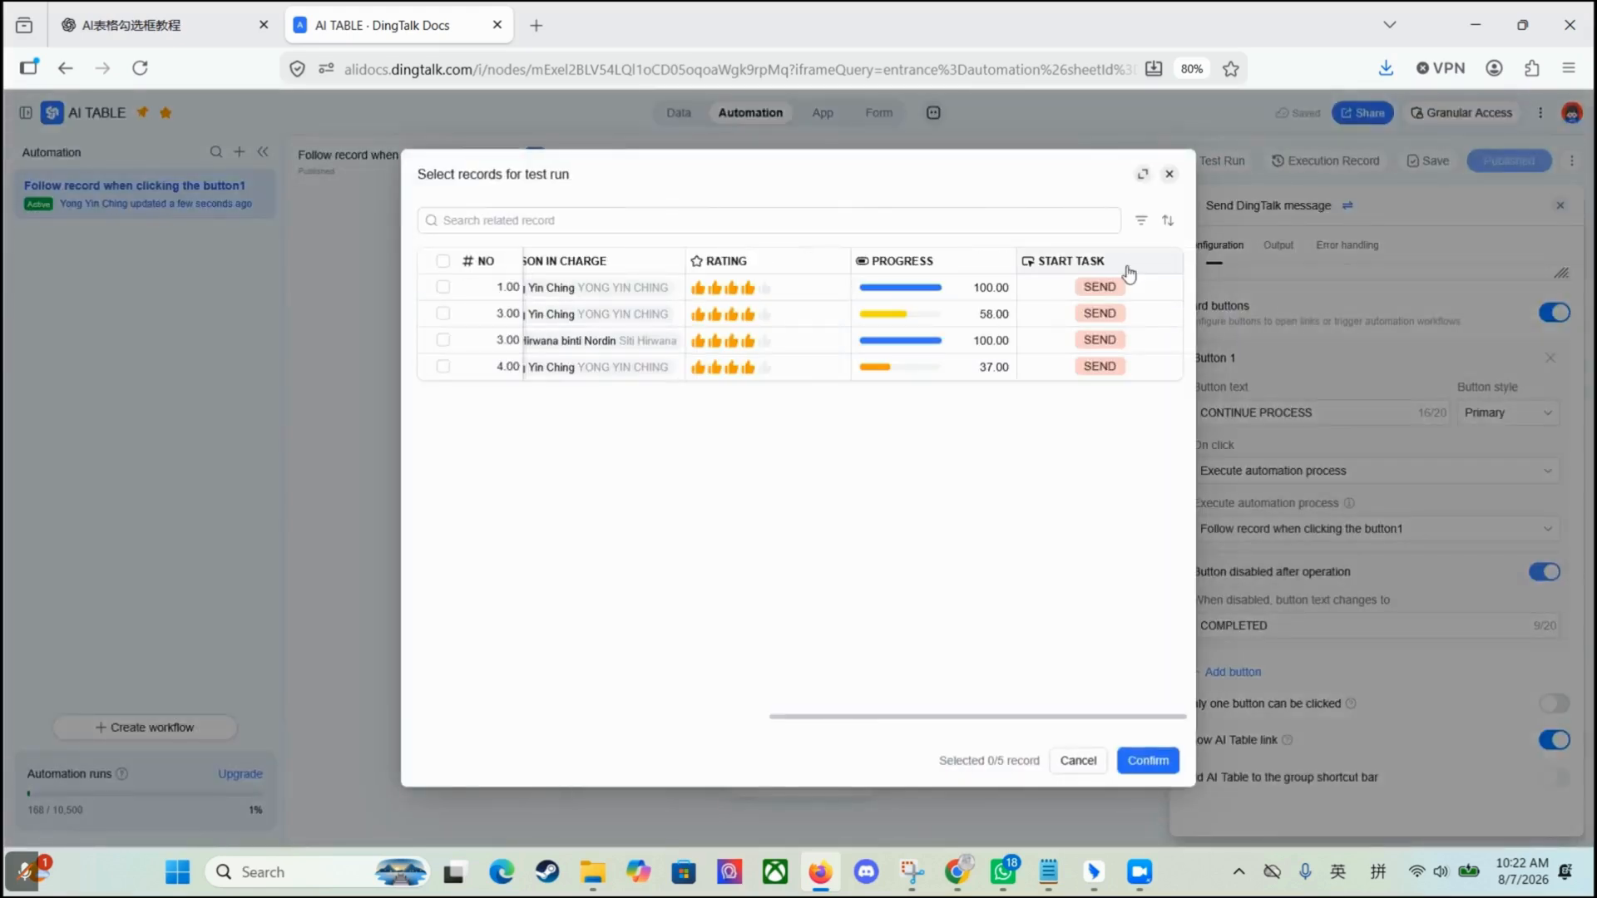
{"action": "left_click", "coordinate": [1099, 286]}
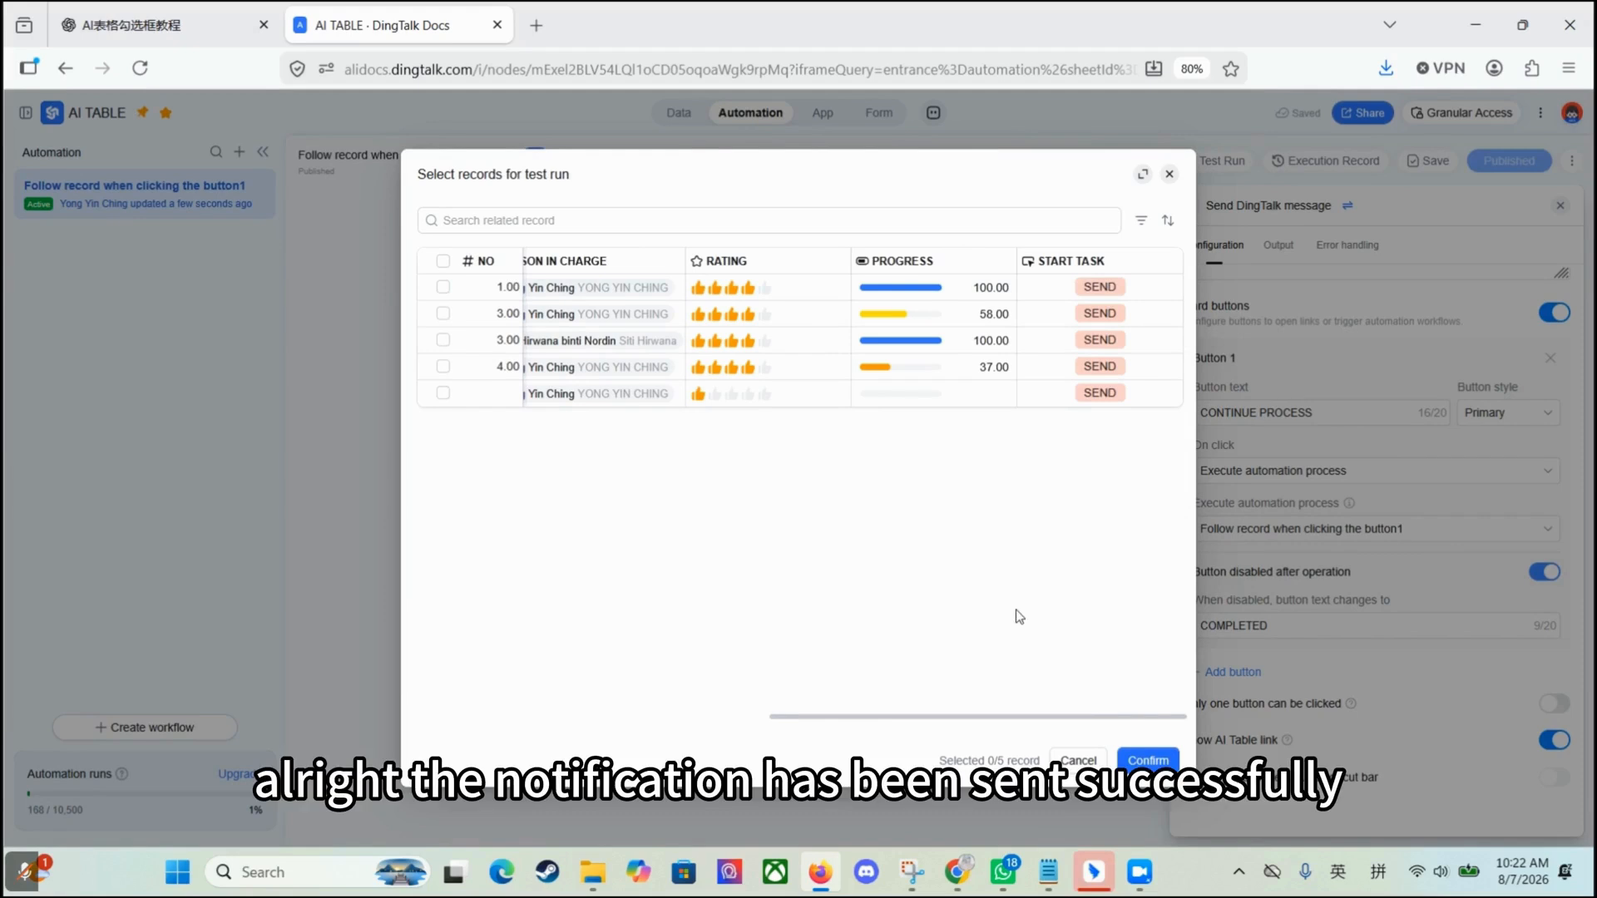
{"action": "mouse_move", "coordinate": [1092, 879]}
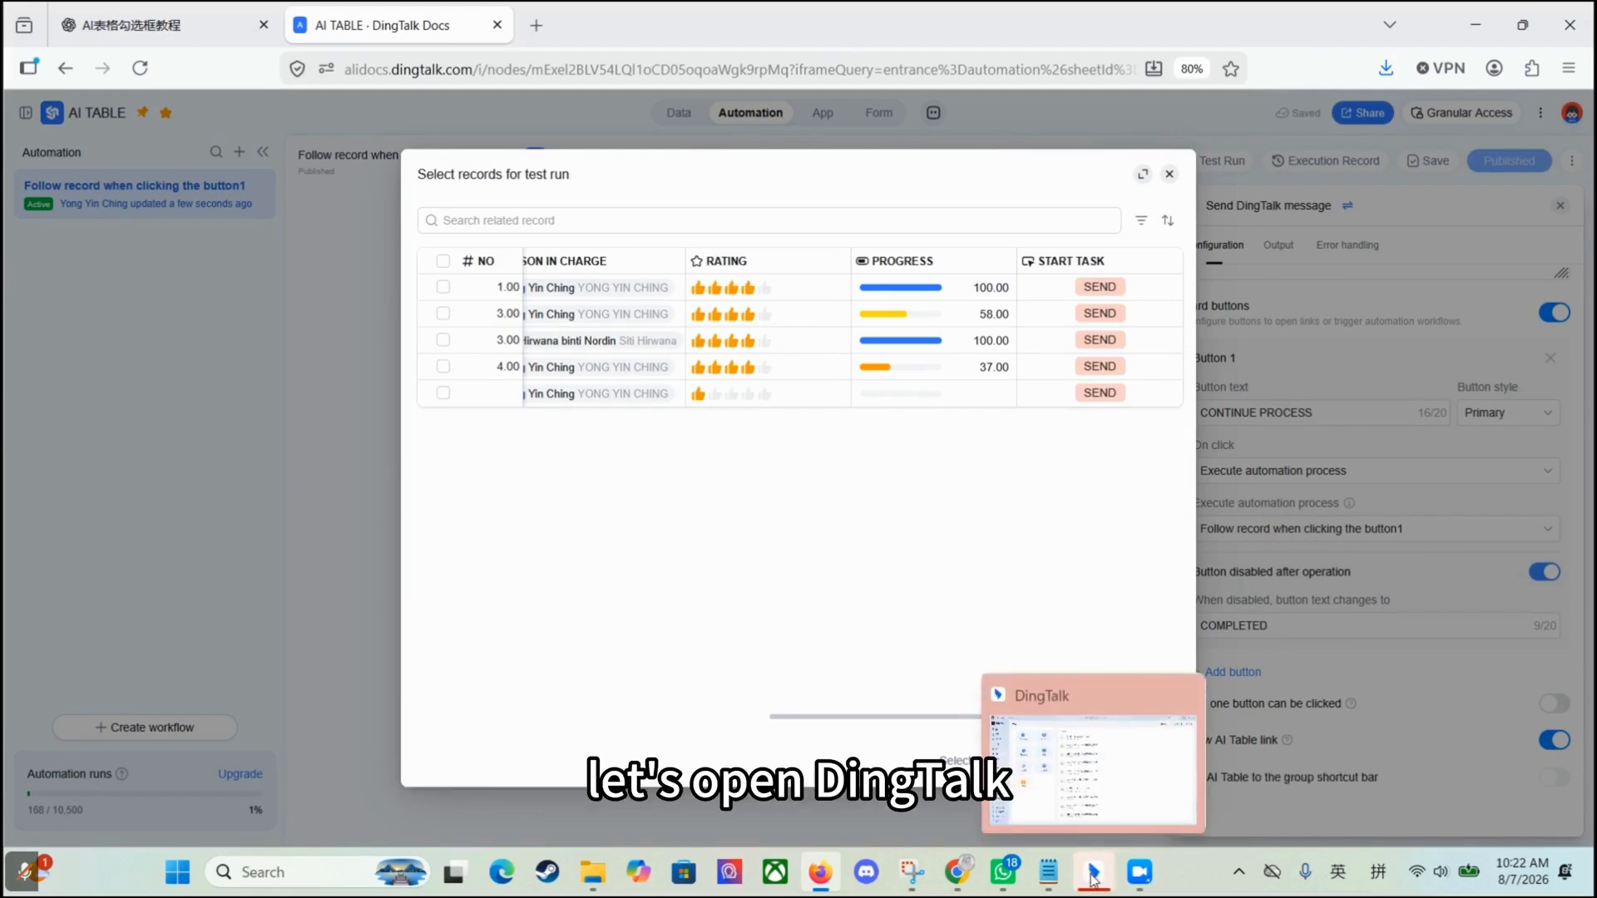
Step: In DingTalk's AI表格 chat, run CONTINUE PROCESS on the newest task card so it reads COMPLETED
{"action": "left_click", "coordinate": [1092, 879]}
{"action": "left_click", "coordinate": [282, 242]}
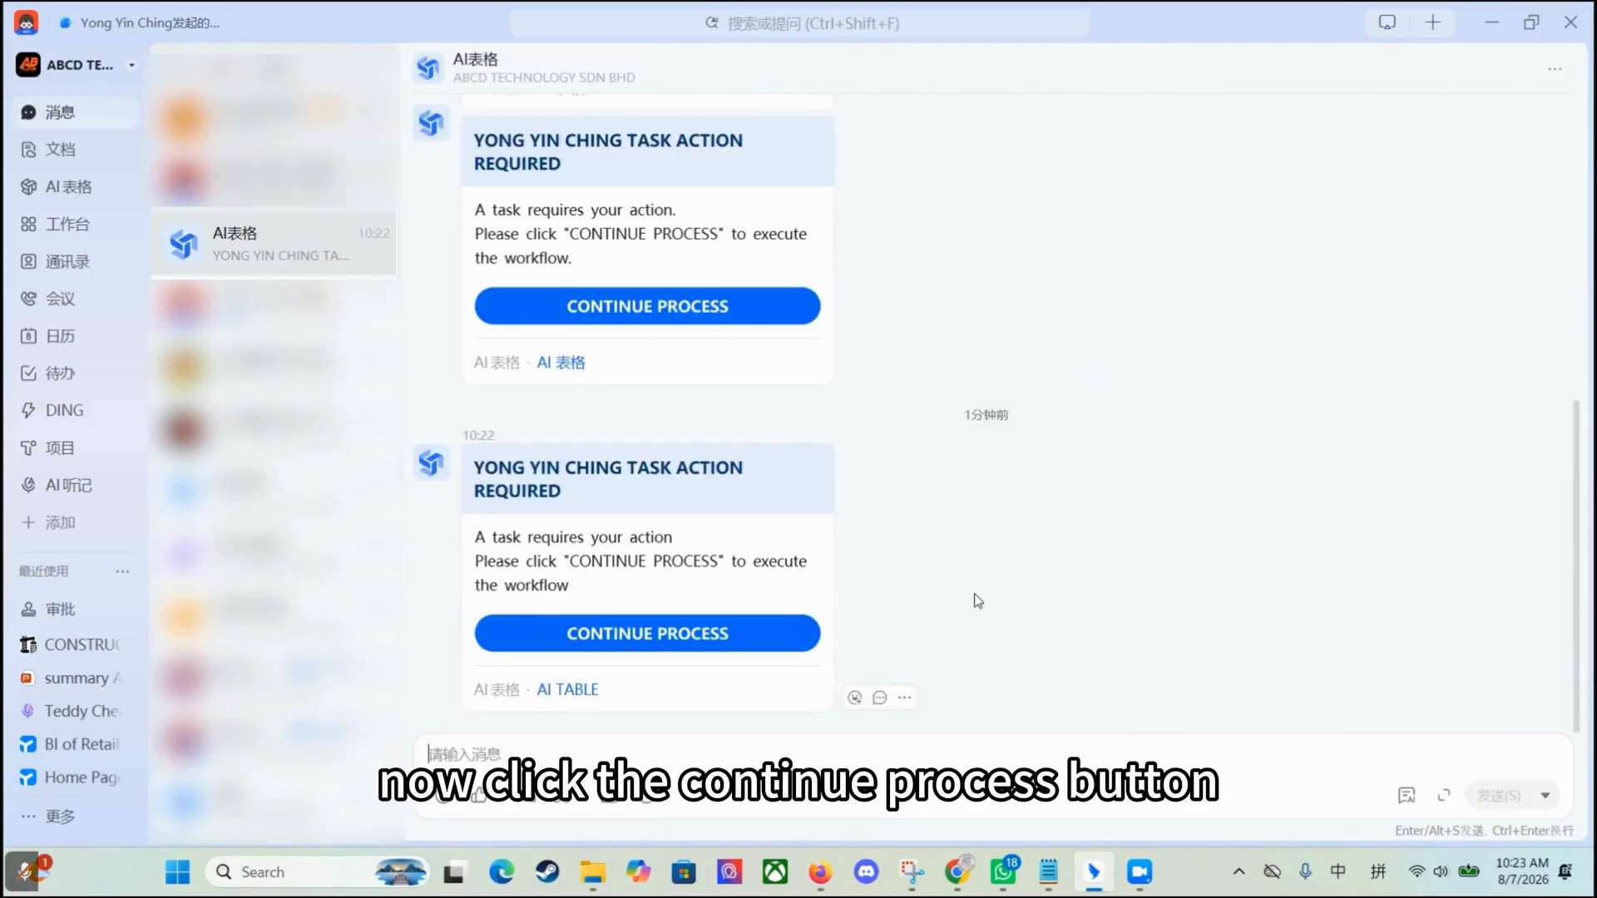
{"action": "left_click", "coordinate": [730, 639]}
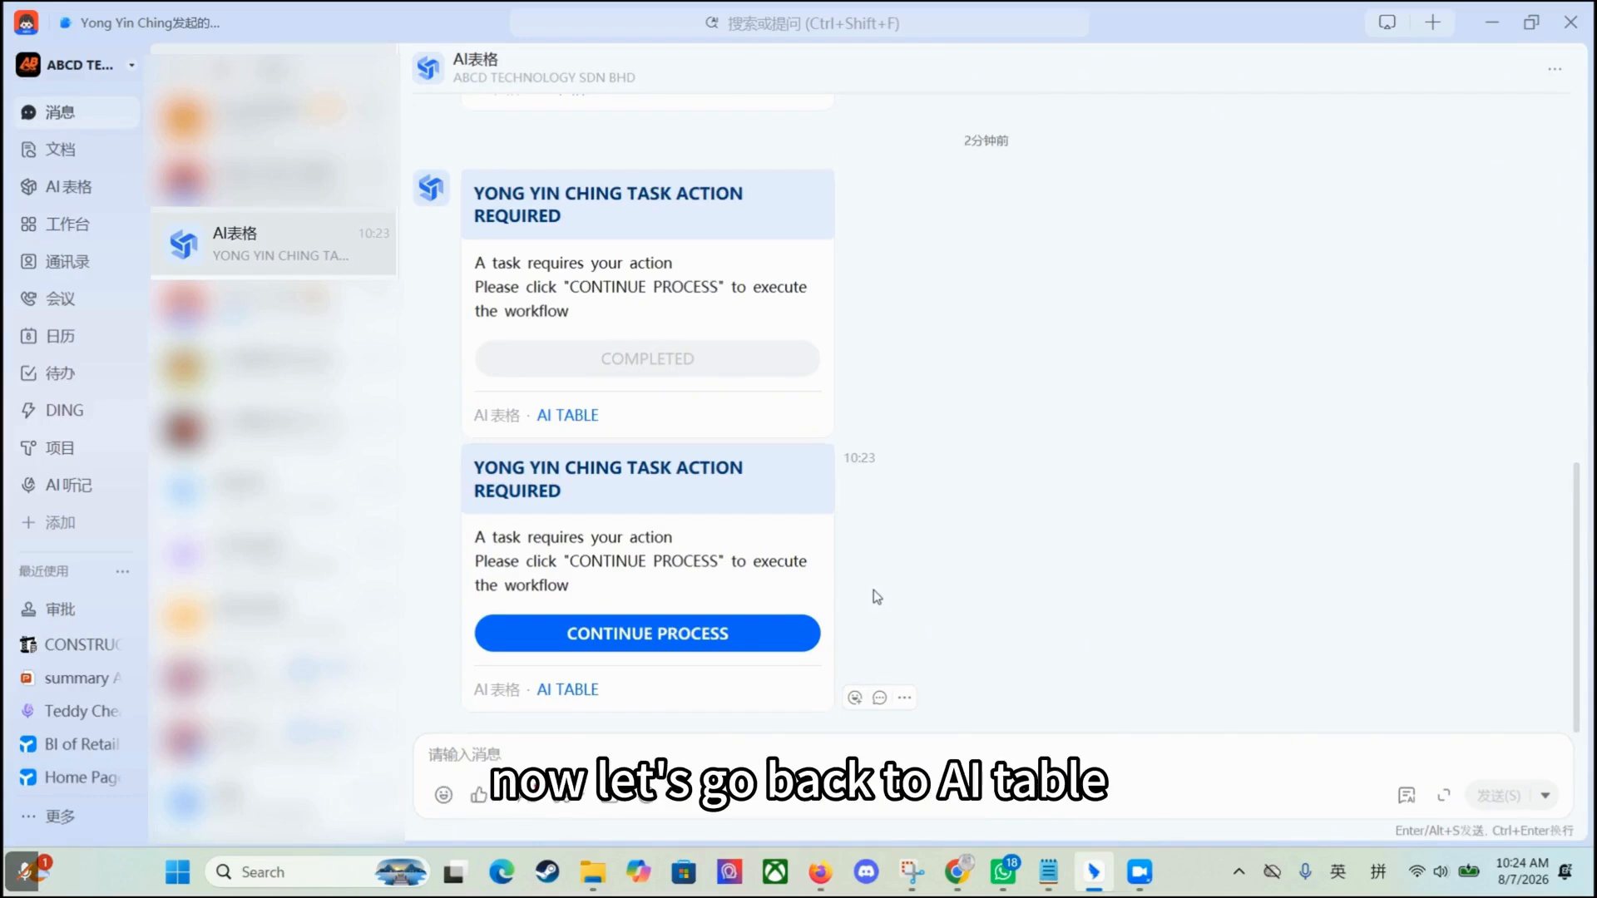
Step: Check the new REVIEW and TABLE records, then continue the second card to add ITEM A (2026-07-08, rating 1)
{"action": "left_click", "coordinate": [559, 424]}
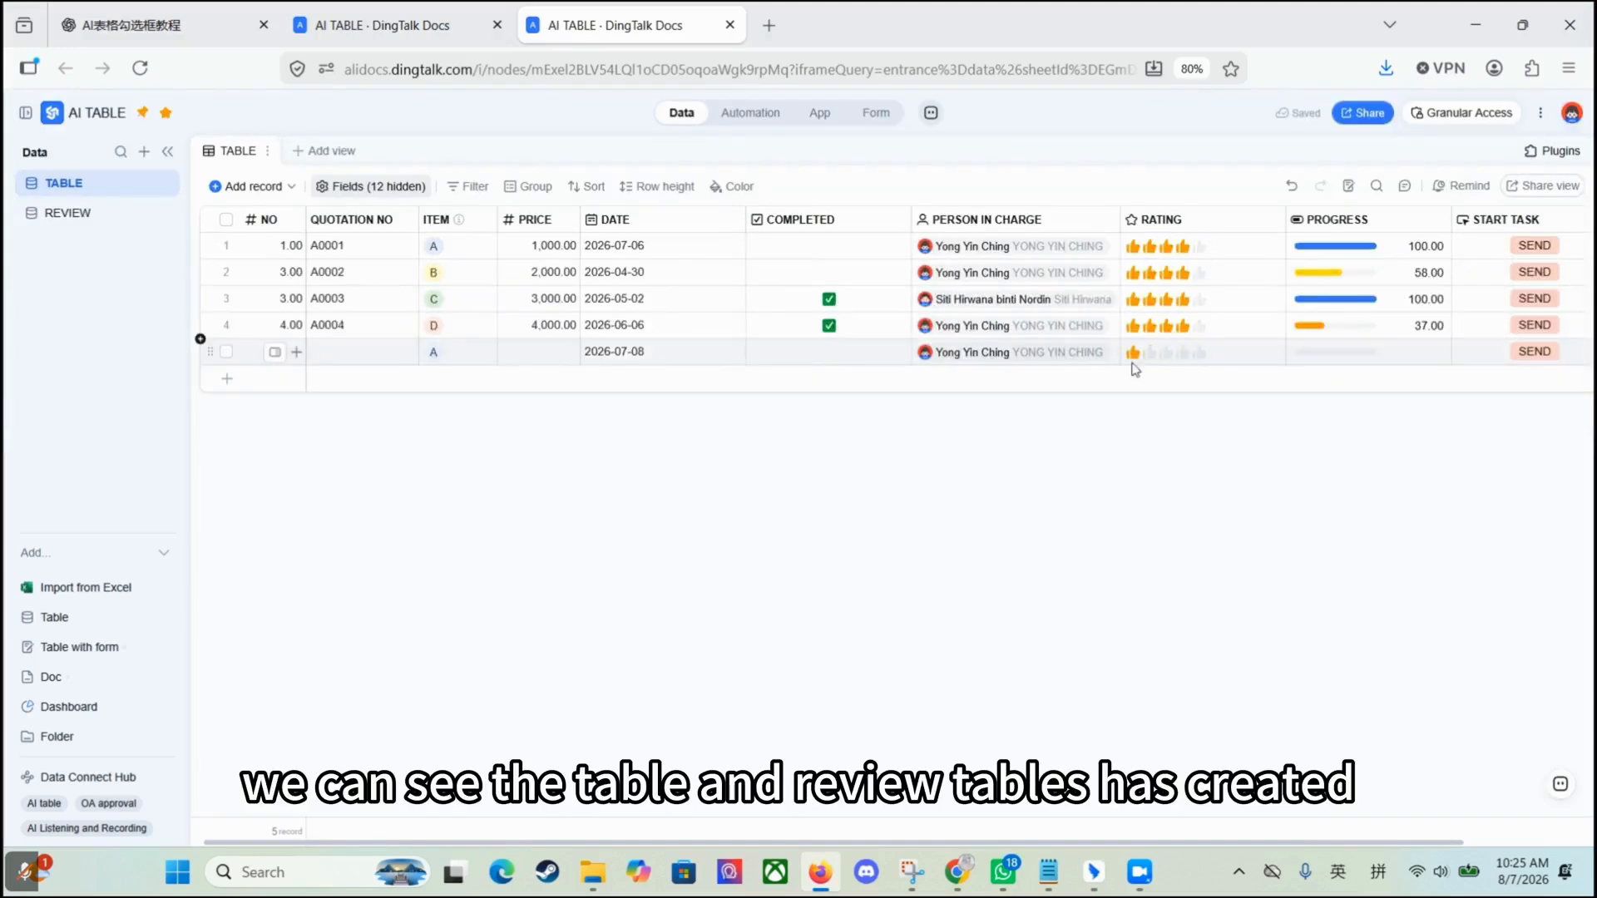
{"action": "left_click", "coordinate": [63, 213]}
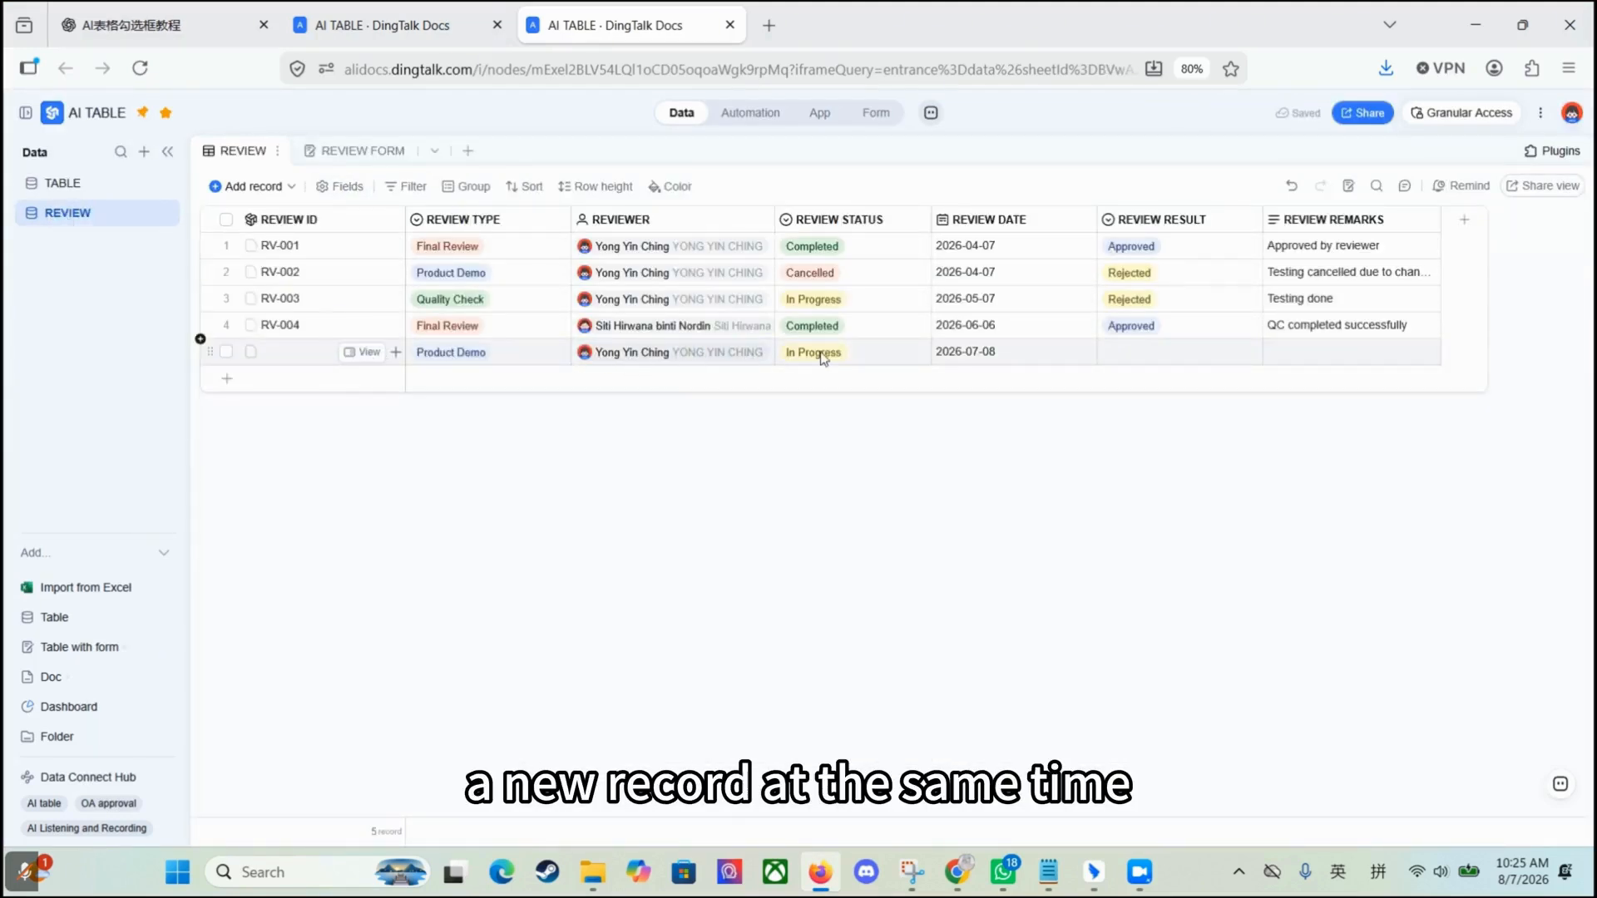
{"action": "left_click", "coordinate": [63, 183]}
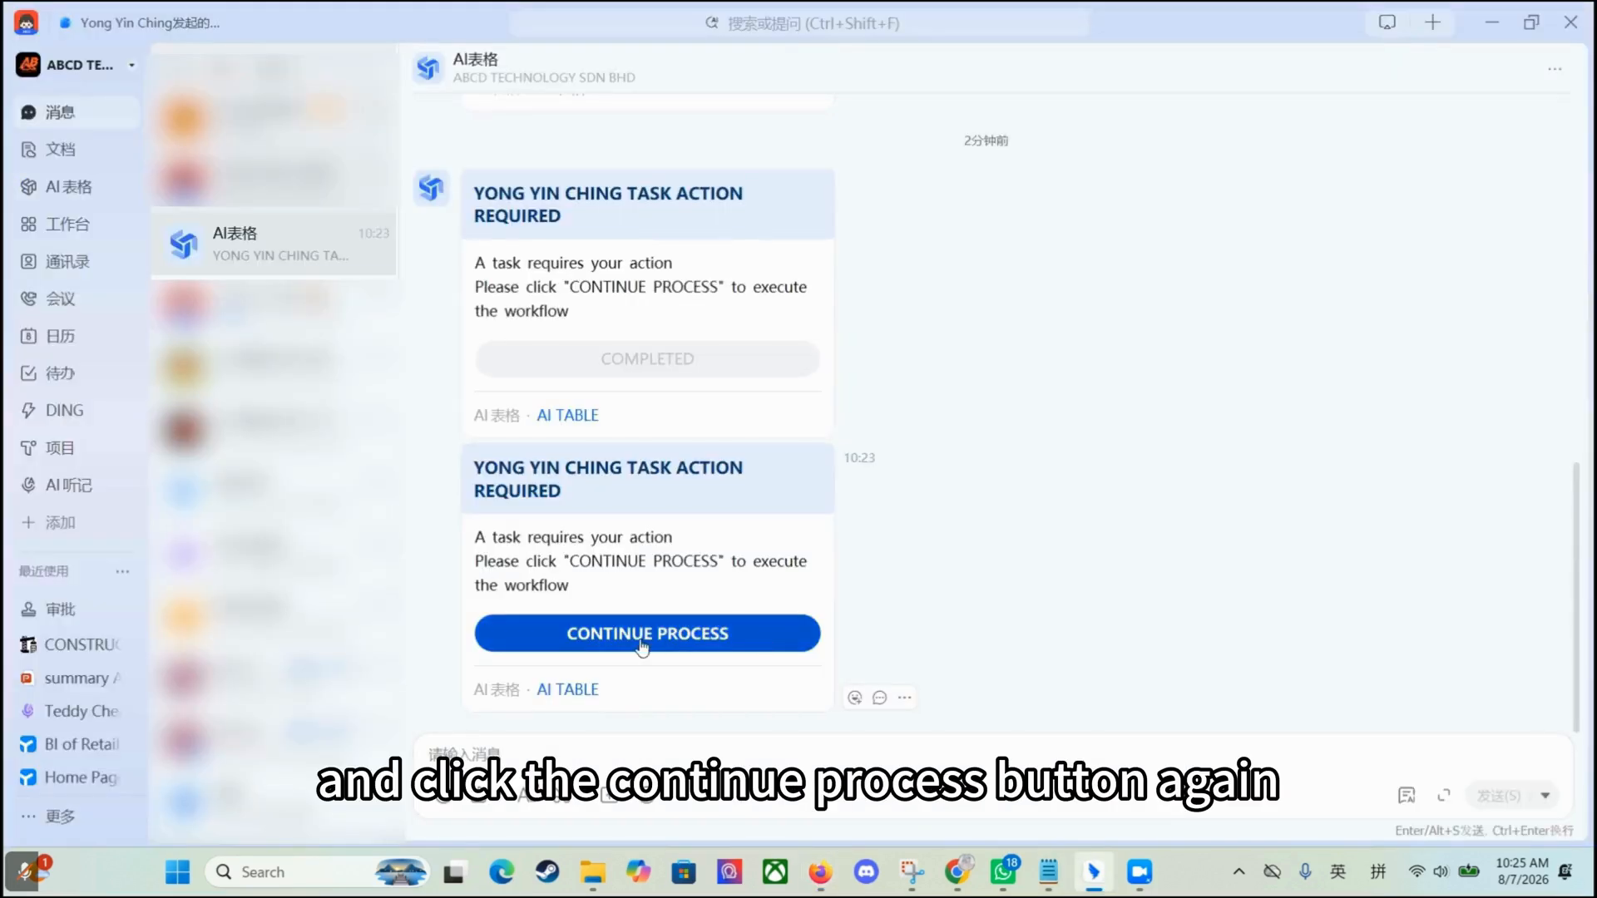
{"action": "left_click", "coordinate": [717, 637]}
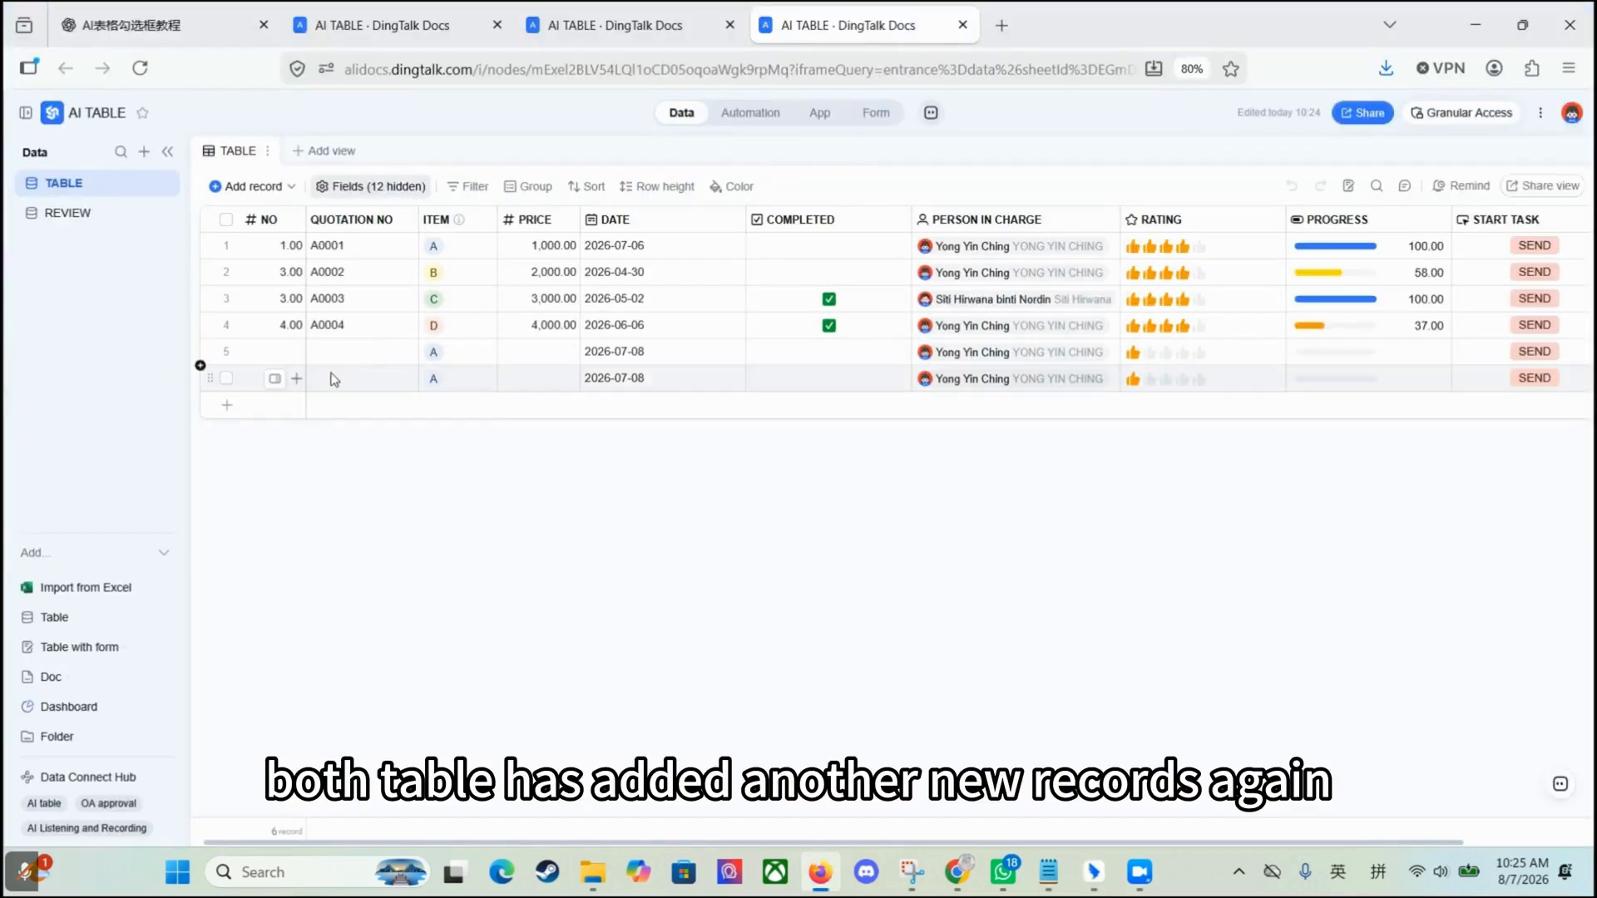
{"action": "left_click", "coordinate": [77, 213]}
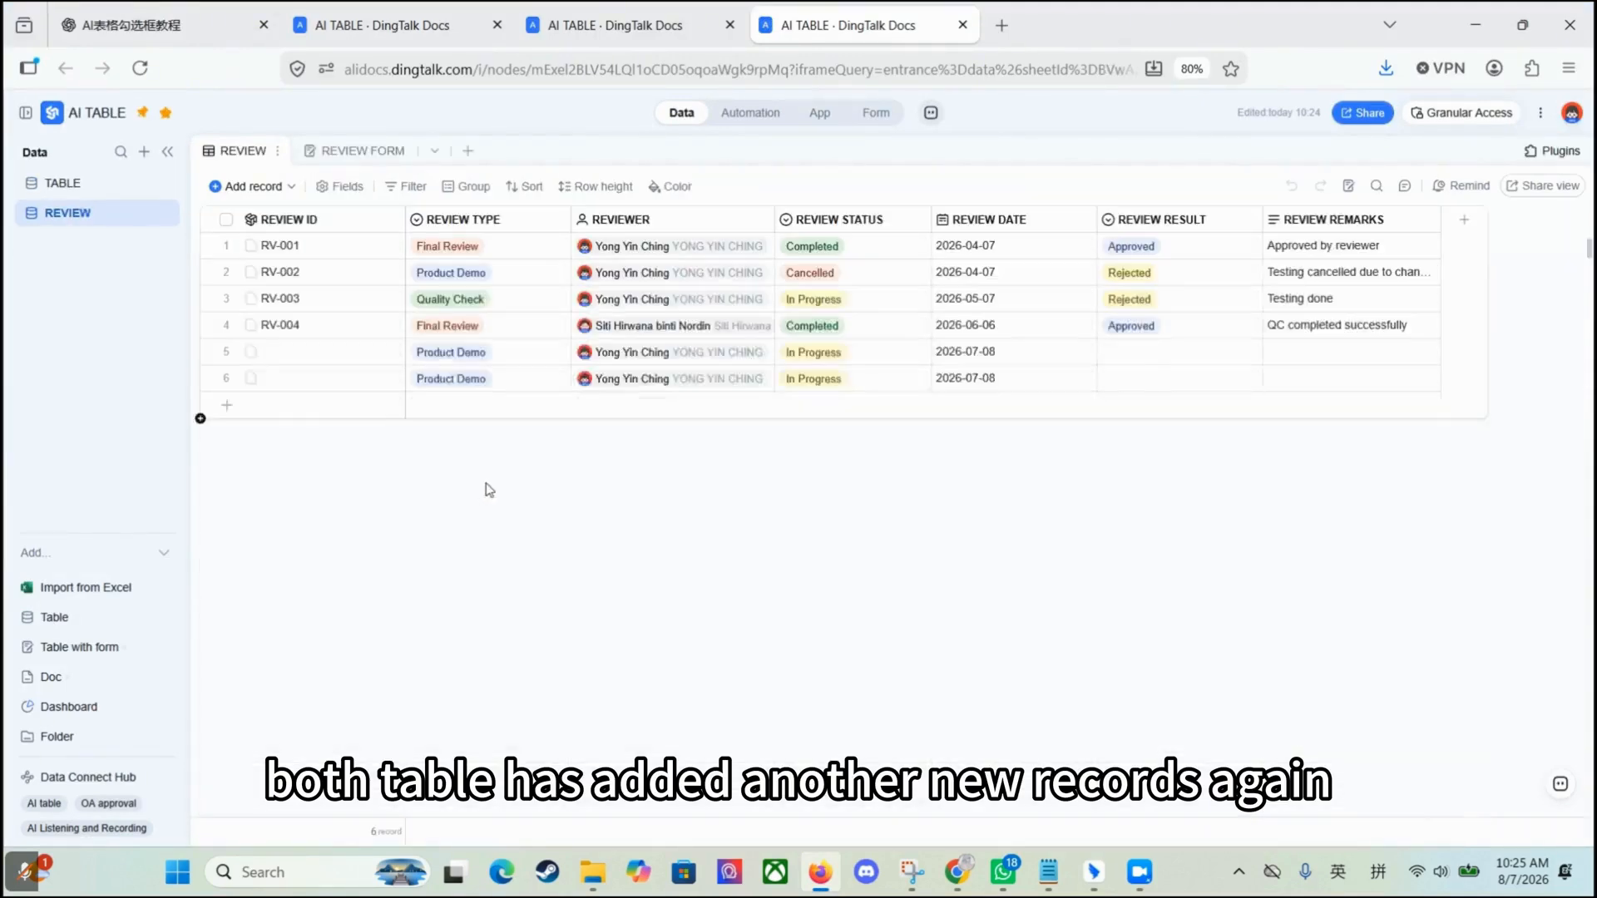